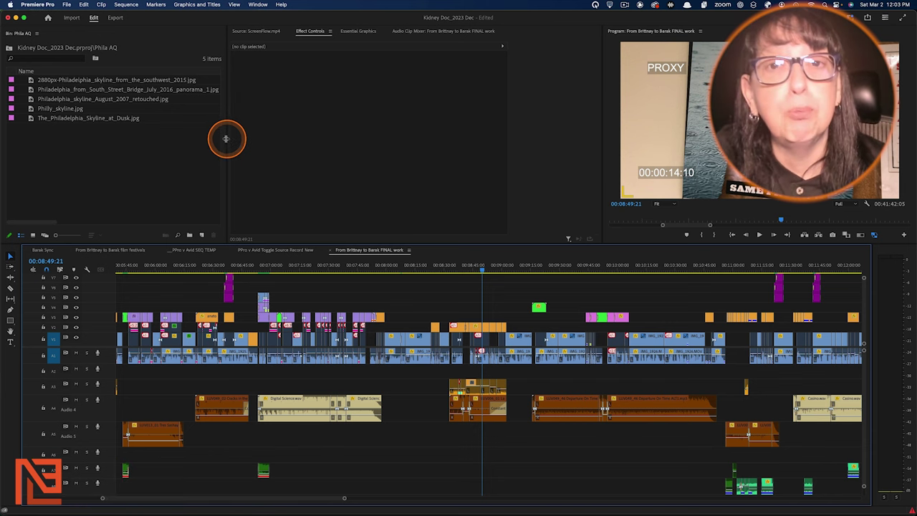
- Preview the skyline stills in the Phila AQ bin in the Source Monitor, comparing Philly_skyline.jpg with Philadelphia_skyline_August_2007_retouched.jpg
double_click(29, 117)
double_click(29, 109)
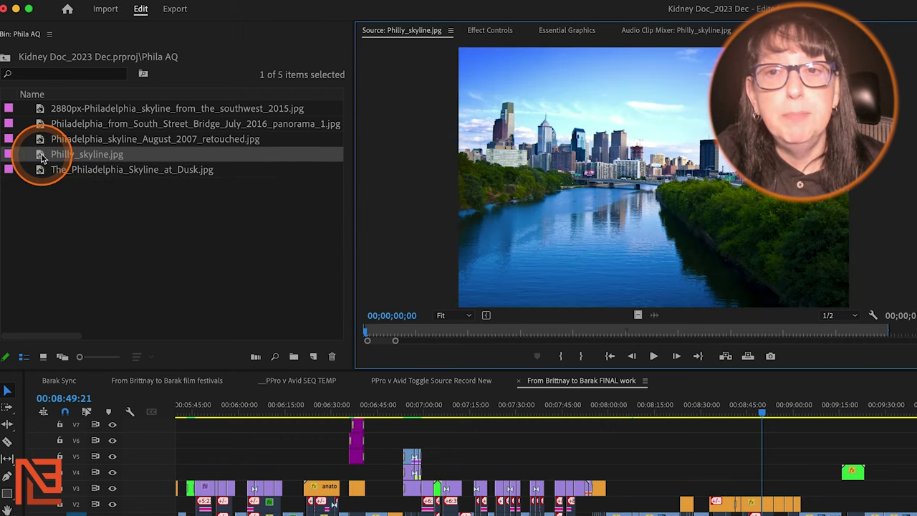
left_click(32, 100)
double_click(41, 142)
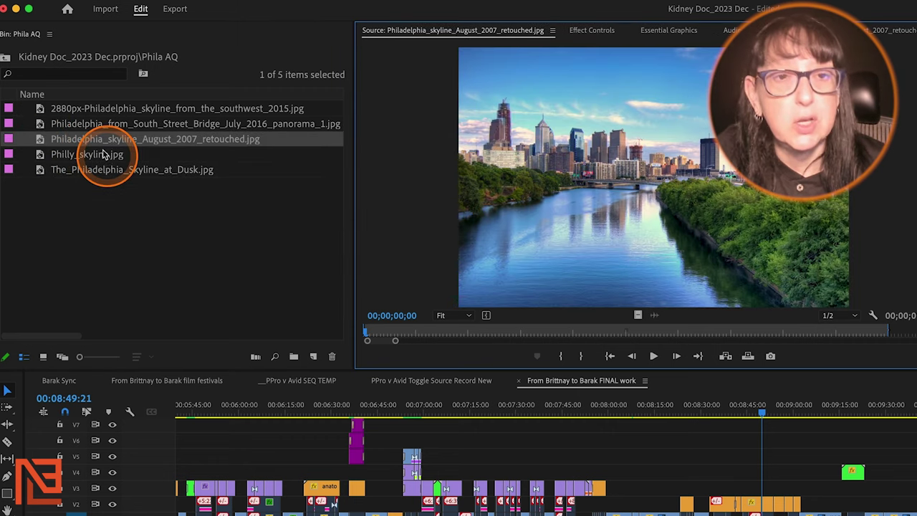
double_click(40, 124)
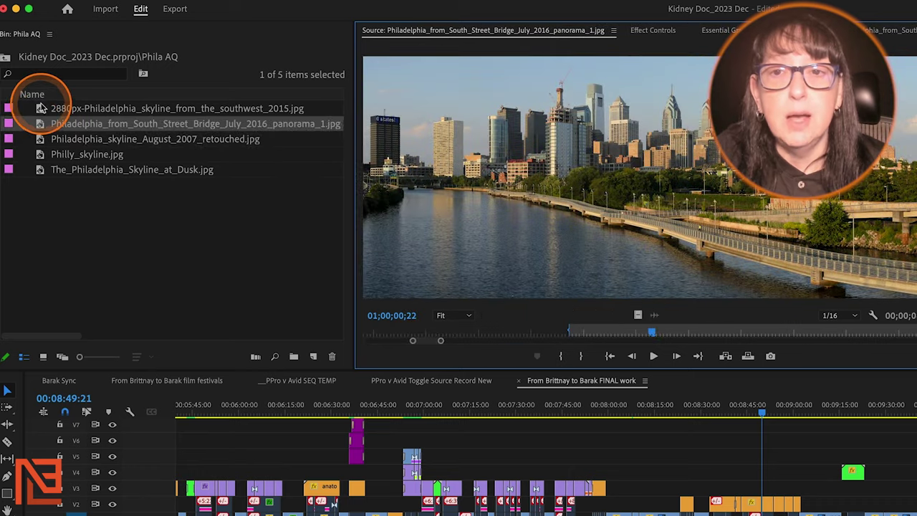
double_click(41, 108)
double_click(41, 123)
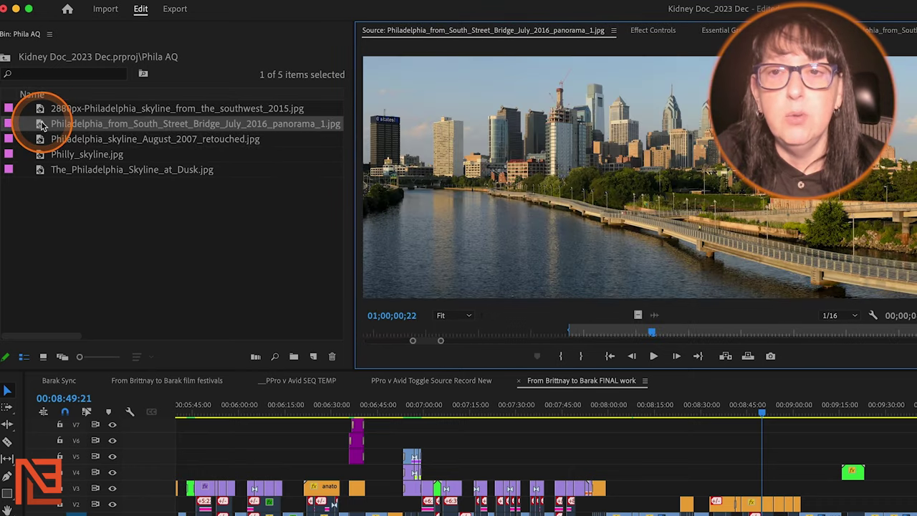
double_click(40, 139)
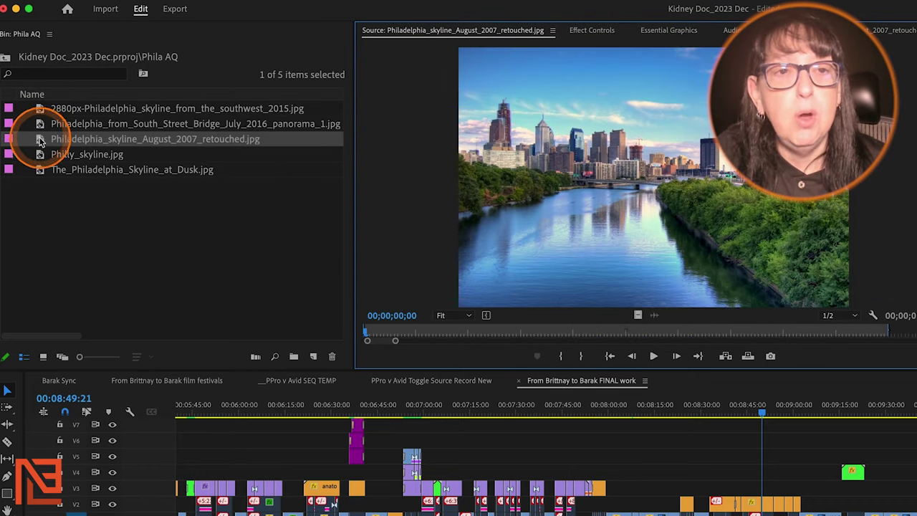
double_click(41, 154)
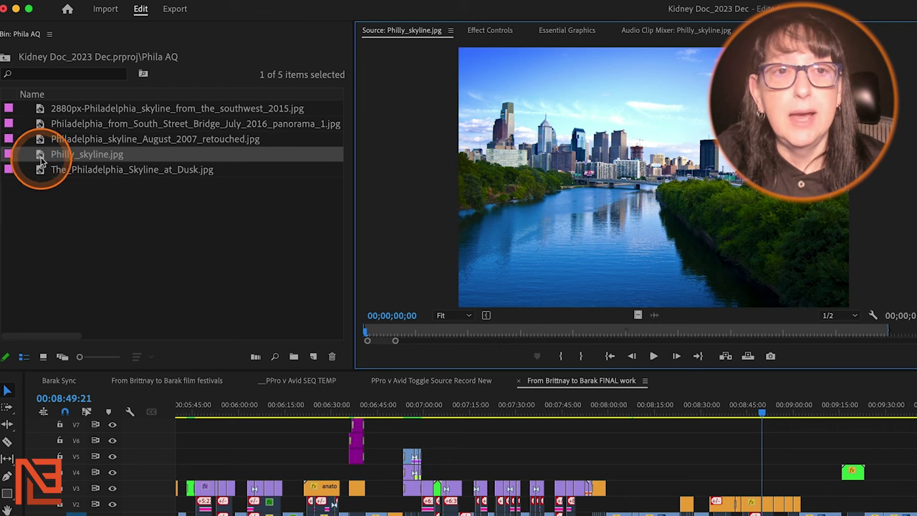
double_click(40, 139)
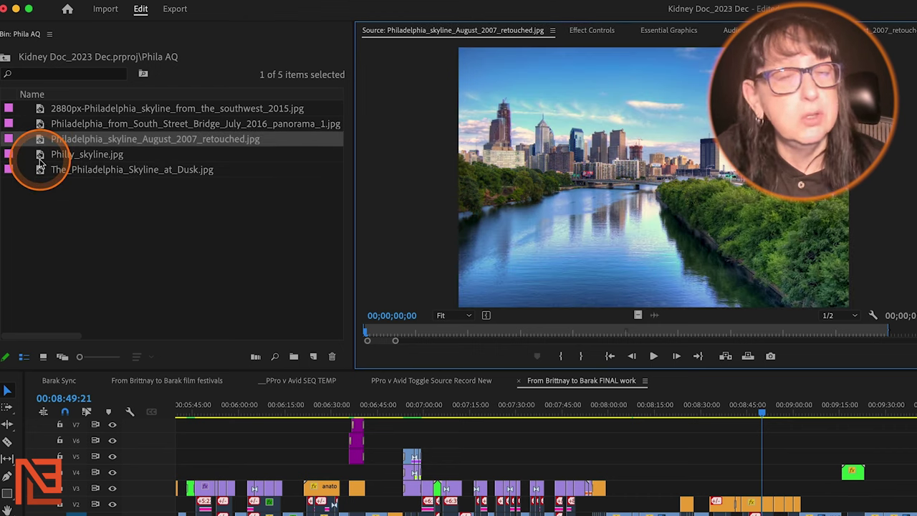
double_click(41, 155)
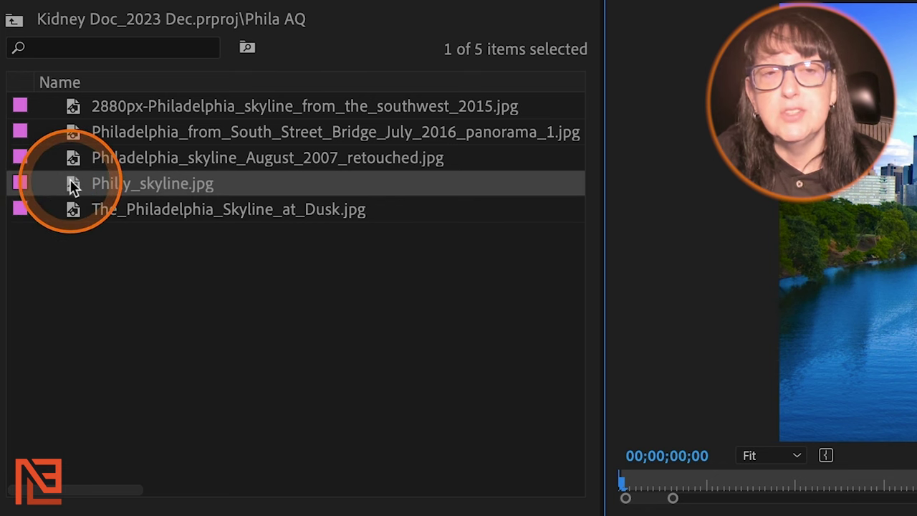
- Set the label color of Philly_skyline.jpg to Orange and sort the bin by label color
mouse_move(73, 185)
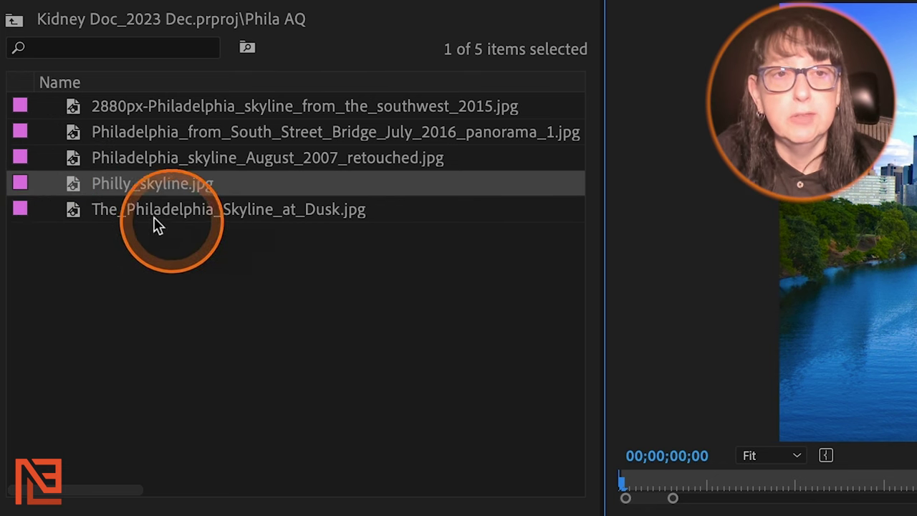
right_click(69, 186)
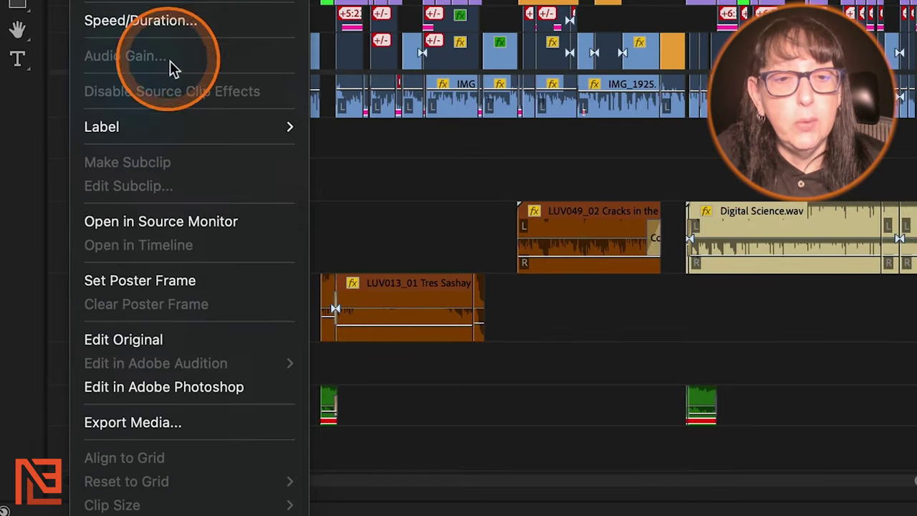
mouse_move(231, 124)
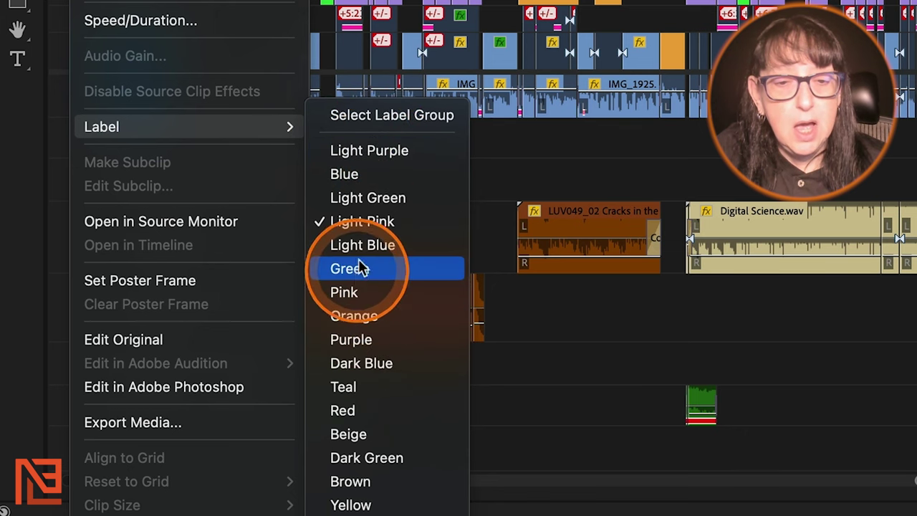
left_click(359, 315)
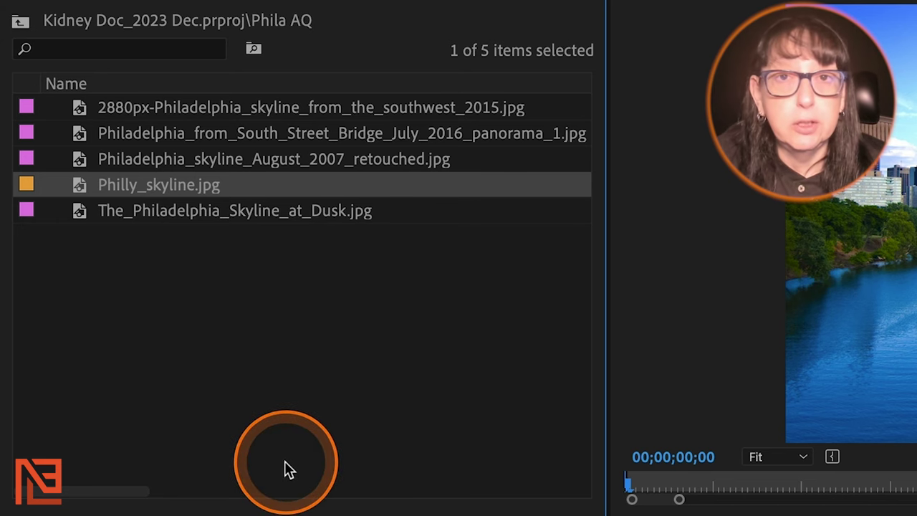
left_click(29, 85)
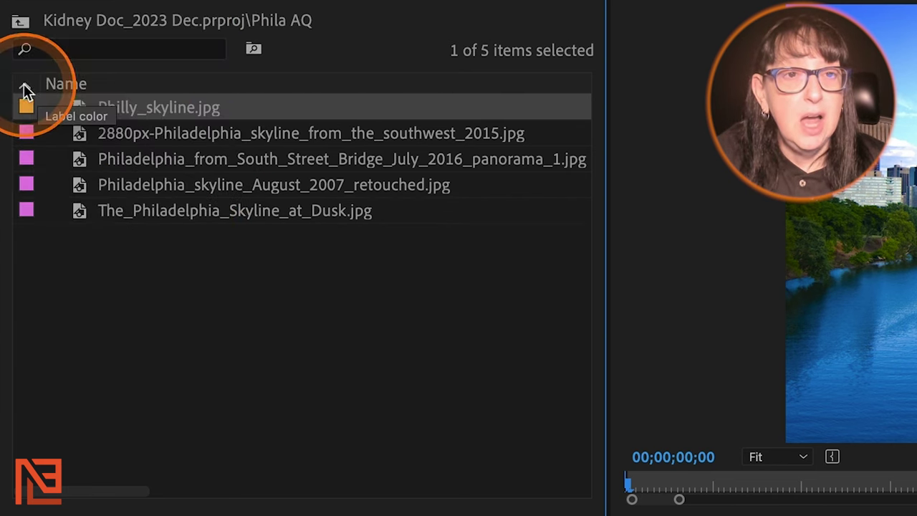
- Set the label color of Philadelphia_skyline_August_2007_retouched.jpg to Orange and sort the bin by label color again
left_click(77, 185)
right_click(81, 187)
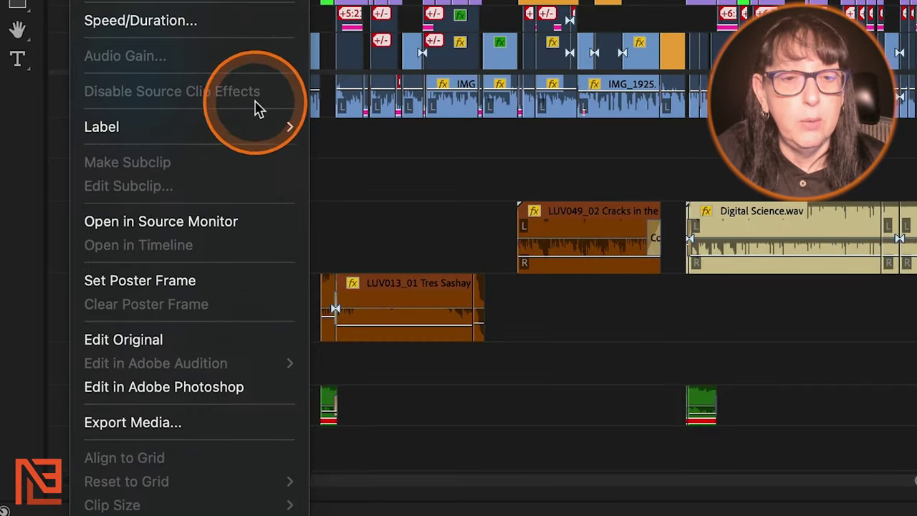
mouse_move(266, 124)
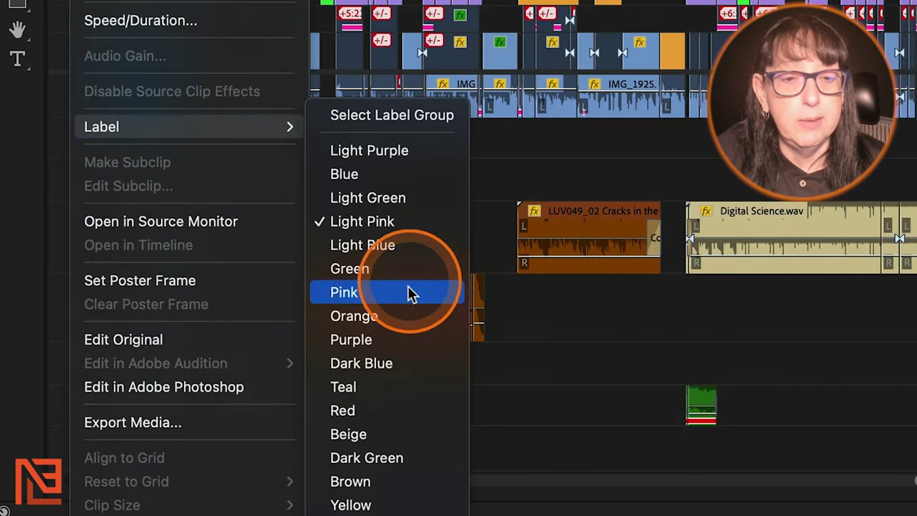
left_click(389, 316)
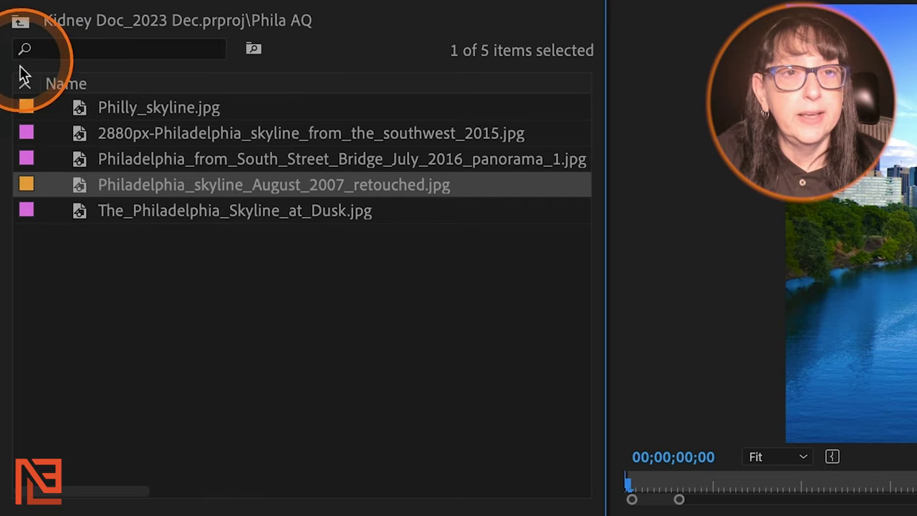
left_click(25, 86)
left_click(26, 87)
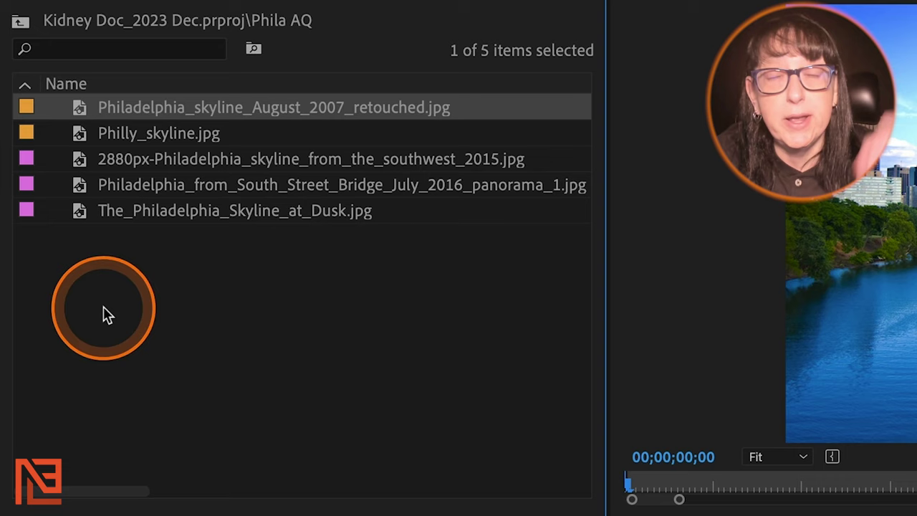
mouse_move(103, 181)
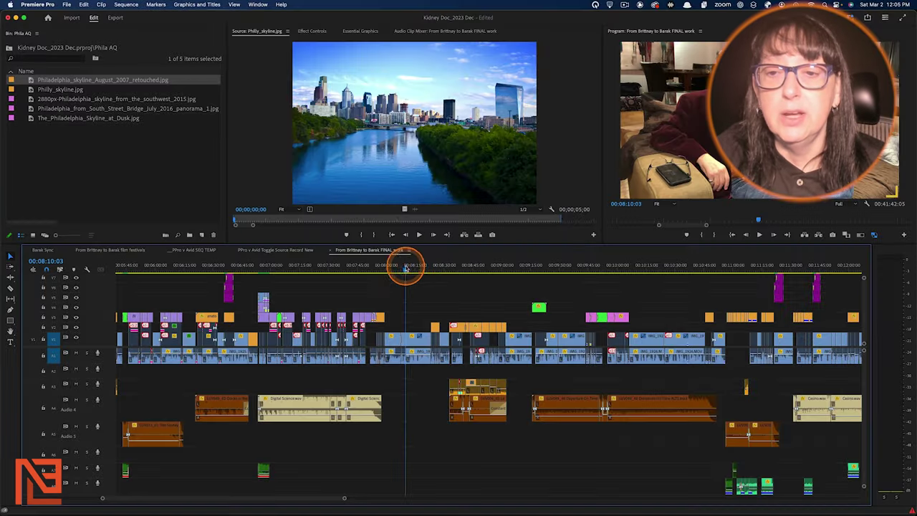
- Mark an In point at 00:08:03:01 and an Out point at 00:08:08:00 in the From Brittnay to Barak FINAL work sequence
scroll(581, 293, "up", 5)
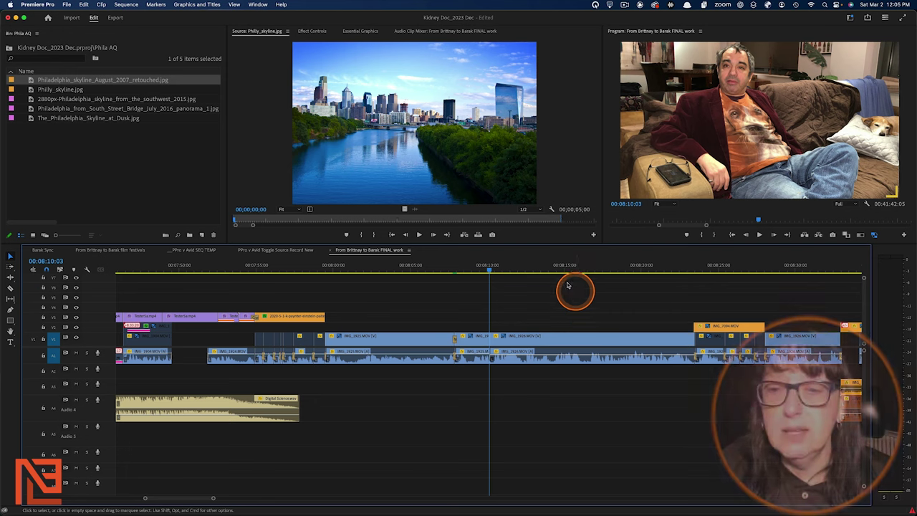
left_click(380, 267)
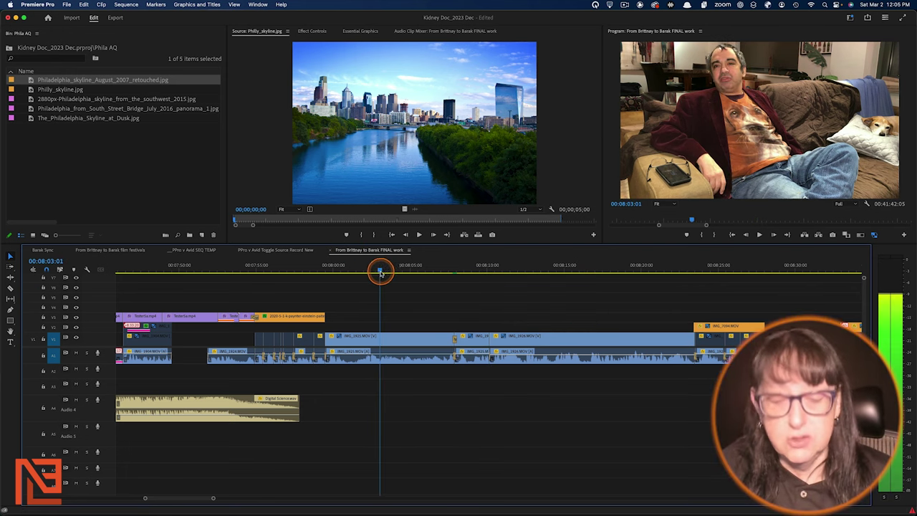
key("i")
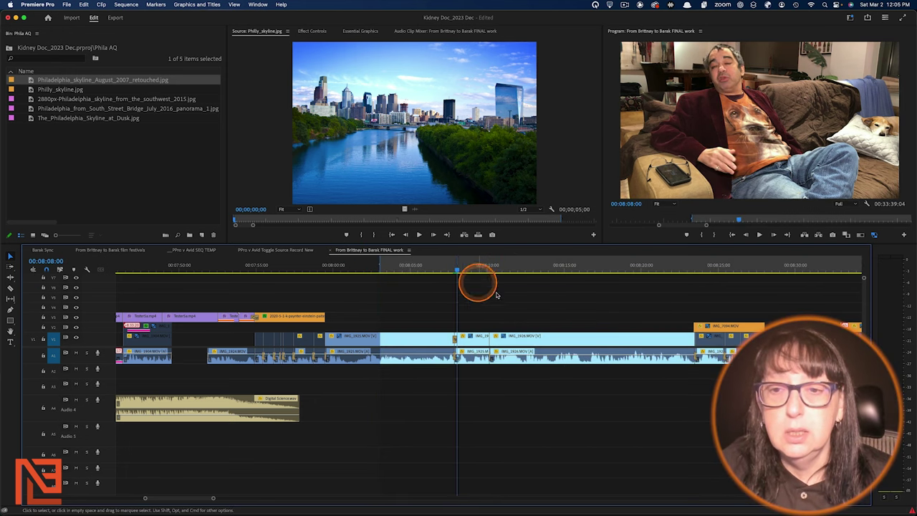
key("o")
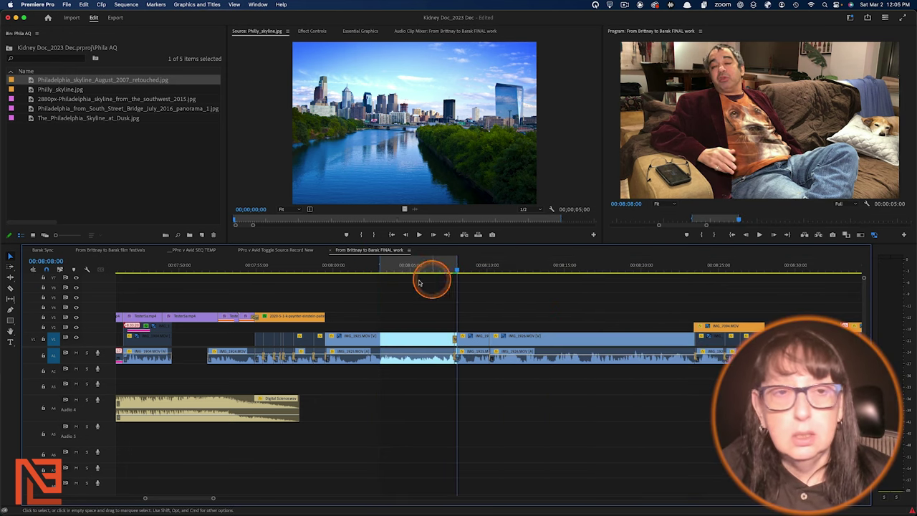
- Load Philadelphia_skyline_August_2007_retouched.jpg as the source and overwrite it into the marked range on track V2, above IMG_1925.MOV
double_click(32, 80)
left_click(407, 265)
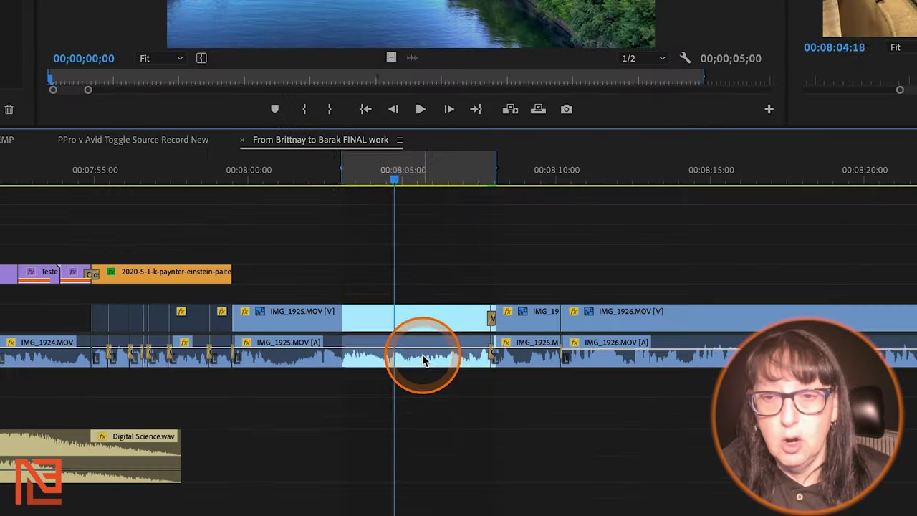
key(".")
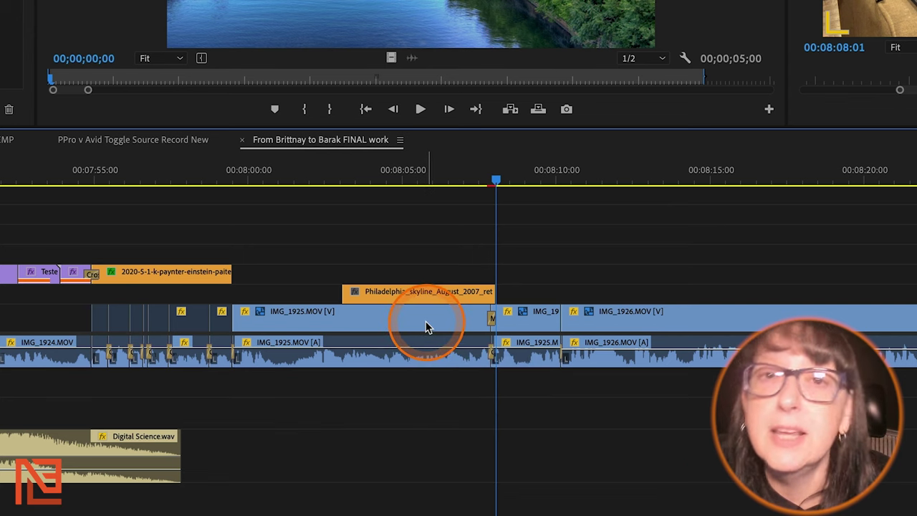
- Examine the skyline still over the interview and compare it with the orange IMG_7094.MOV cutaway further along the sequence
left_click(398, 170)
mouse_move(399, 171)
left_mouse_down()
mouse_move(382, 164)
mouse_move(389, 171)
left_mouse_up()
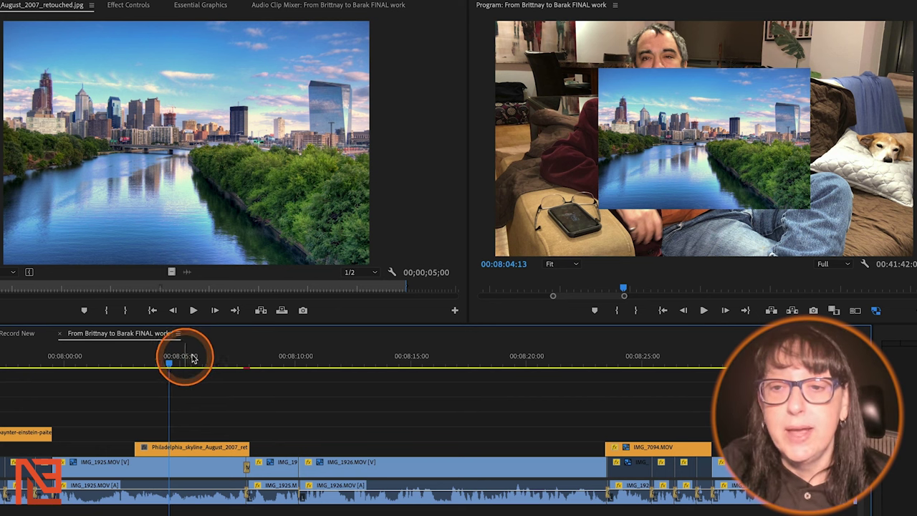
left_click_drag(169, 364, 192, 363)
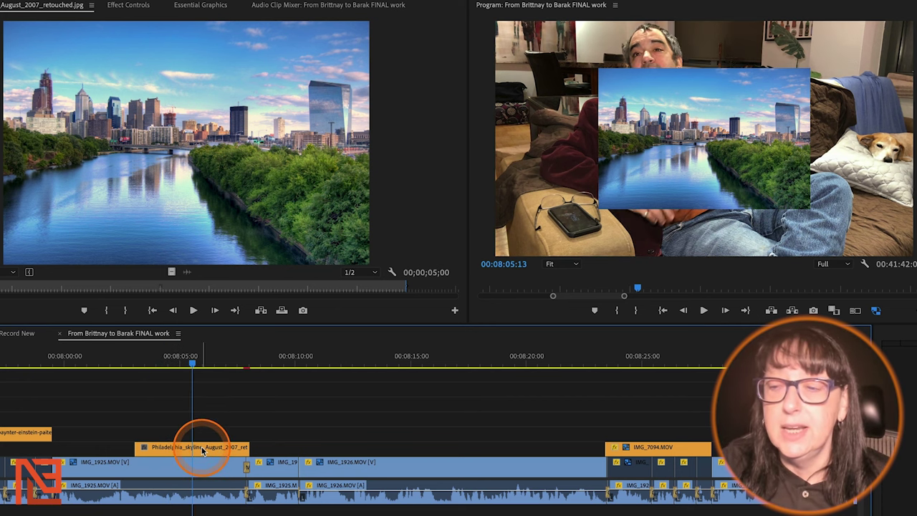
key("minus")
key("minus")
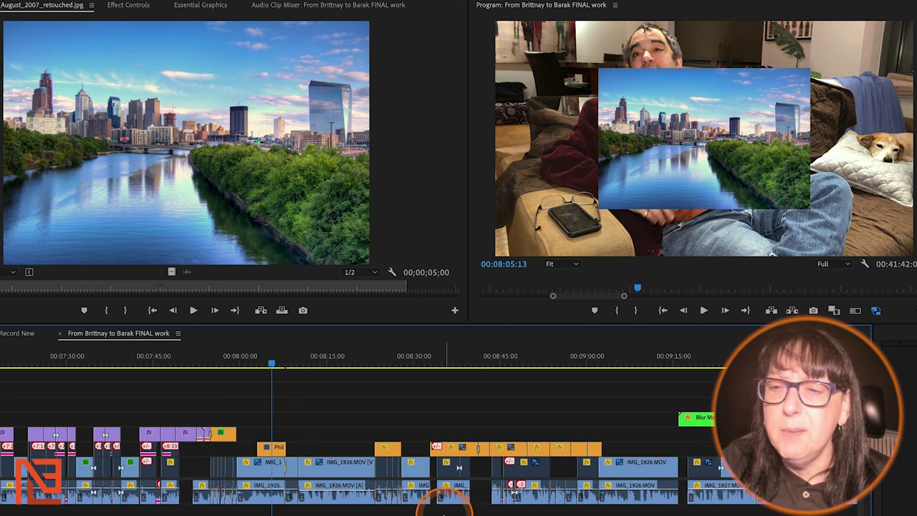
key("equal")
key("equal")
mouse_move(277, 363)
left_mouse_down()
mouse_move(263, 365)
mouse_move(269, 370)
left_mouse_up()
key("minus")
left_click_drag(507, 358, 527, 362)
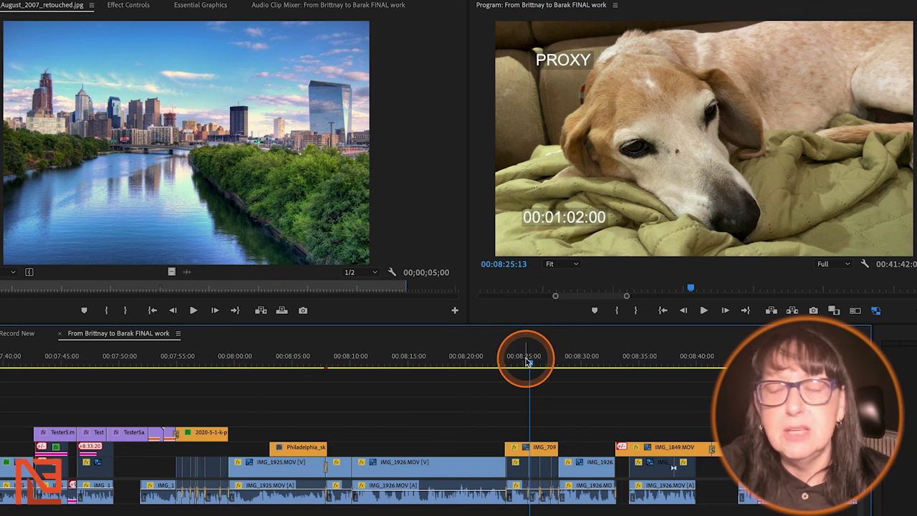
left_click_drag(531, 361, 517, 406)
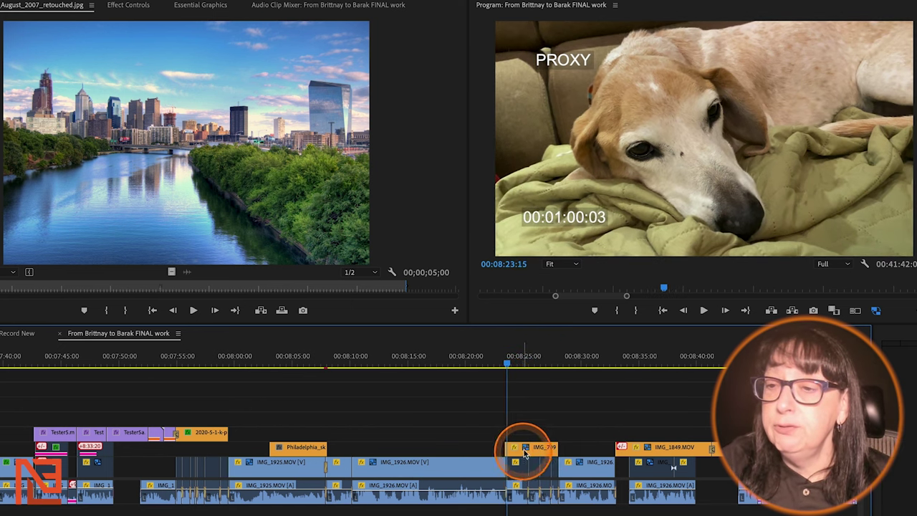
- Change the label color of the skyline still in the timeline to Light Purple and compare it with the other purple clips
left_click(289, 365)
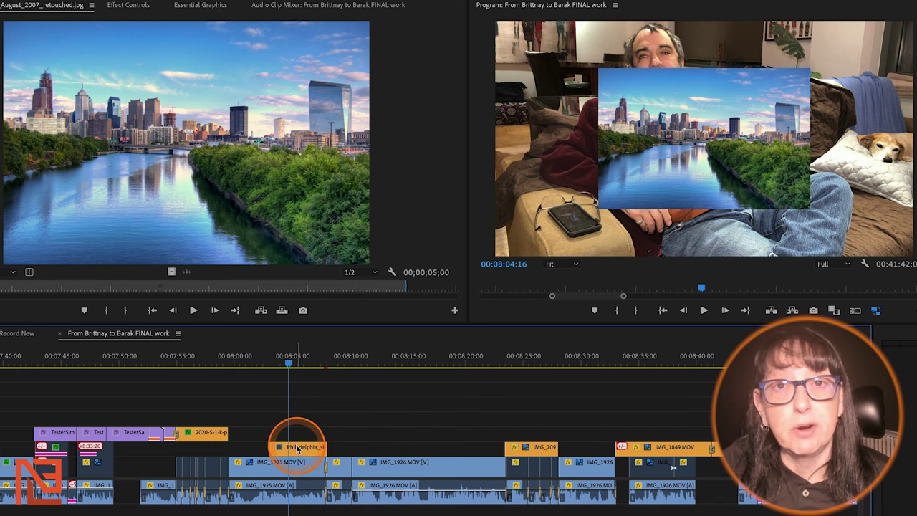
left_click(295, 448)
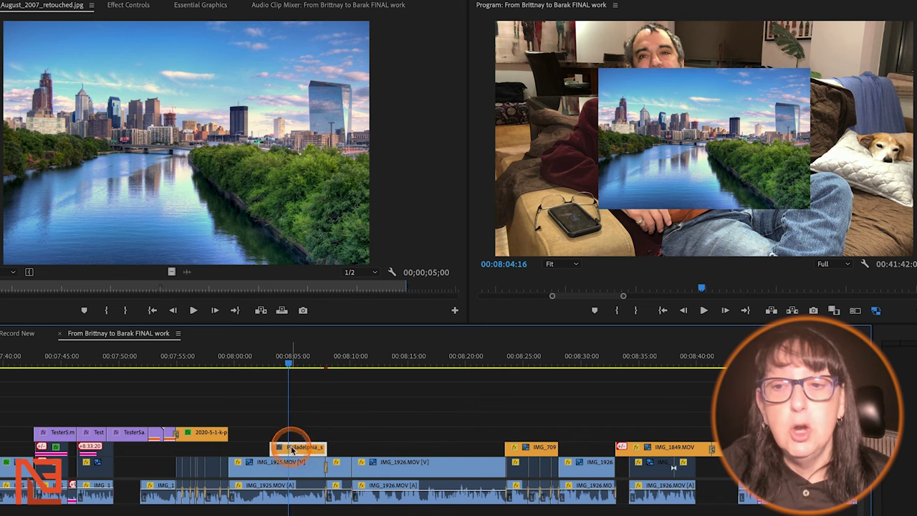
right_click(292, 448)
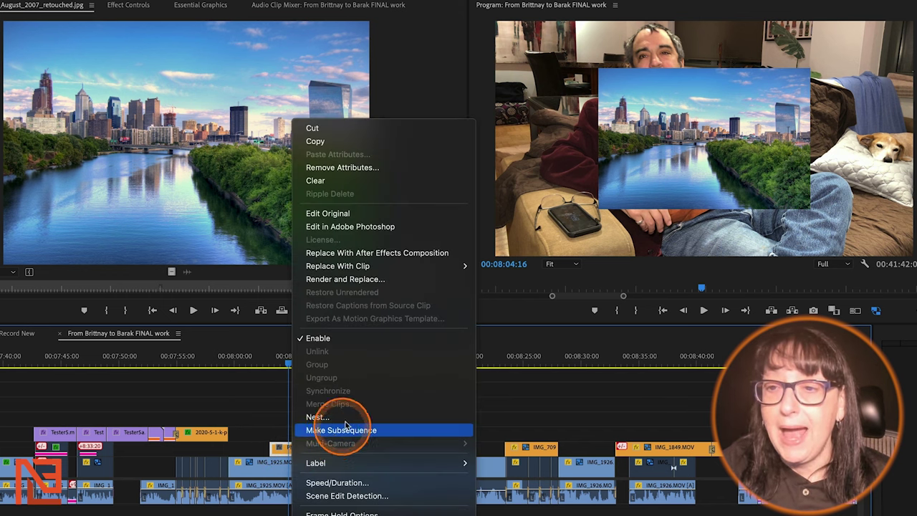
mouse_move(355, 462)
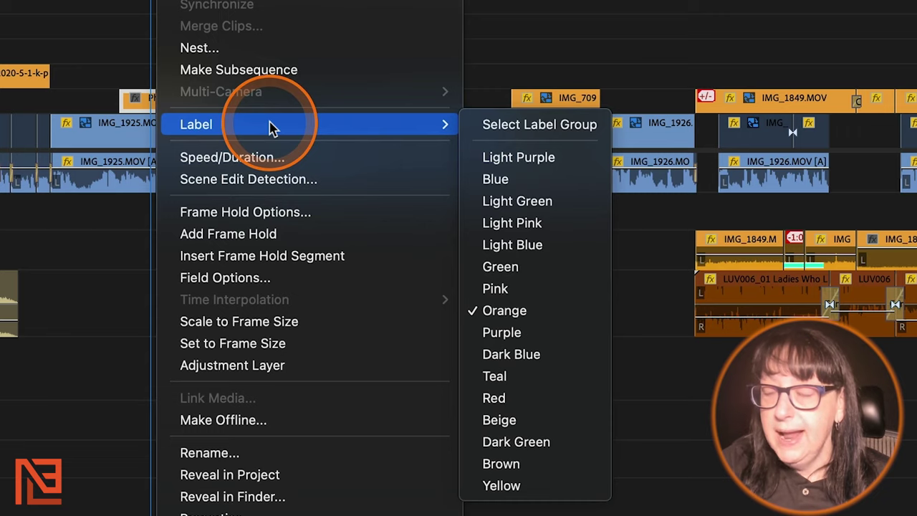
left_click(531, 157)
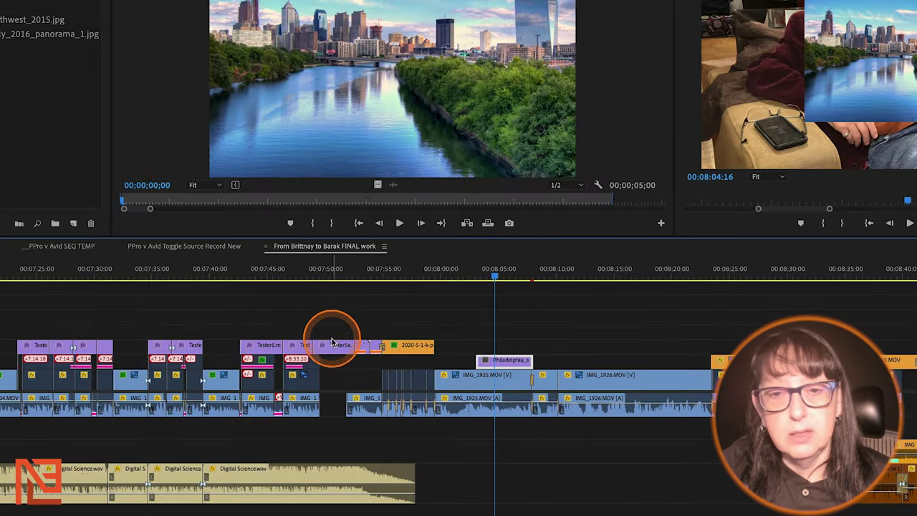
left_click_drag(283, 268, 269, 299)
left_click(503, 270)
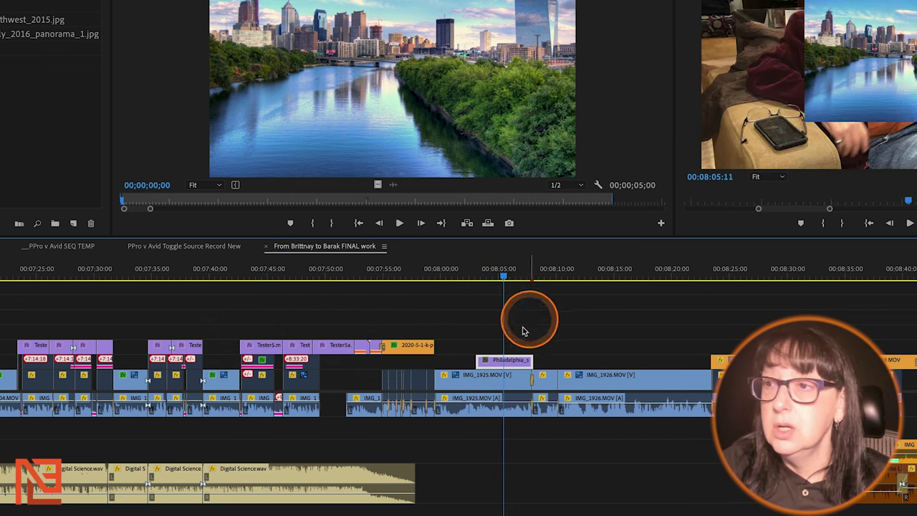
- Set the label color of the skyline still in the timeline to Light Blue and move the playhead to 00:08:04:20
right_click(513, 362)
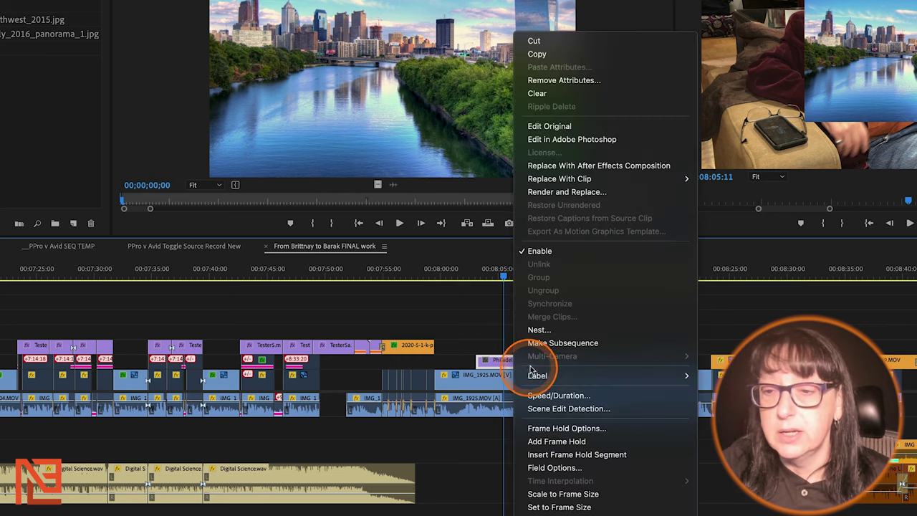
left_click(538, 376)
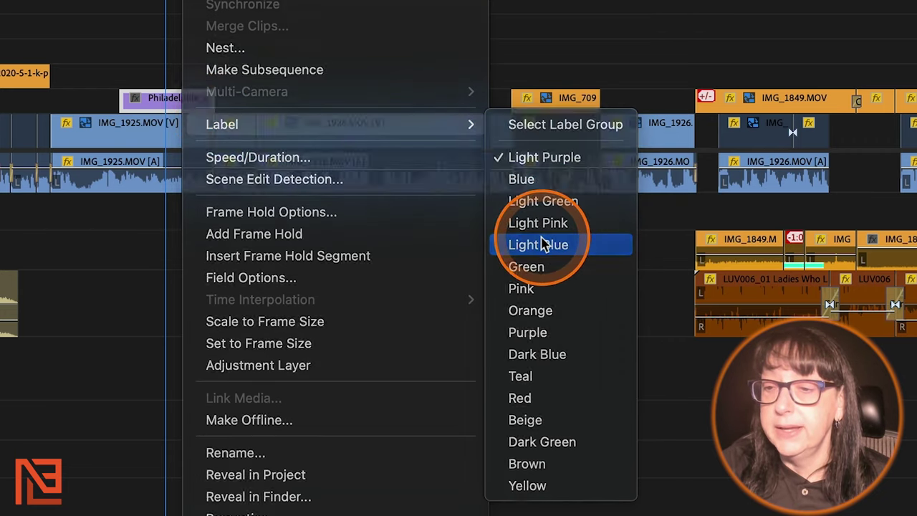
left_click(513, 244)
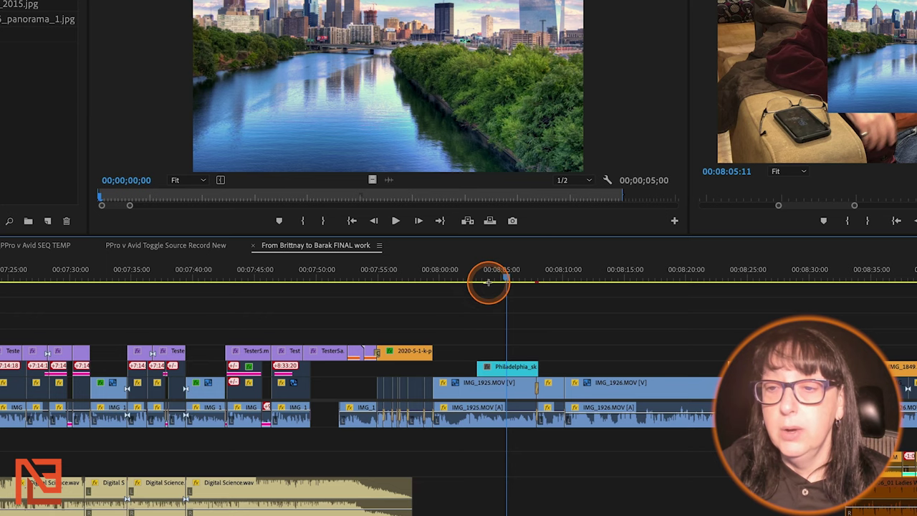
left_click(479, 278)
left_click_drag(480, 278, 499, 278)
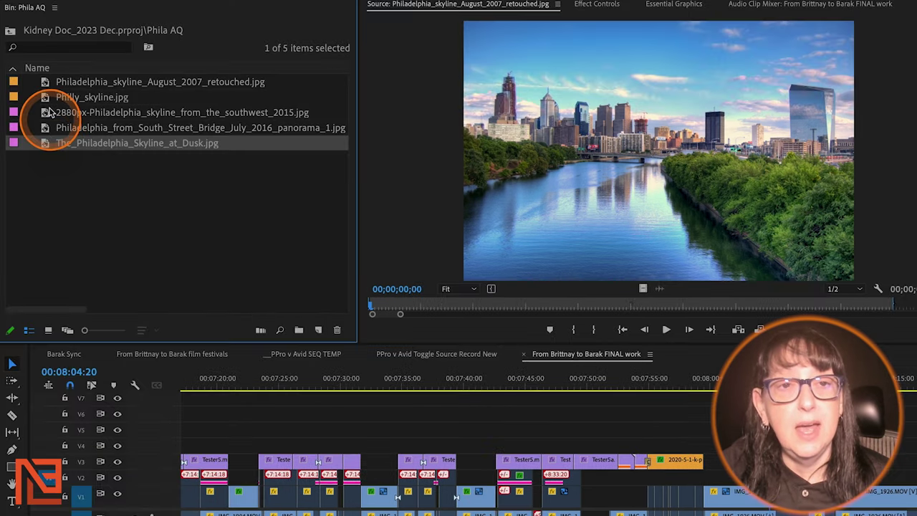
- Select all five skyline stills in the Phila AQ bin and set their label color to Light Blue
left_click(44, 82, "shift")
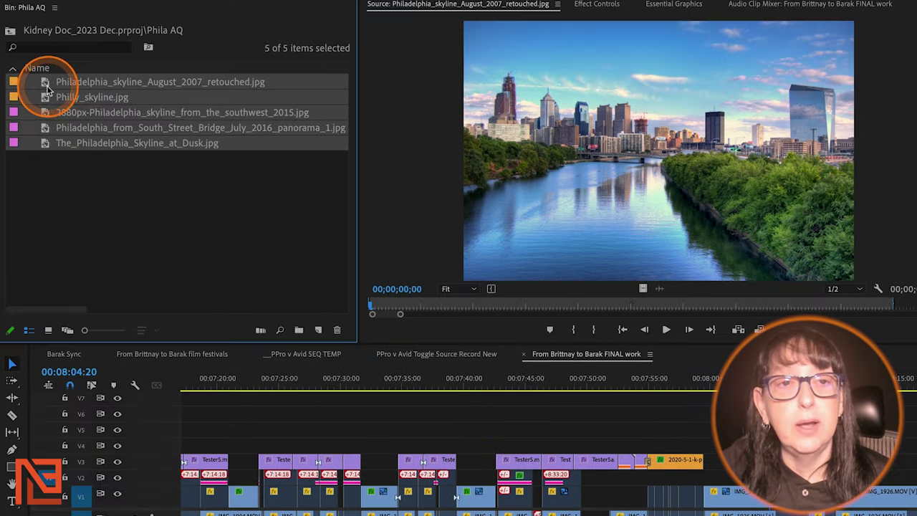
right_click(16, 84)
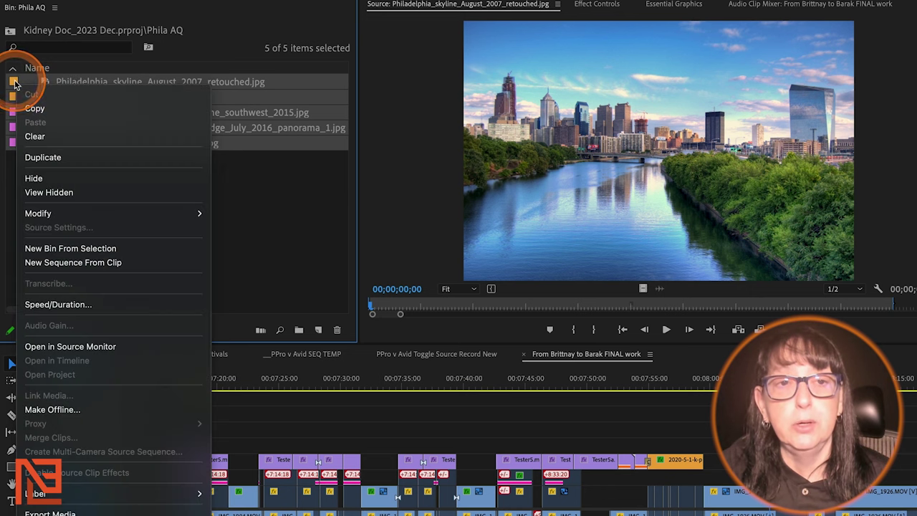
mouse_move(182, 493)
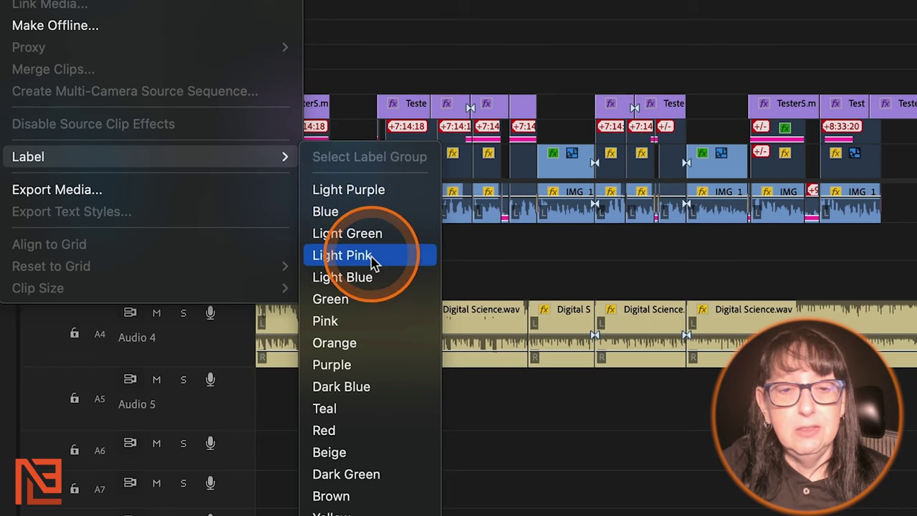
left_click(368, 276)
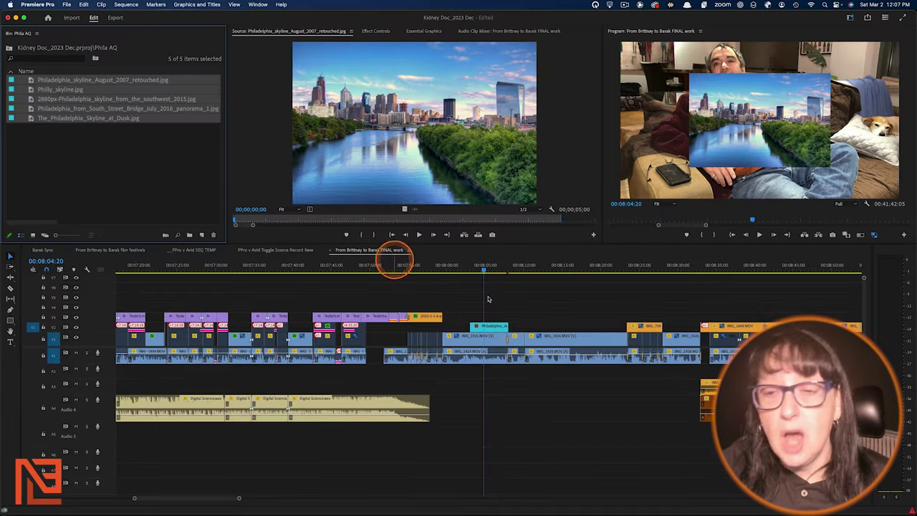
left_click(523, 333)
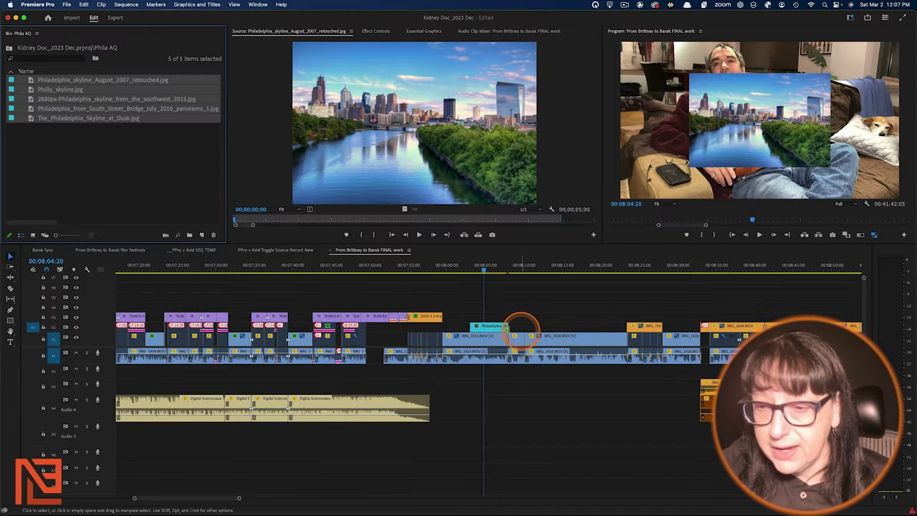
- Change the label color of all five stills in the Phila AQ bin to Beige and park the playhead at 00:08:05:19
left_click(22, 65)
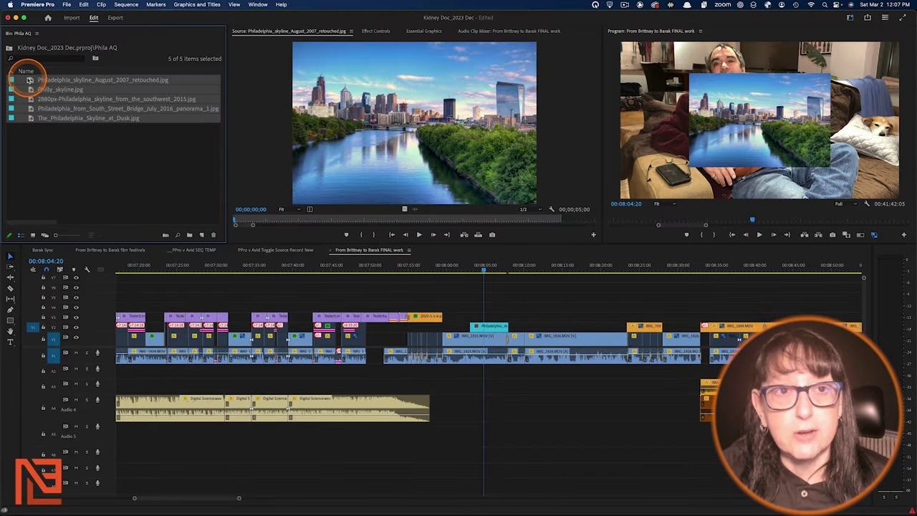
right_click(30, 80)
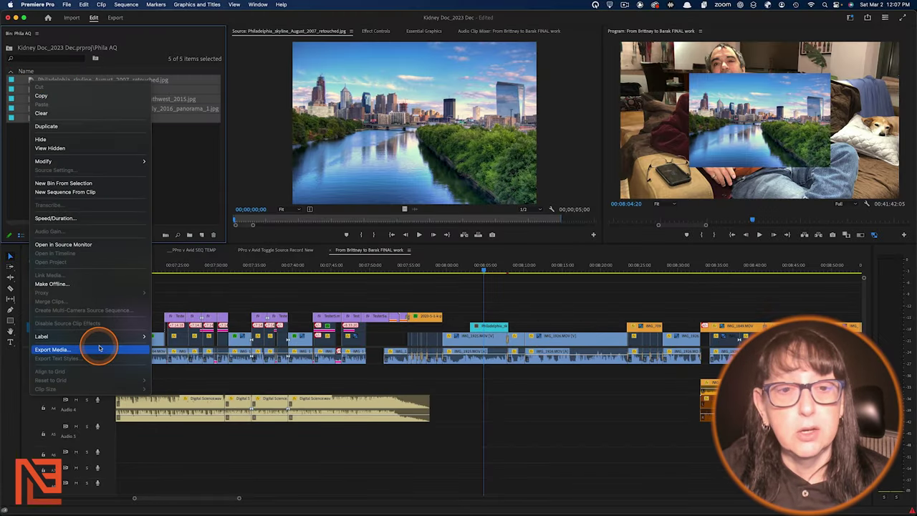
mouse_move(111, 340)
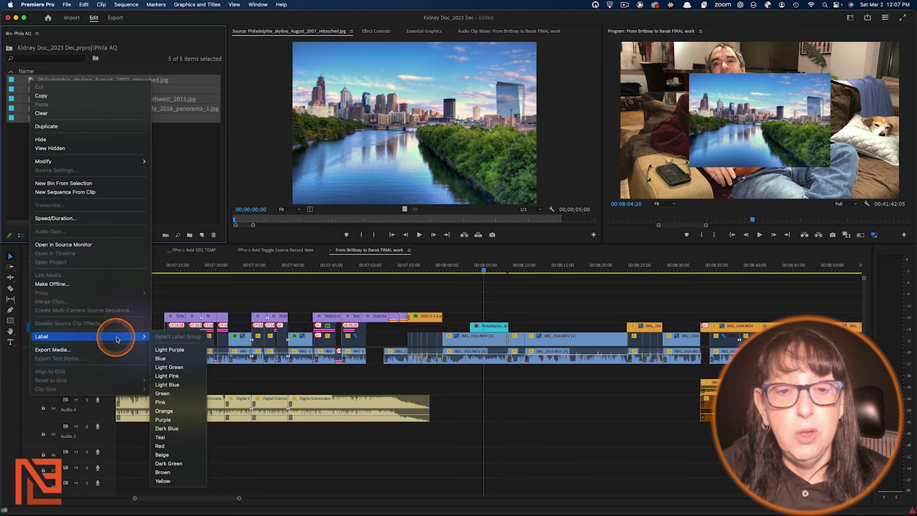
left_click(179, 456)
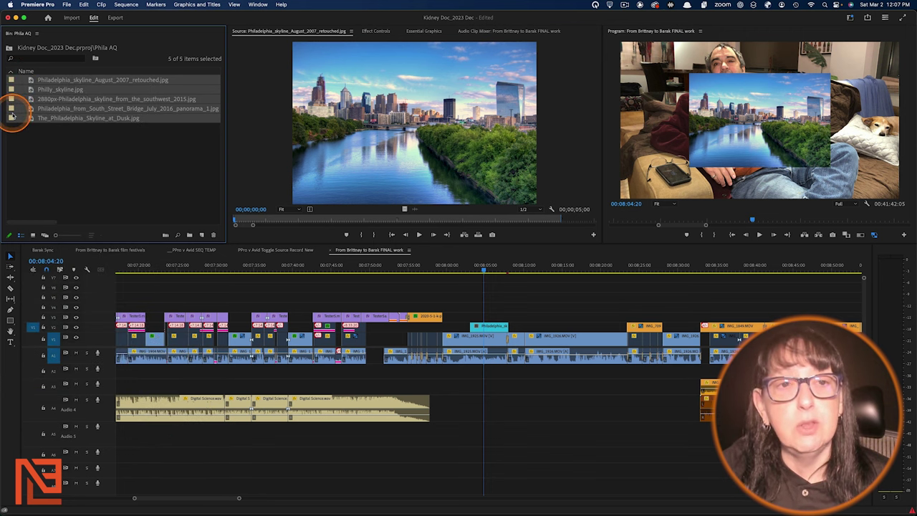
left_click(511, 300)
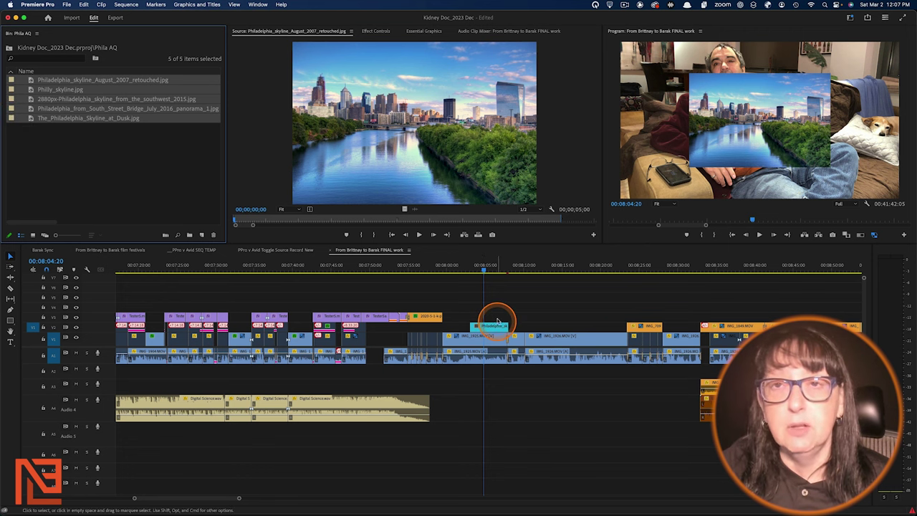
left_click(491, 264)
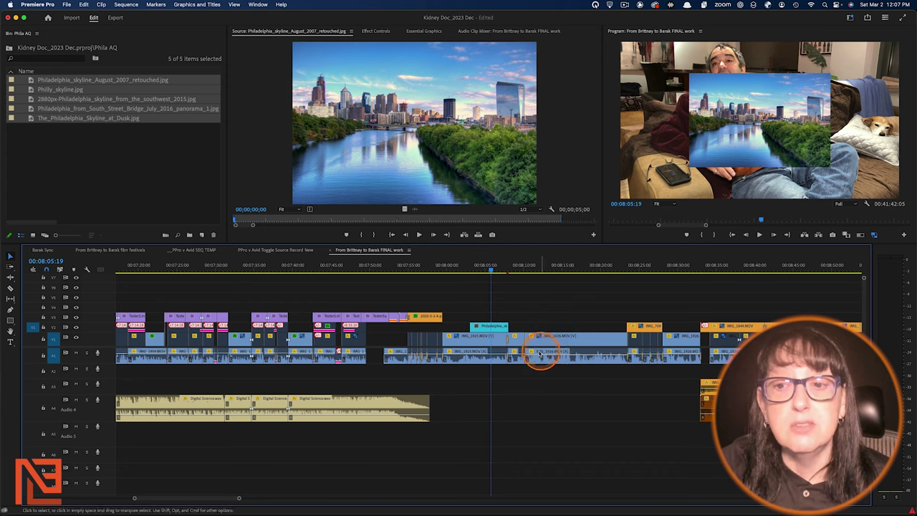
- Set the label color of the skyline still in the timeline to Pink
right_click(487, 327)
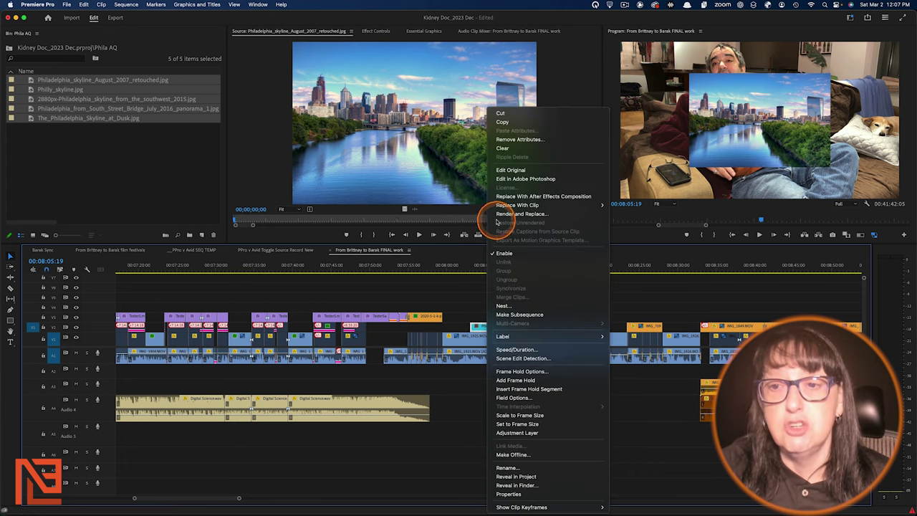
mouse_move(527, 338)
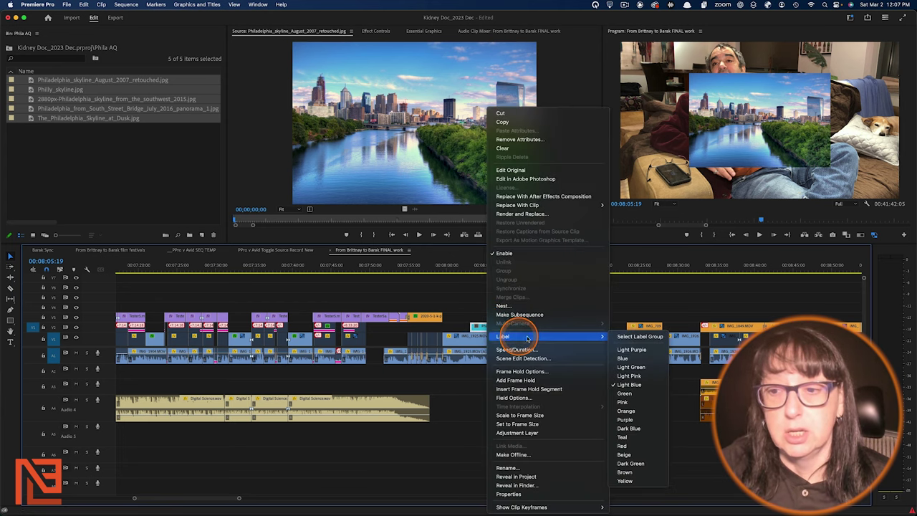
left_click(634, 406)
- Select the V2 clips from the skyline still through IMG_1865.MOV and set their label color to Red
left_click_drag(467, 288, 800, 325)
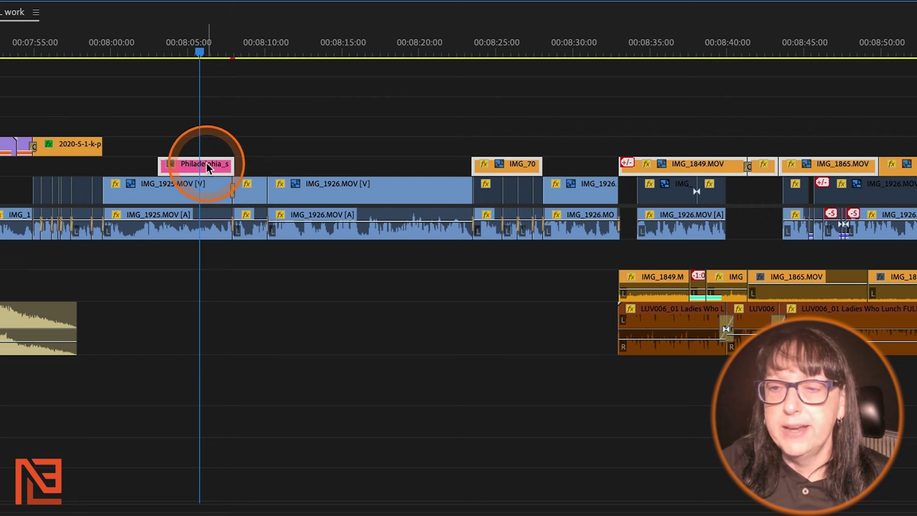
key("minus")
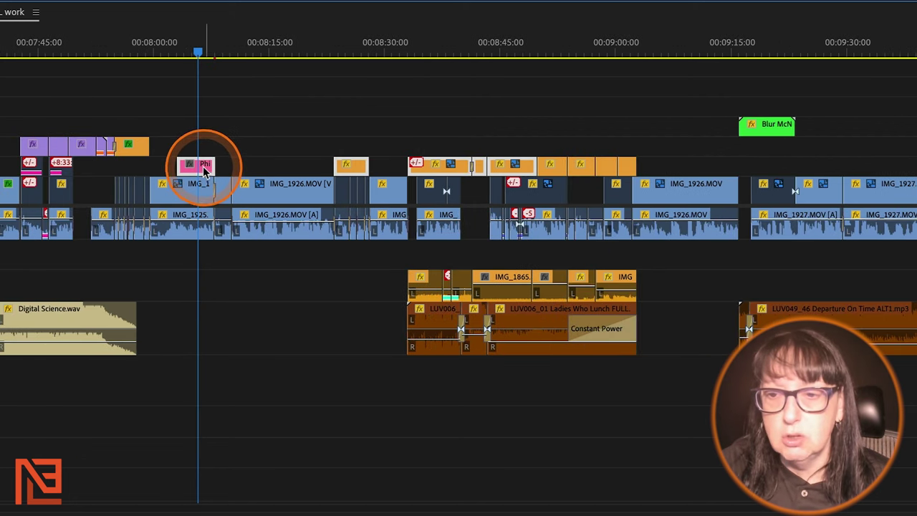
right_click(204, 170)
mouse_move(262, 213)
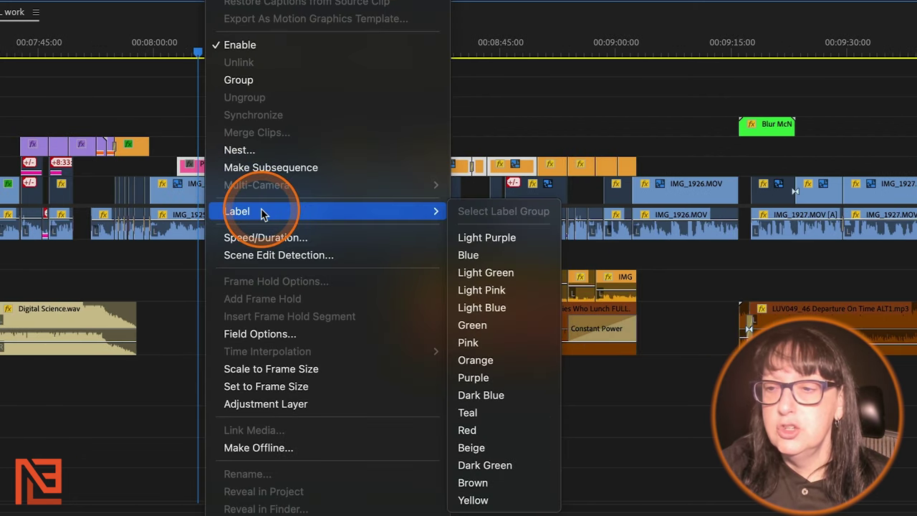
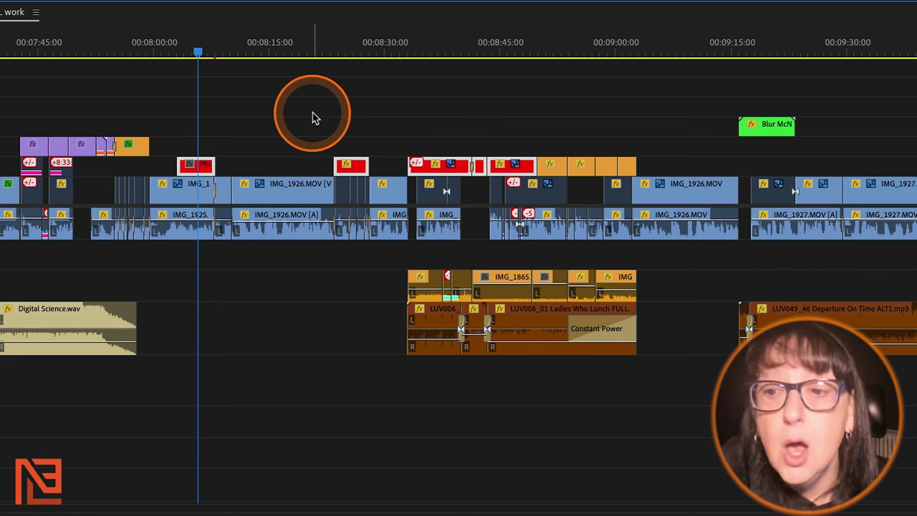
- Change the label color of the selected V2 clips to Brown
right_click(189, 166)
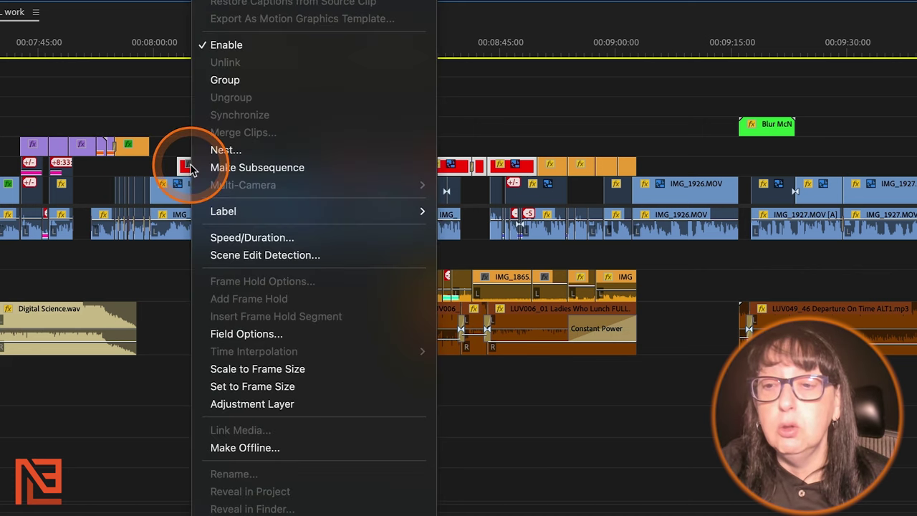
mouse_move(344, 207)
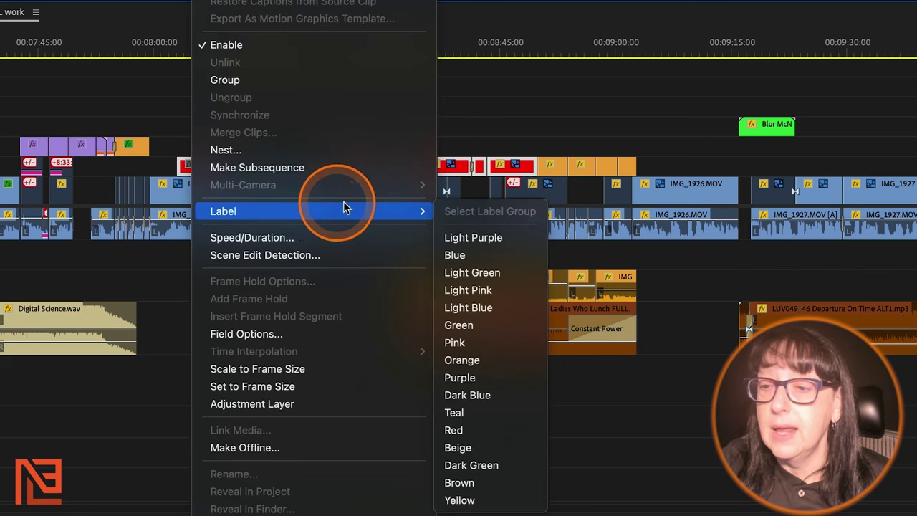
left_click(506, 482)
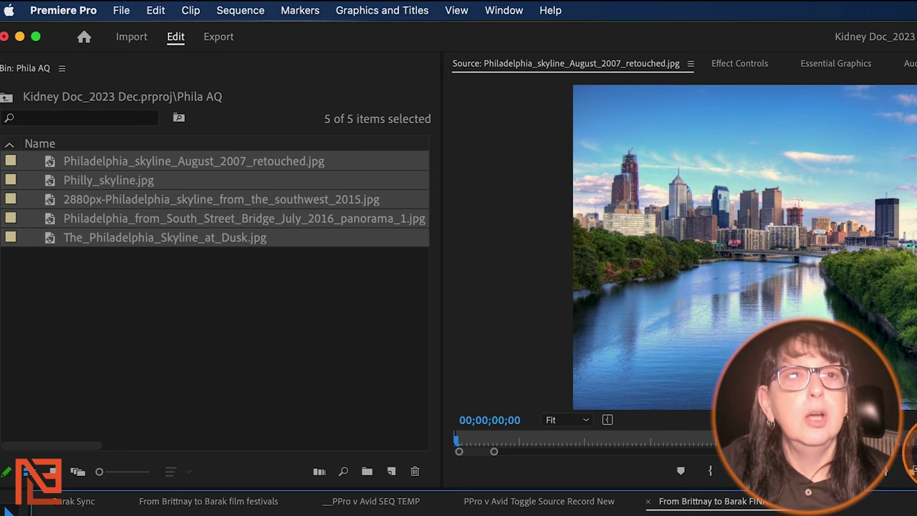
- Bring up the Labels preferences and reposition the dialog so the whole list of label colors and defaults fits in view
left_click(65, 10)
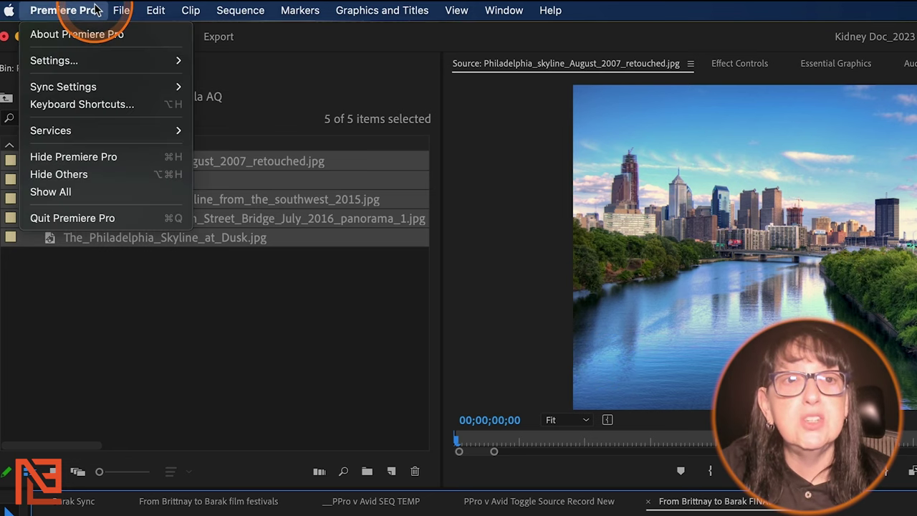
mouse_move(71, 61)
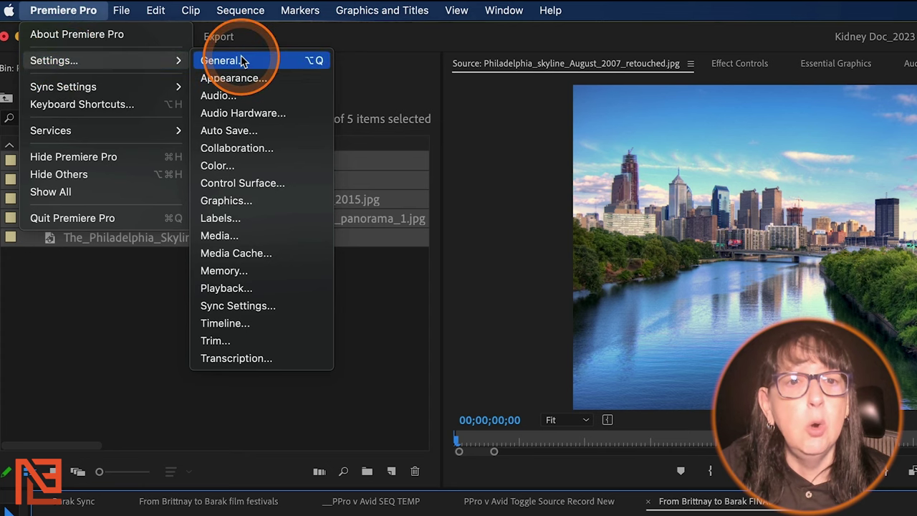
left_click(231, 221)
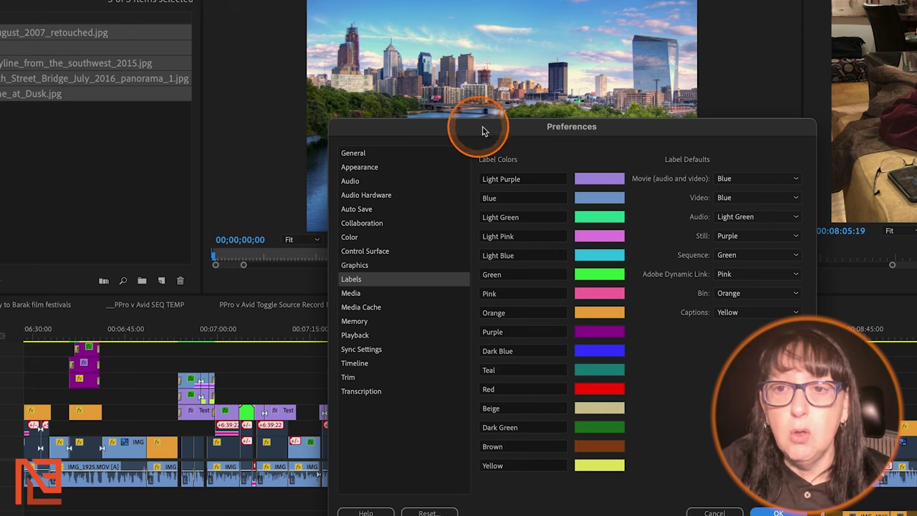
left_click_drag(636, 129, 497, 71)
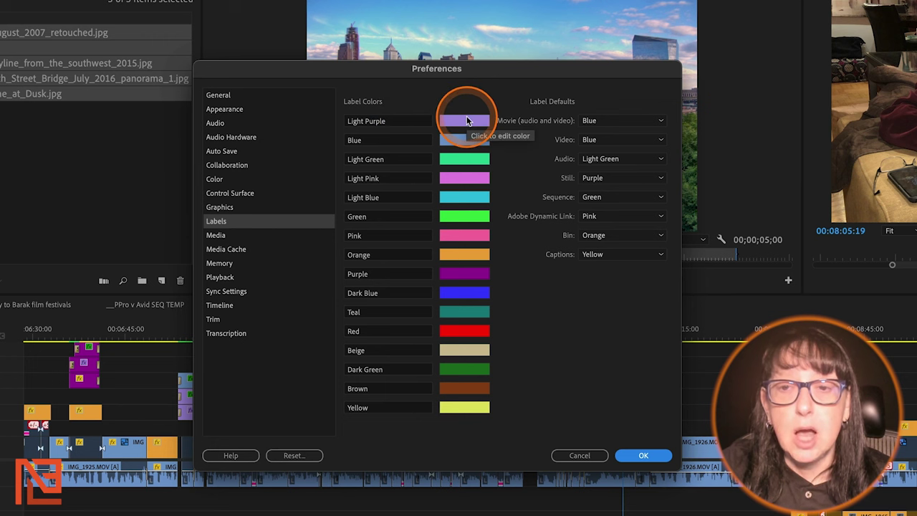
- Inspect the color picker for the Light Purple label and accept its existing color
left_click(466, 122)
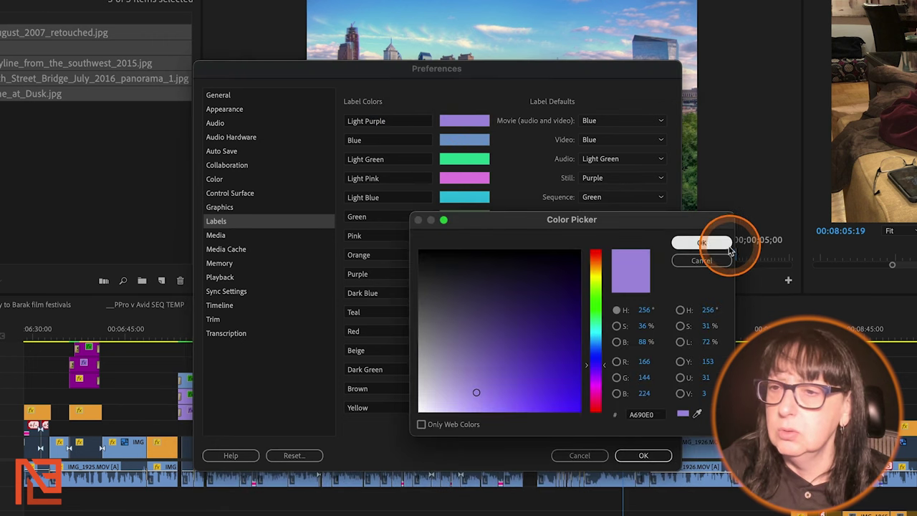
left_click(702, 243)
left_click(462, 121)
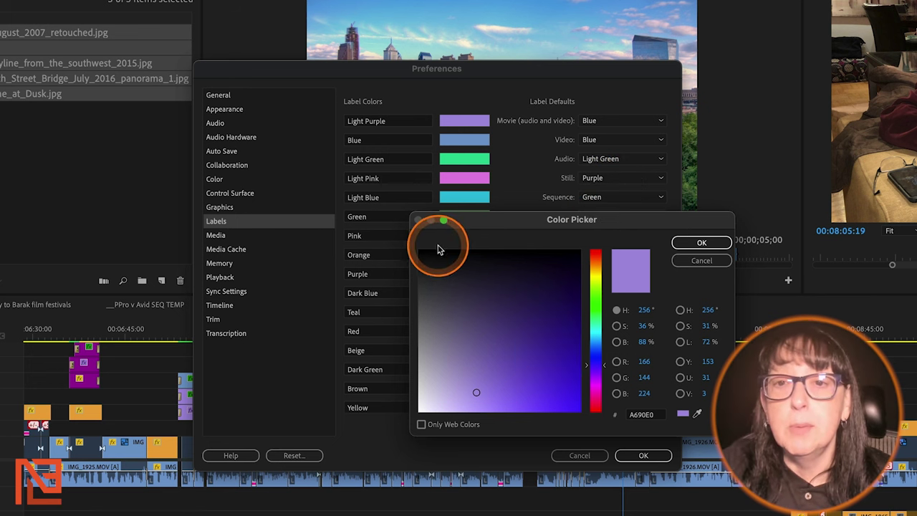
left_click(702, 242)
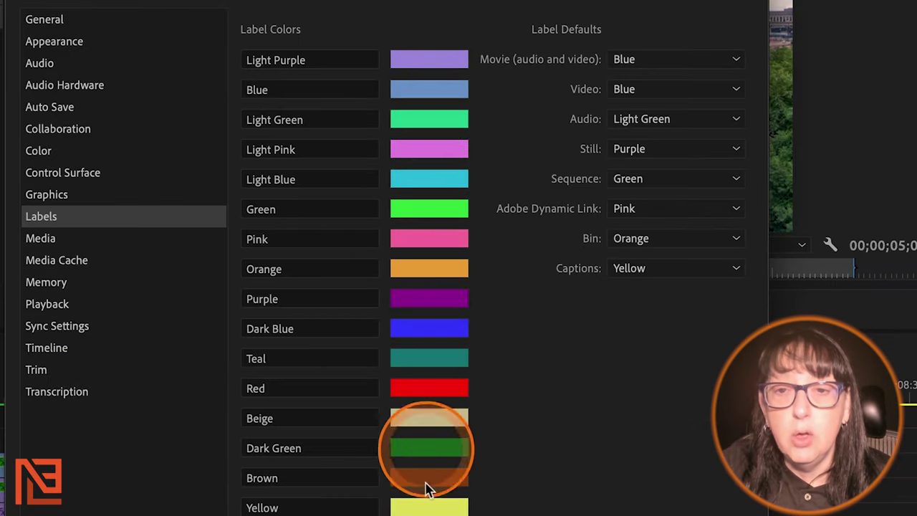
- Examine the editable name of the Light Purple label and leave the name field without renaming it
left_click(317, 62)
key("Return")
left_click(620, 420)
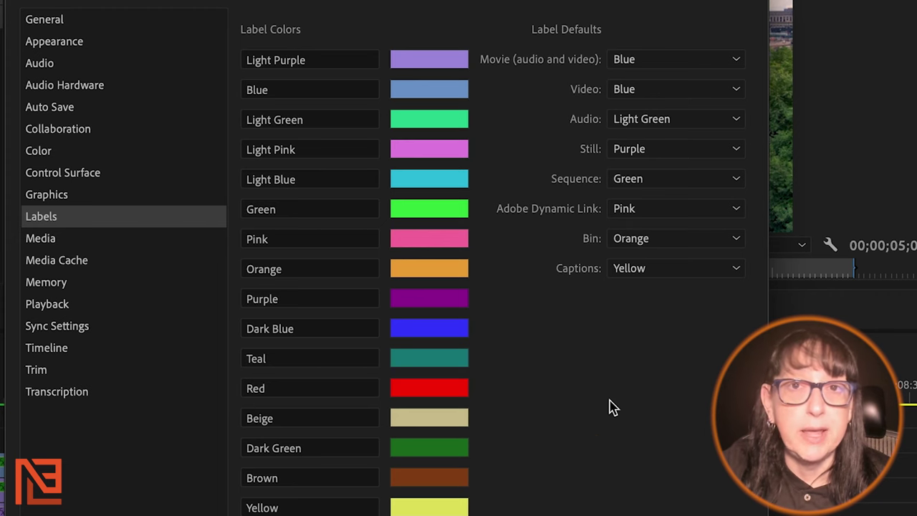
left_click(609, 409)
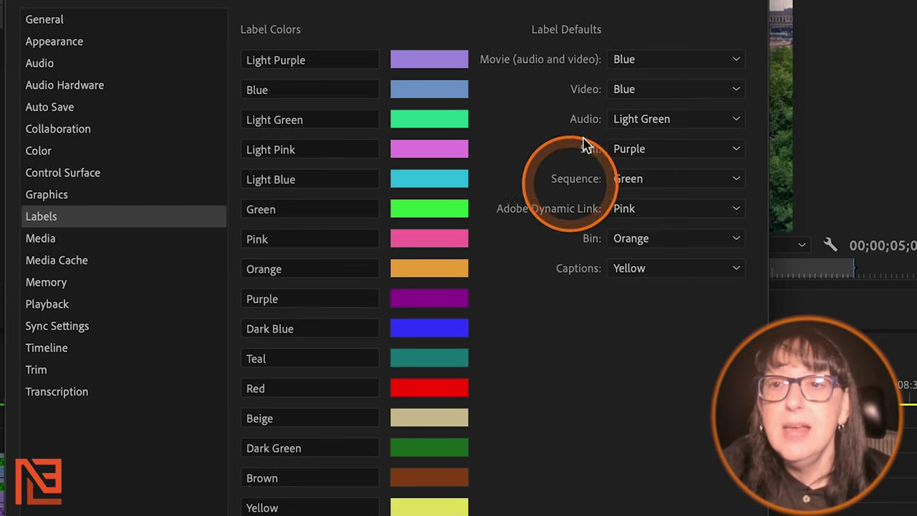
- Check the default label color choices for Movie (audio and video) and close the preferences, accepting the settings
left_click(717, 63)
left_click(720, 63)
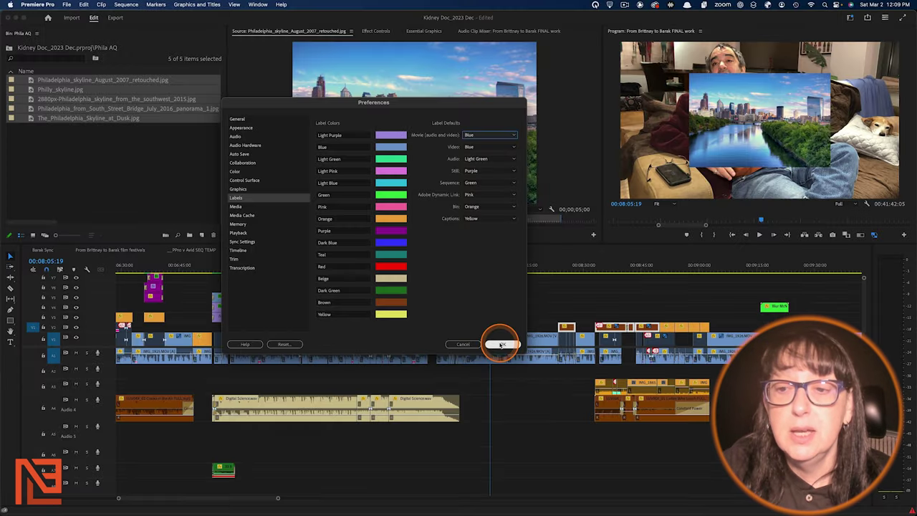
left_click(502, 344)
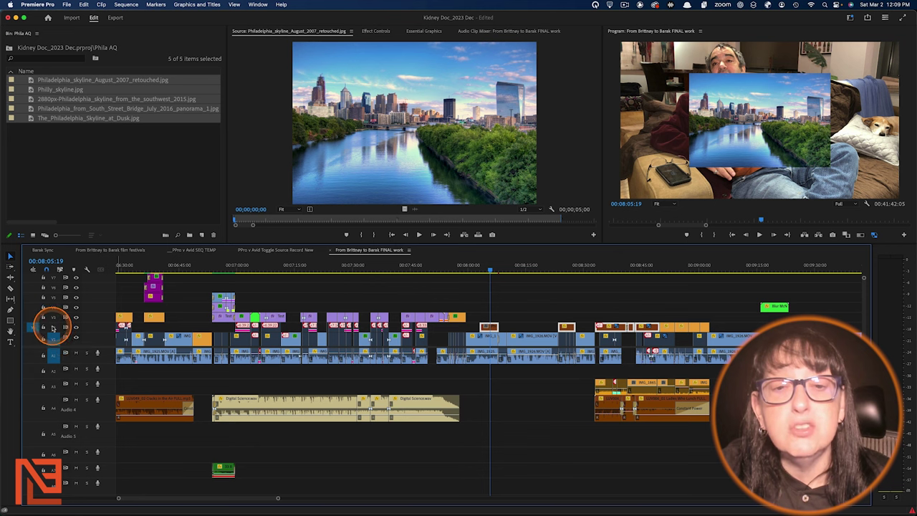
left_click(485, 265)
key("minus")
key("minus")
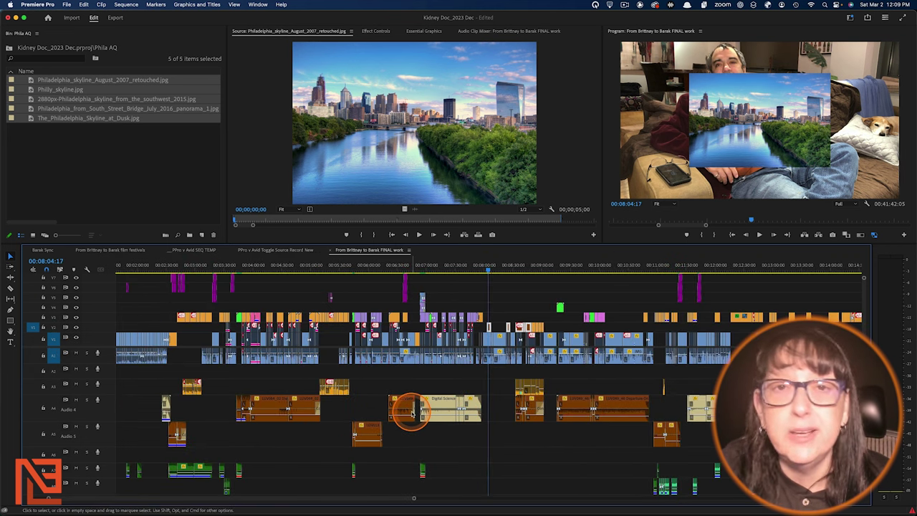
right_click(54, 342)
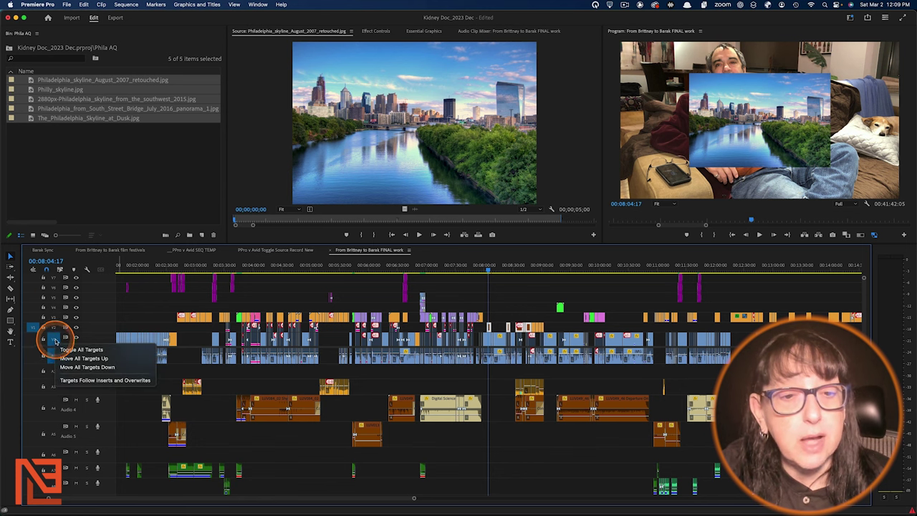
left_click(102, 311)
right_click(156, 316)
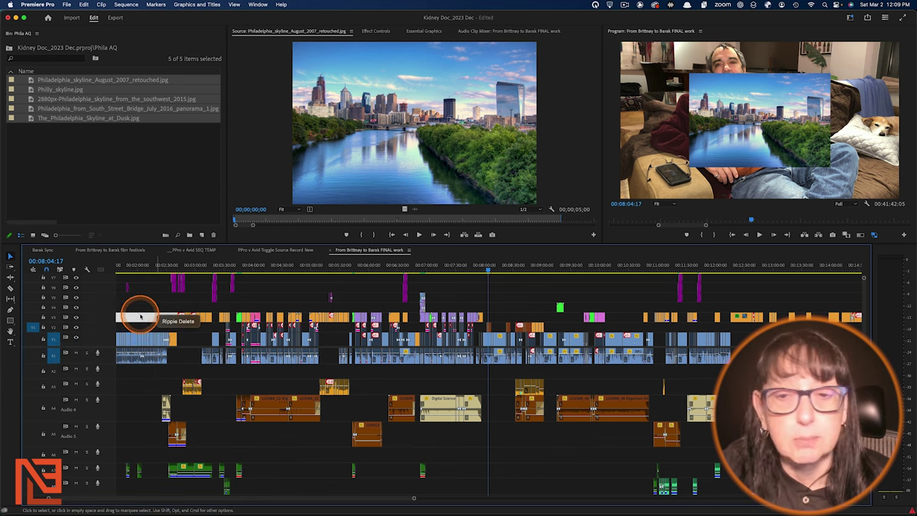
key("Escape")
left_click(432, 280)
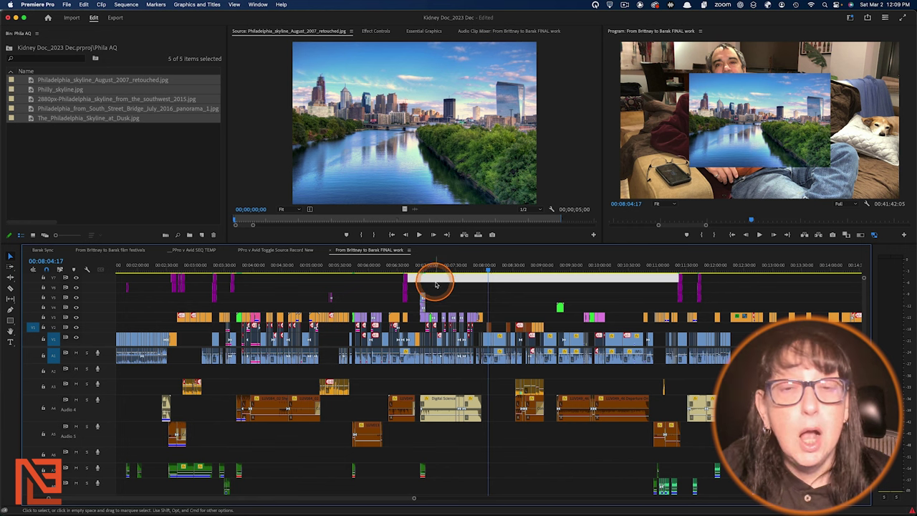
left_click(461, 293)
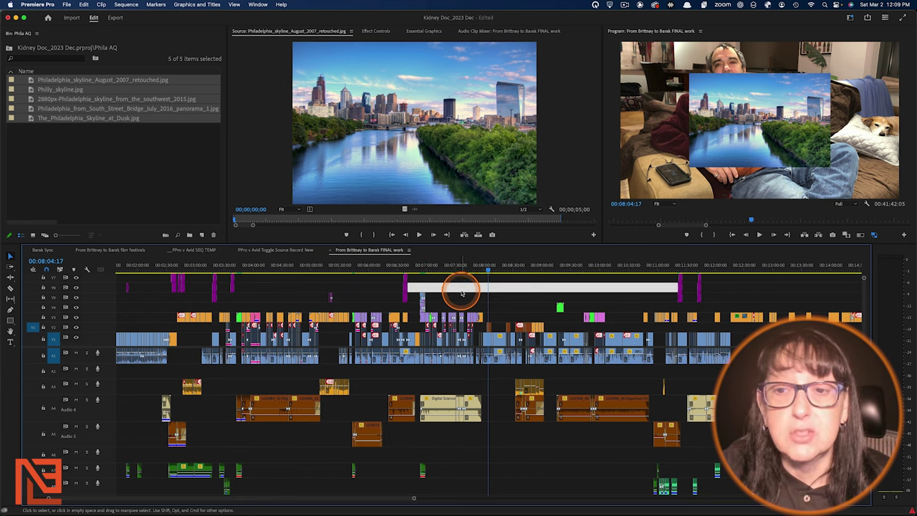
left_click(462, 290)
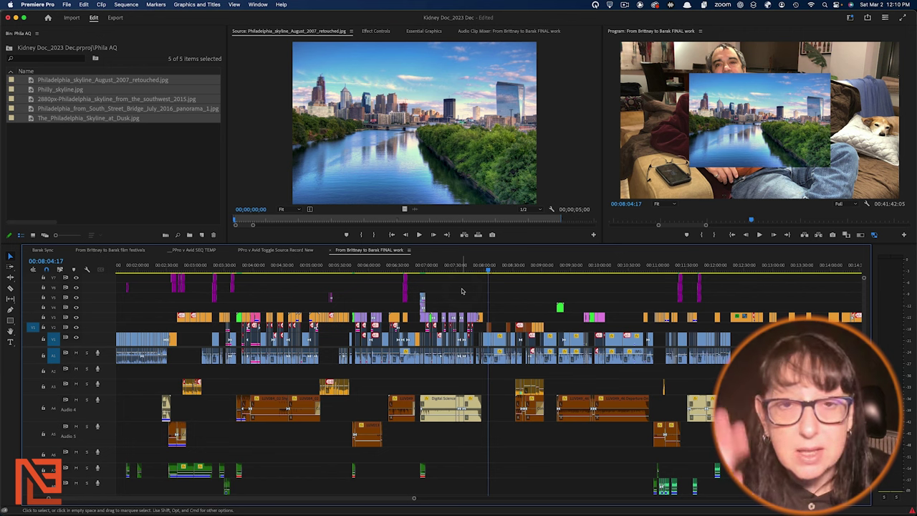
- Examine the color-coded clips across the entire sequence and in the section around 00:07:07:16
left_click(523, 332)
key("backslash")
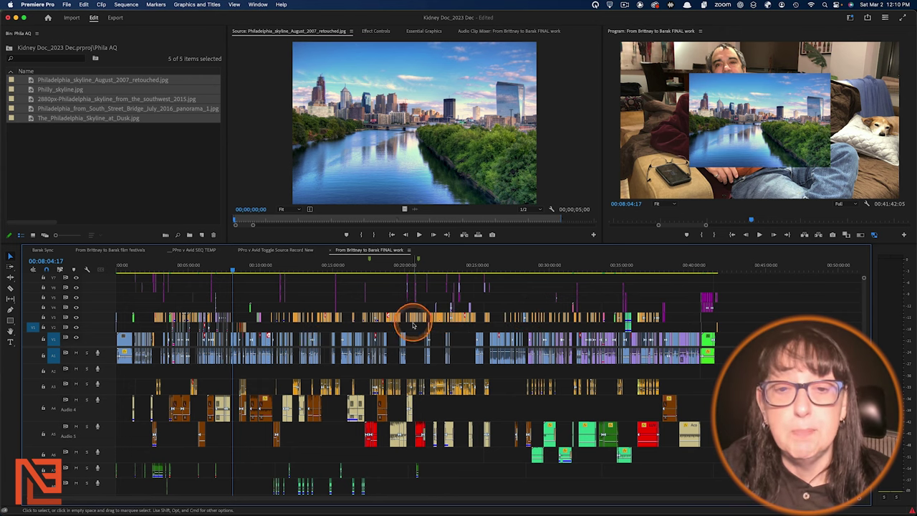
key("=")
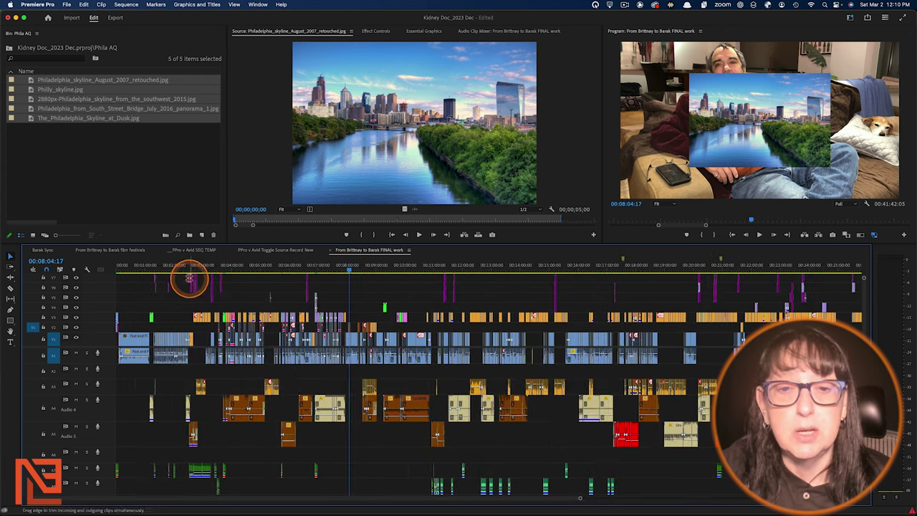
left_click(321, 266)
key("=")
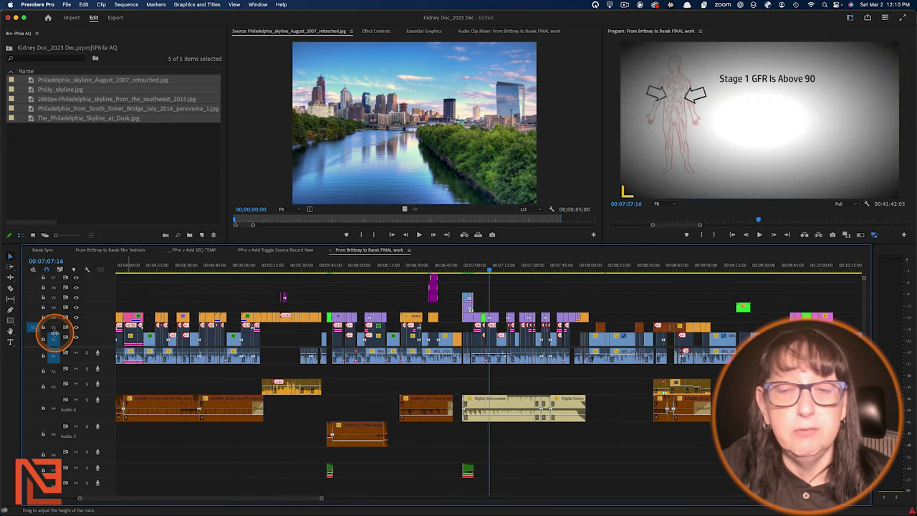
key("minus")
key("minus")
key("minus")
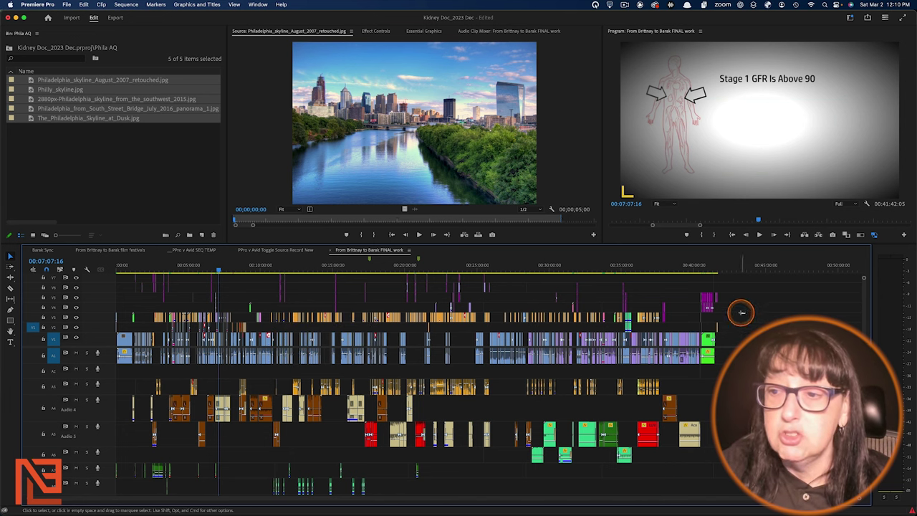
- Select the run of clips on track V3 and review the available label colors without applying one
left_click_drag(659, 319, 130, 317)
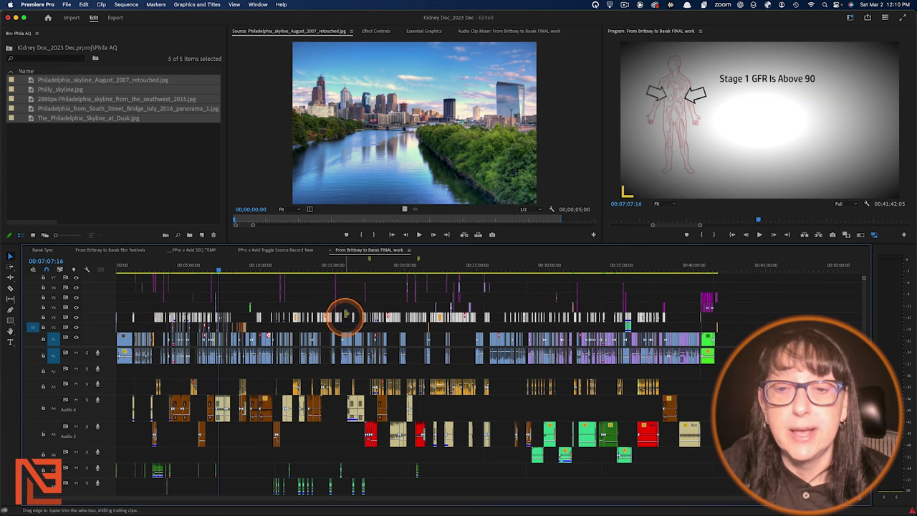
right_click(294, 317)
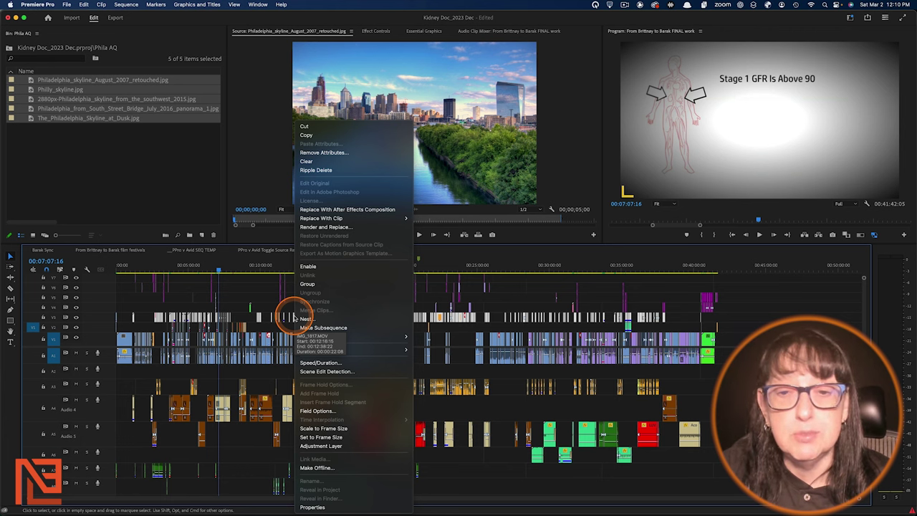
mouse_move(401, 348)
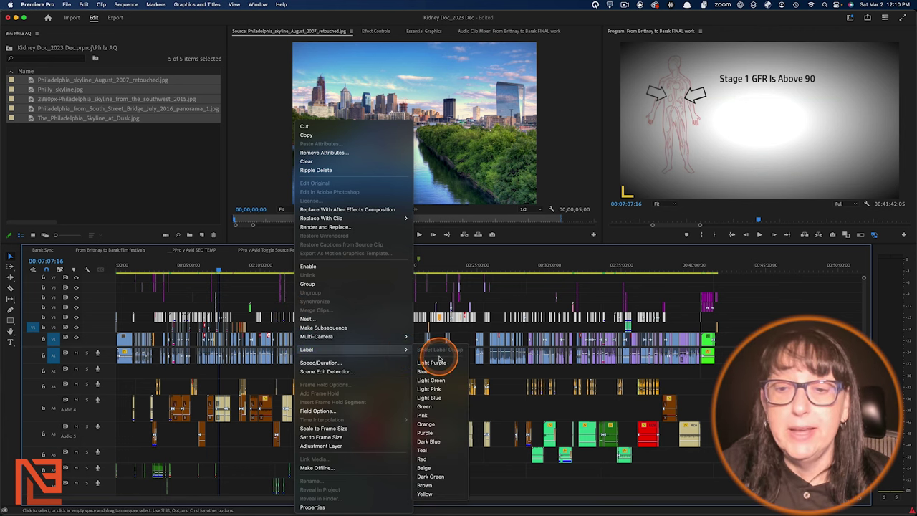
left_click(670, 289)
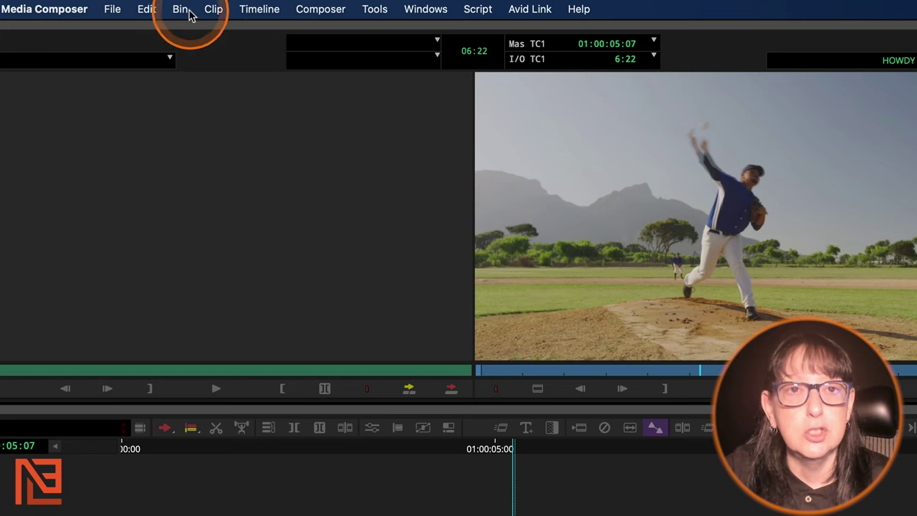
left_click(189, 11)
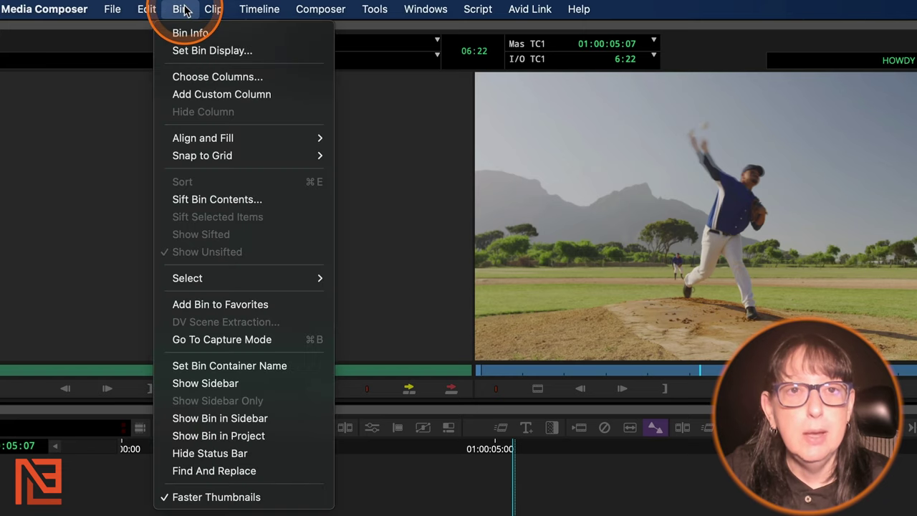
left_click(206, 77)
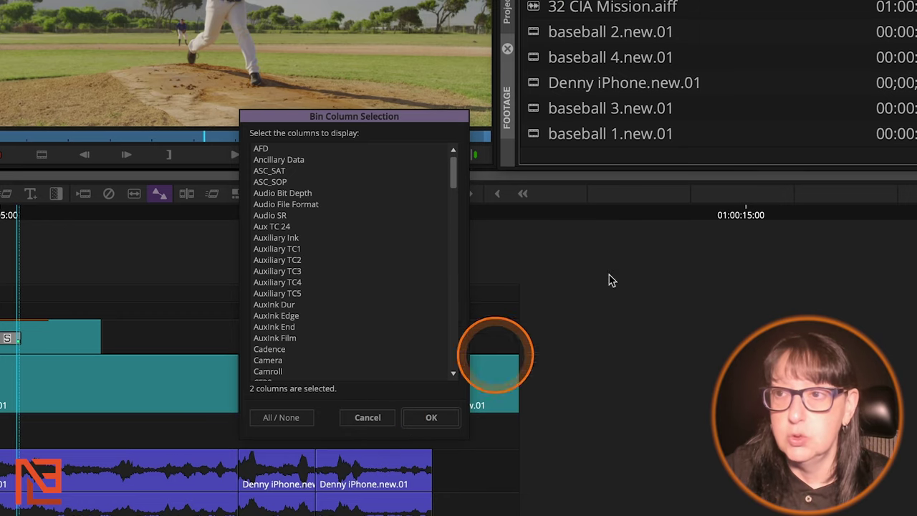
left_click(368, 418)
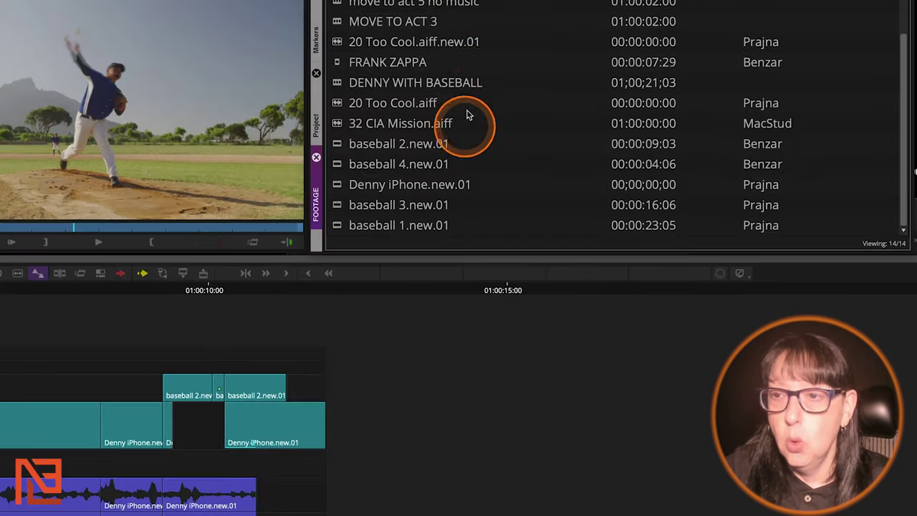
- In Avid Media Composer, bring up the column selection for the BC BROLL bin and deselect all columns
right_click(473, 86)
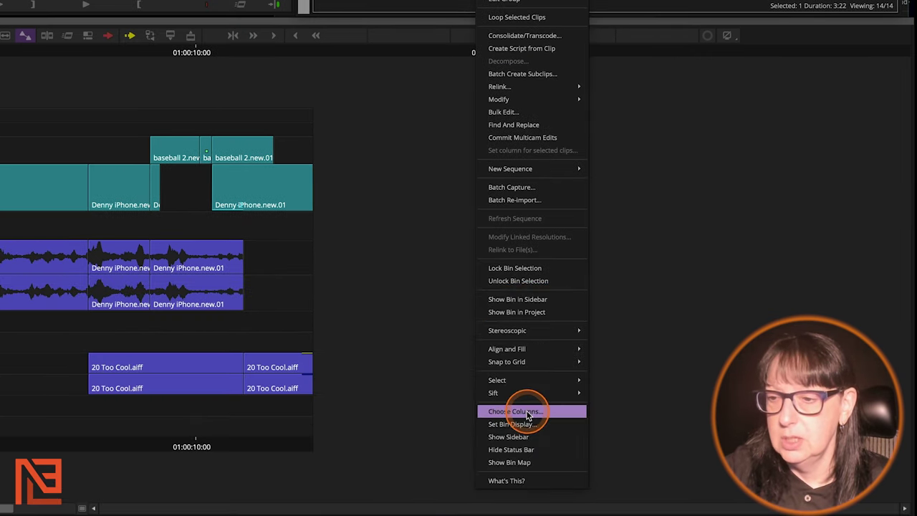
left_click(526, 412)
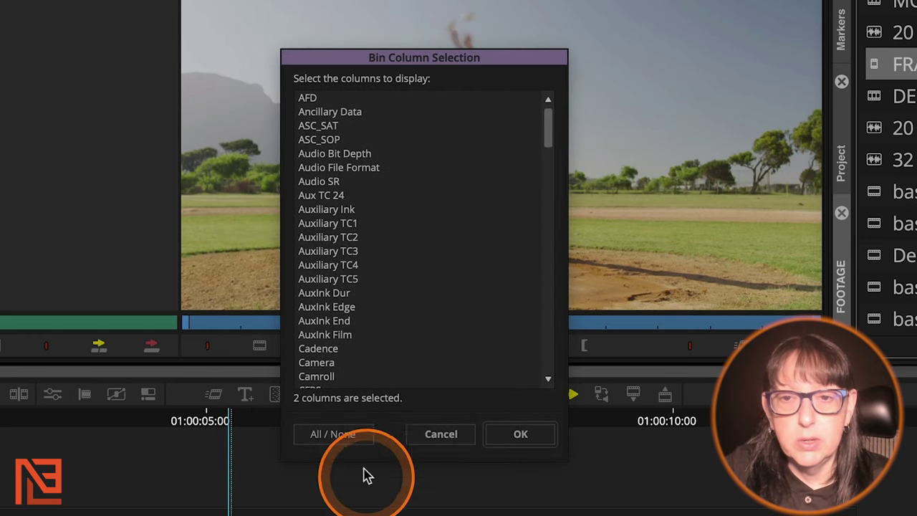
left_click(345, 435)
left_click(345, 435)
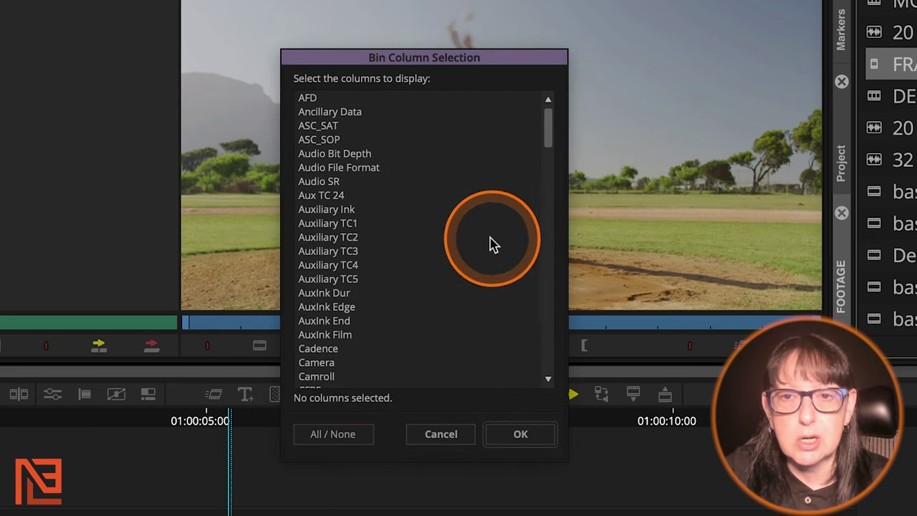
- Display the Color, Duration, End and Start columns in the bin and move the Color column ahead of Name
scroll(479, 219, "down", 3)
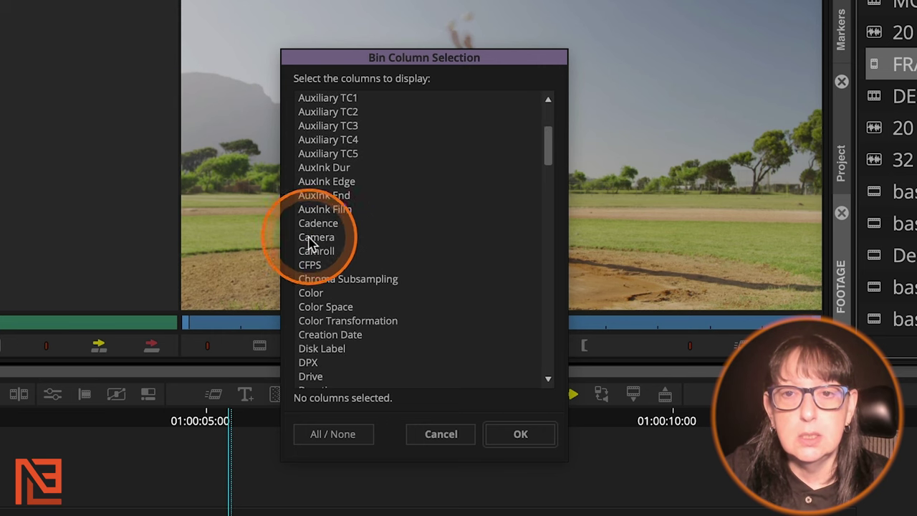
left_click(315, 294)
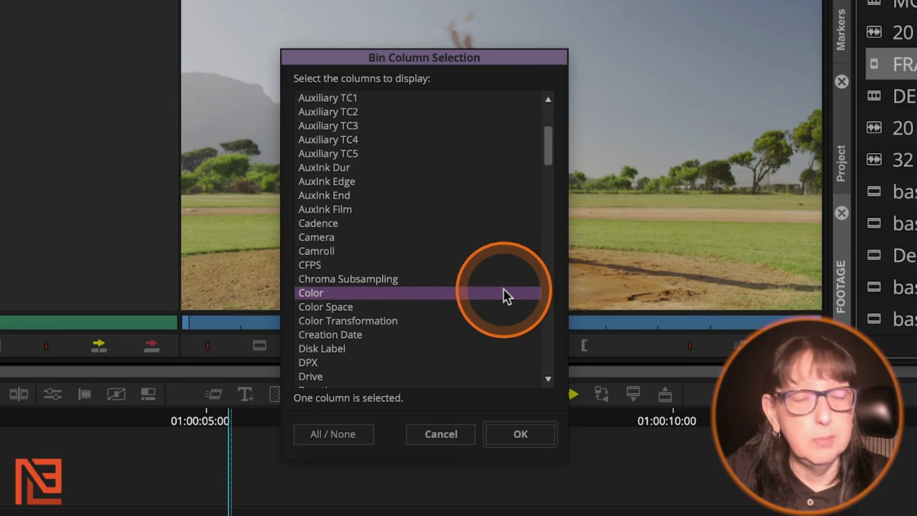
left_click_drag(552, 161, 550, 172)
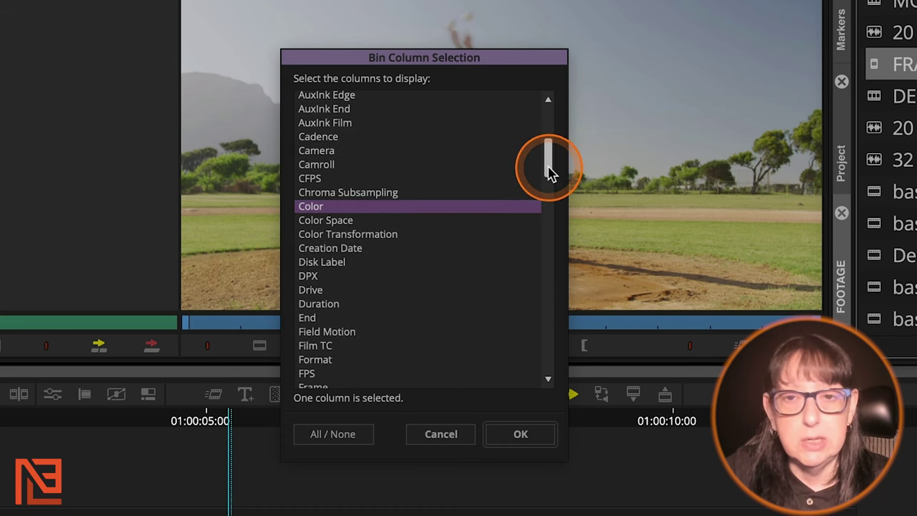
left_click(340, 304)
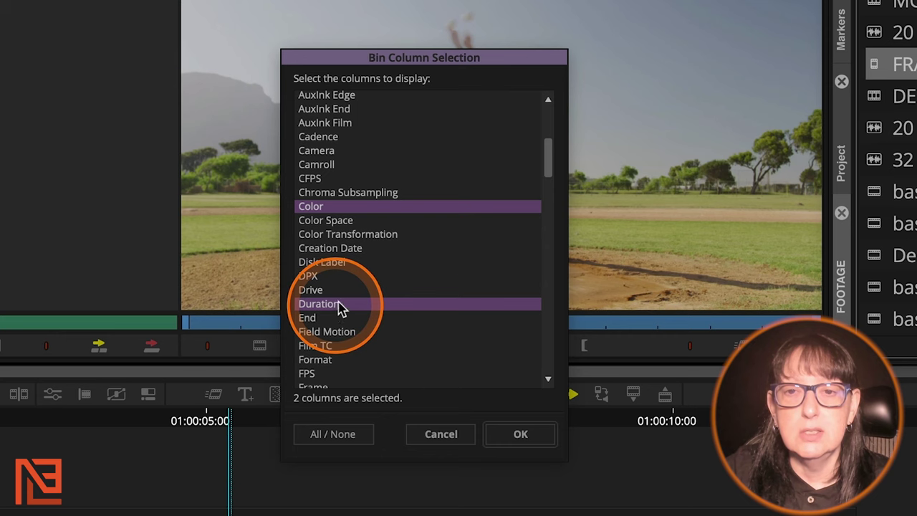
left_click(326, 317)
left_click_drag(548, 180, 542, 295)
scroll(501, 295, "down", 3)
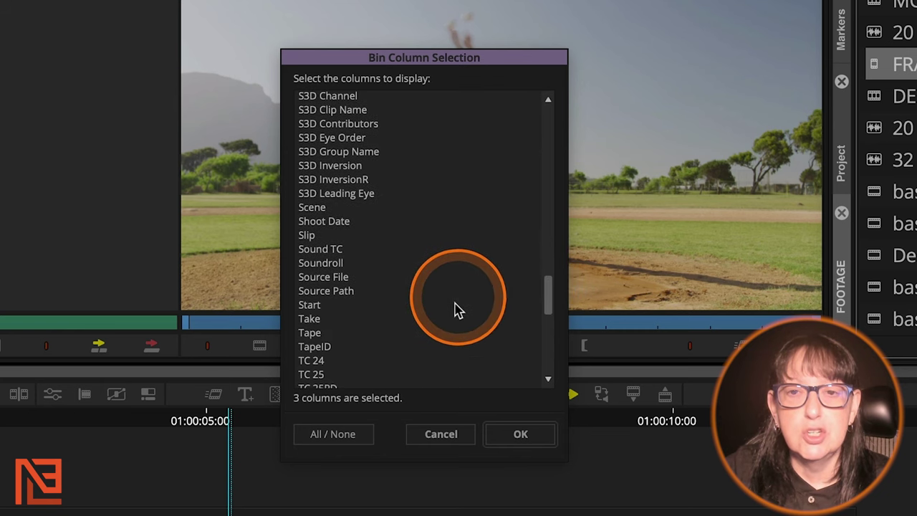
left_click(313, 306)
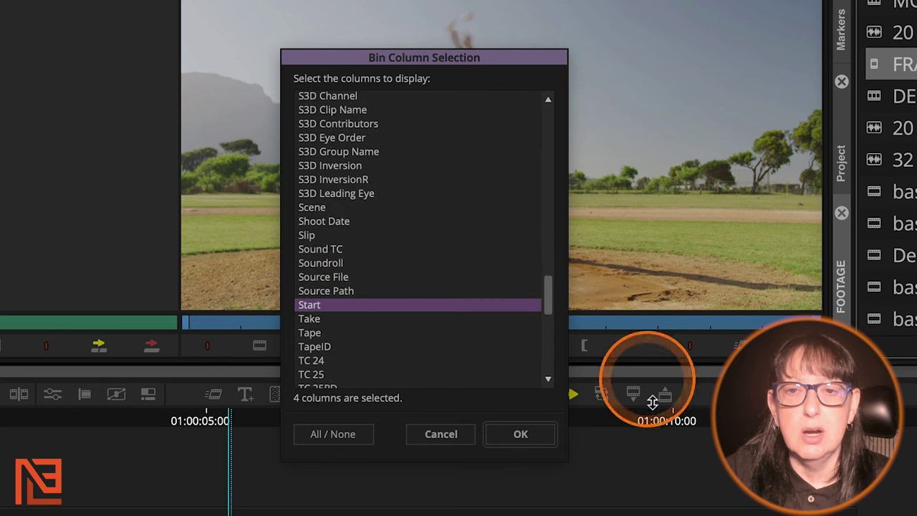
left_click(521, 432)
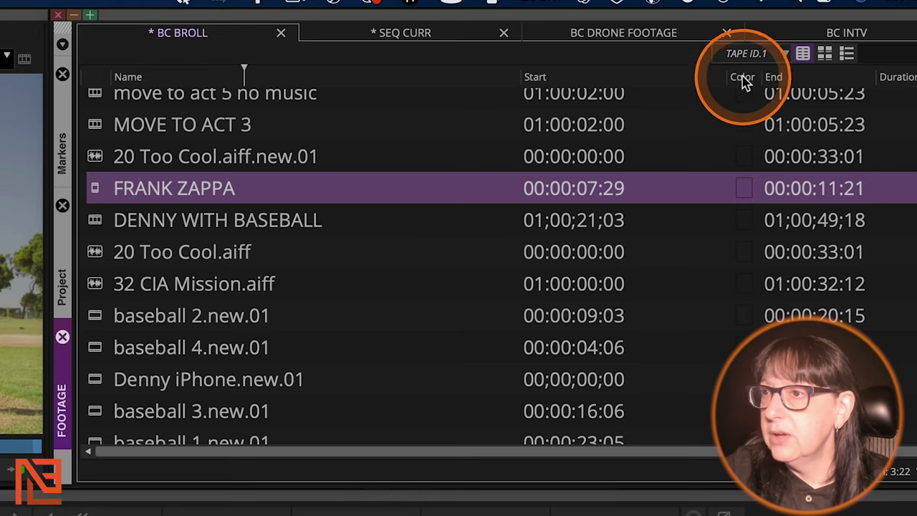
left_click_drag(747, 82, 90, 112)
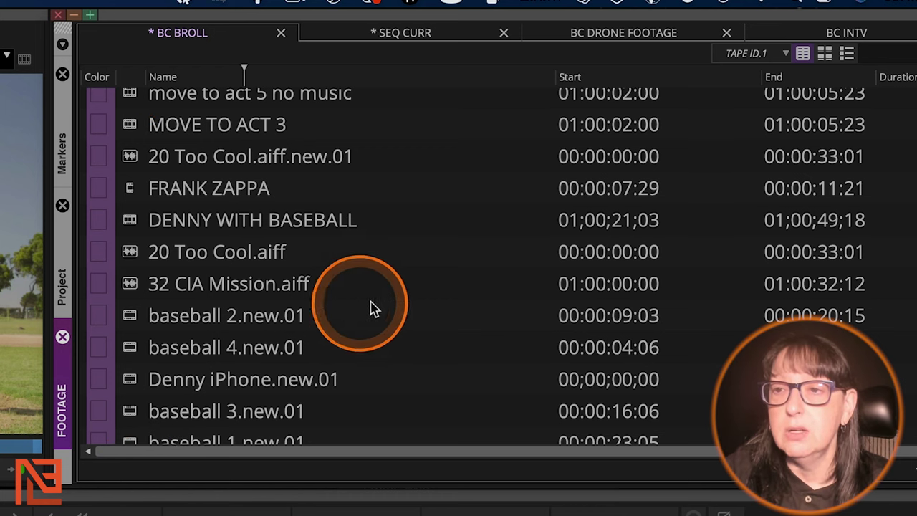
- Select the clips baseball 2.new.01 and baseball 4.new.01 and assign them the bright yellow clip color
scroll(467, 301, "down", 1)
left_click(116, 295)
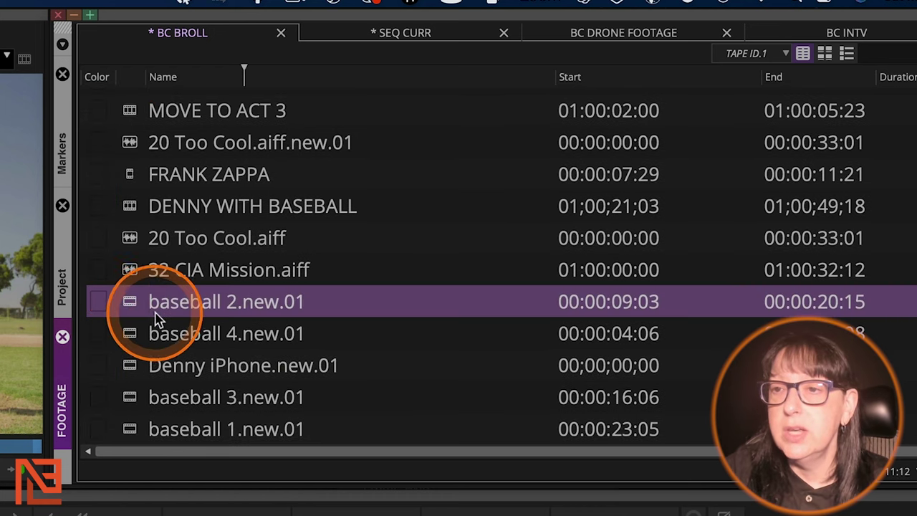
left_click(141, 329, "shift")
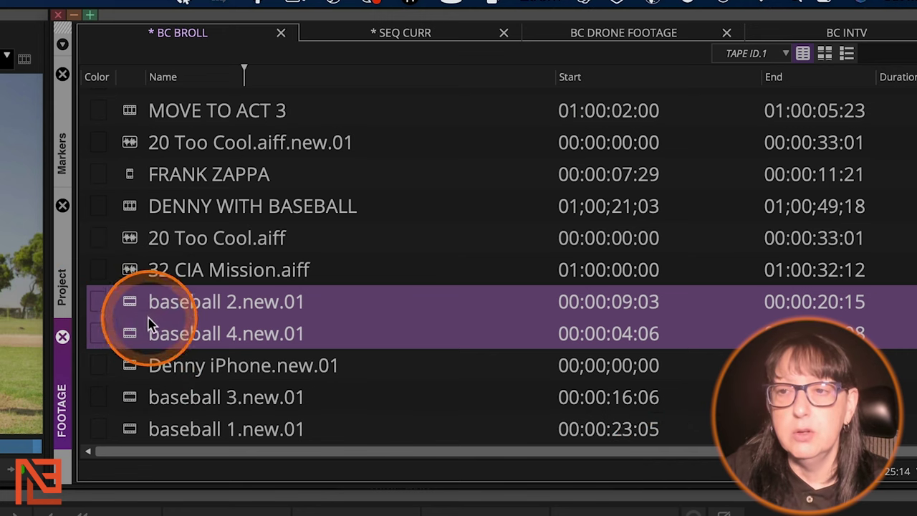
left_click(101, 303)
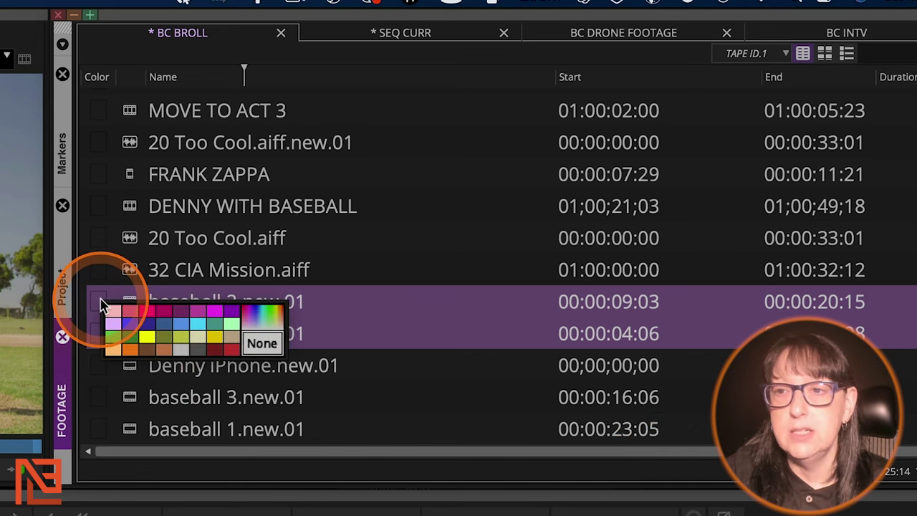
left_click(147, 337)
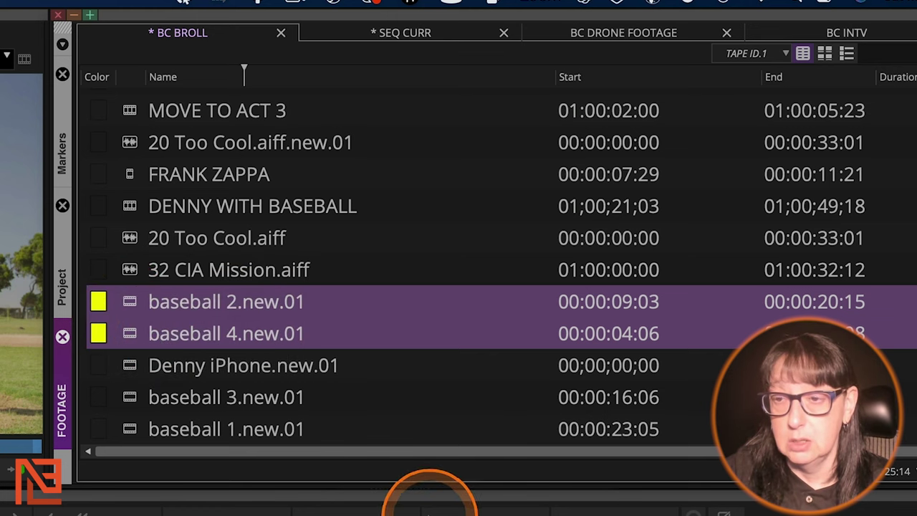
- Give the two selected baseball clips a custom light purple color from the pencil palette of the color picker
left_click(97, 302)
left_click(263, 313)
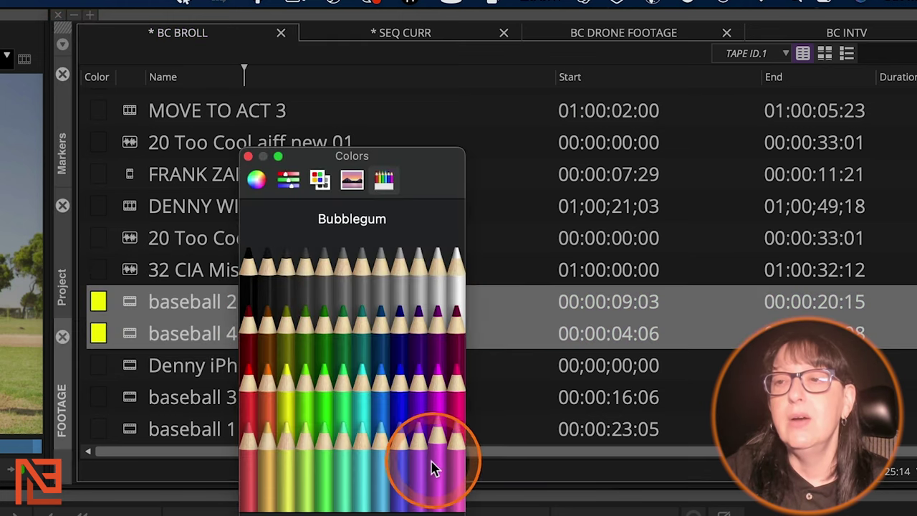
left_click(256, 178)
left_click(294, 180)
left_click(383, 179)
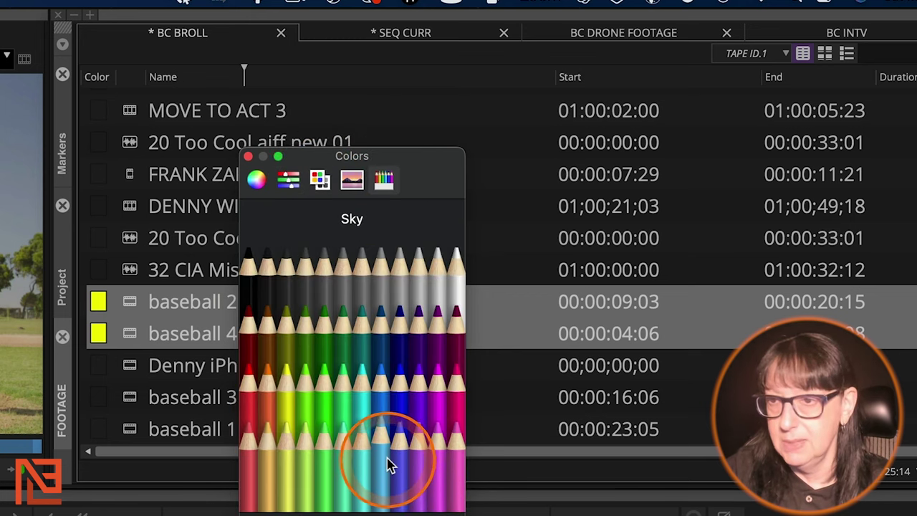
left_click(419, 431)
key("Return")
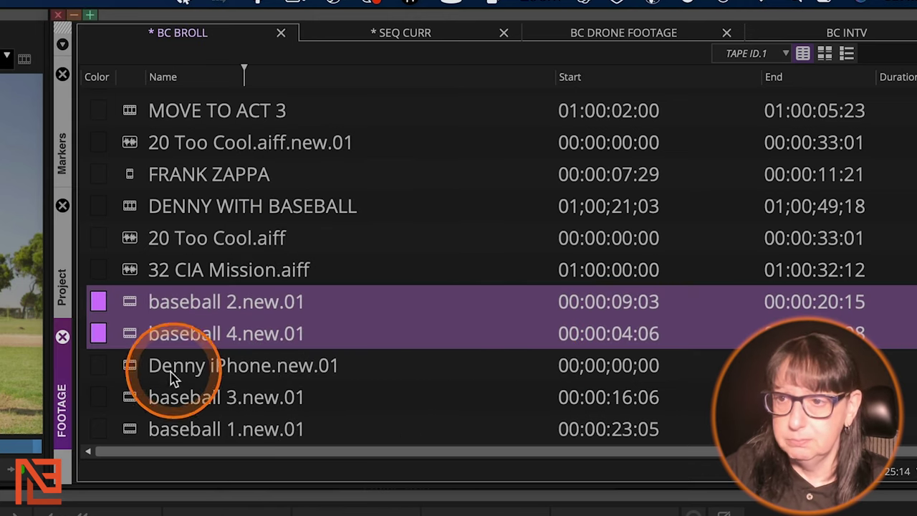
- Select the clips baseball 3.new.01 and baseball 1.new.01 and give them a custom bright green color from the color picker
left_click(140, 366)
left_click(132, 407)
left_click(131, 424, "shift")
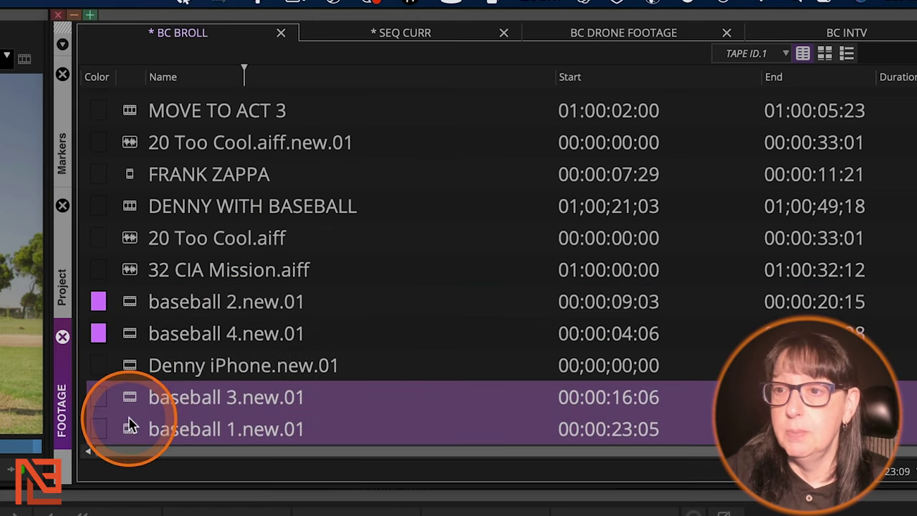
left_click(104, 401)
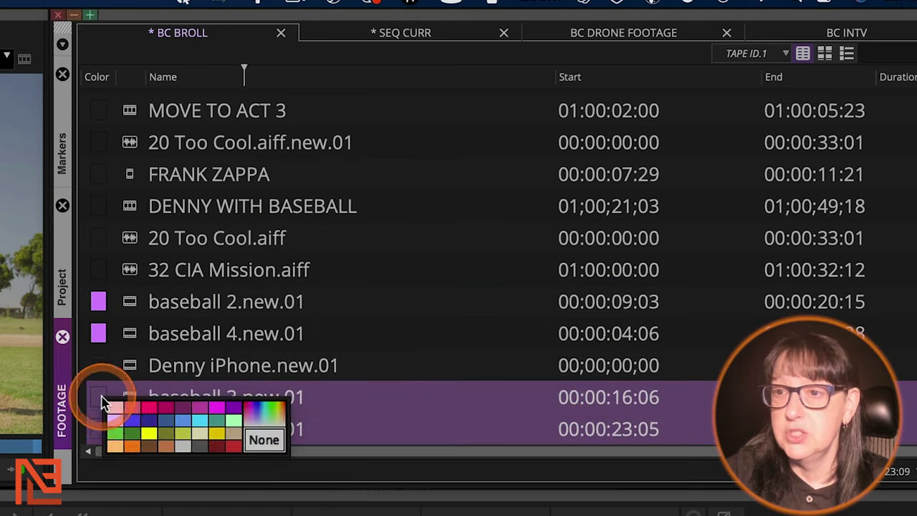
left_click(276, 410)
left_click(455, 387)
left_click_drag(452, 371, 308, 387)
left_click(193, 360)
- Assign the dark blue clip color to the clip Denny iPhone.new.01 in the BC BROLL bin
left_click(159, 365)
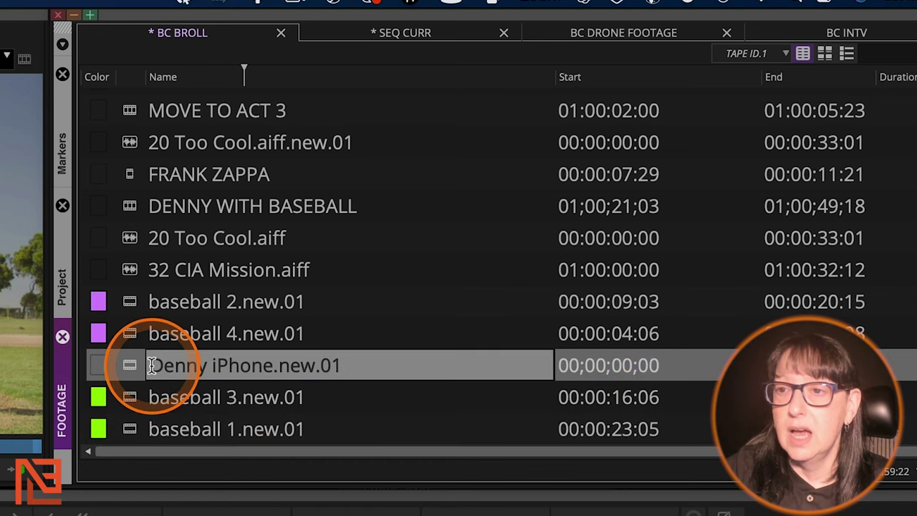
left_click_drag(104, 366, 151, 387)
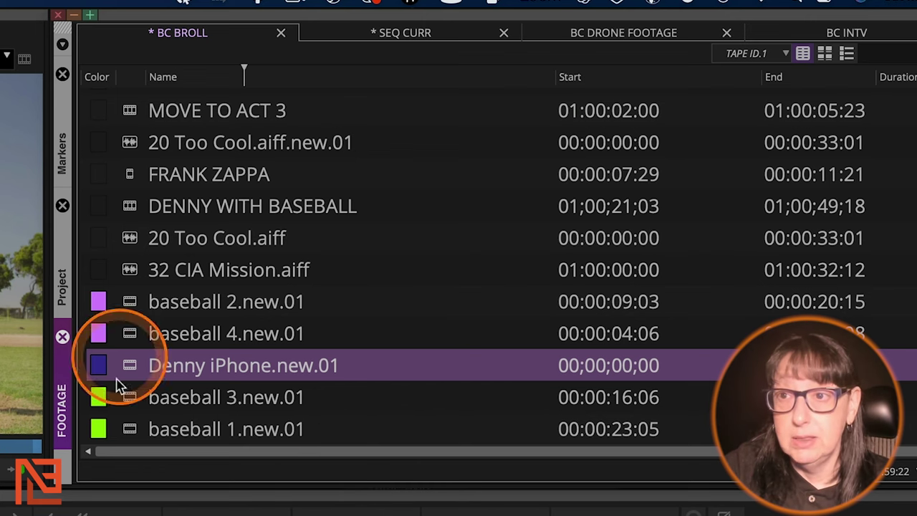
- Sort the BC BROLL bin by its Color column
left_click(98, 77)
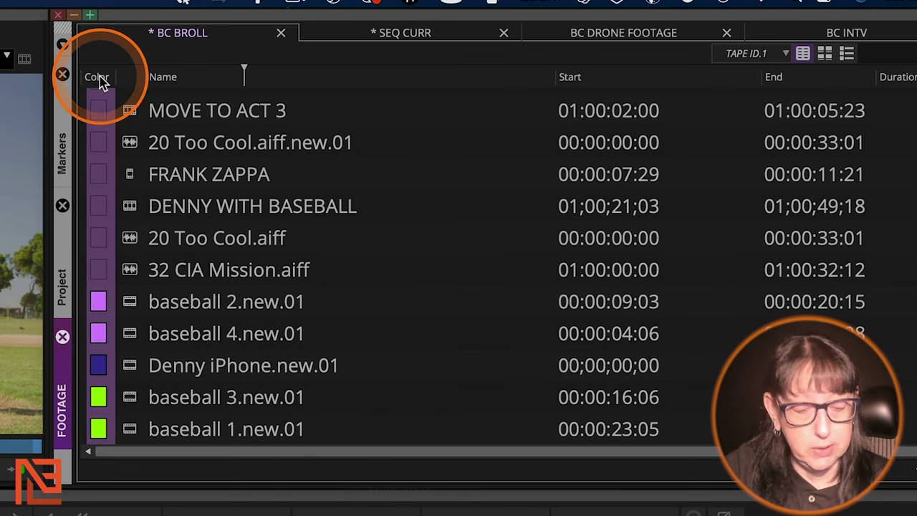
key("ctrl+e")
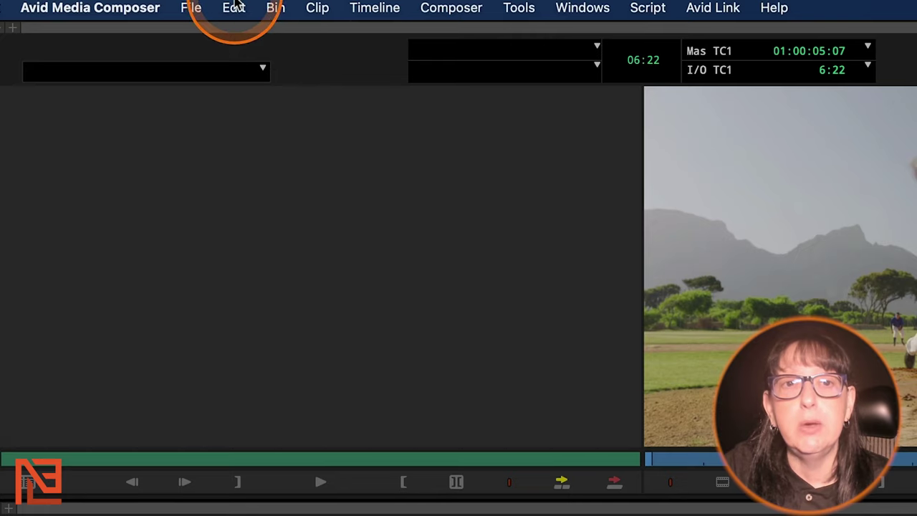
left_click(235, 8)
mouse_move(278, 8)
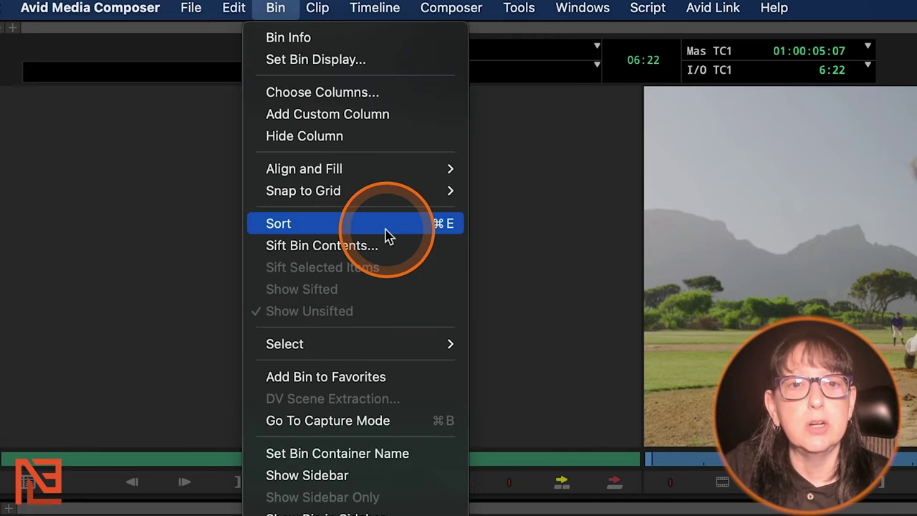
left_click(454, 224)
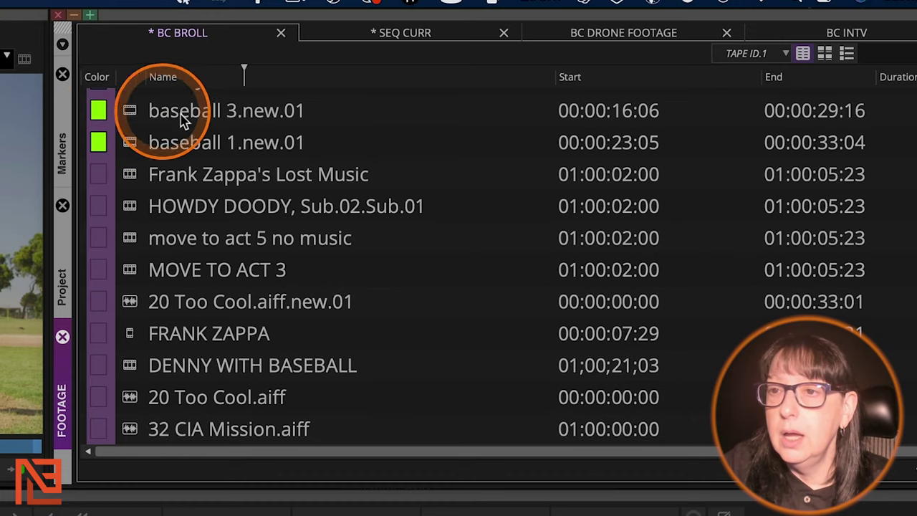
scroll(375, 239, "up", 3)
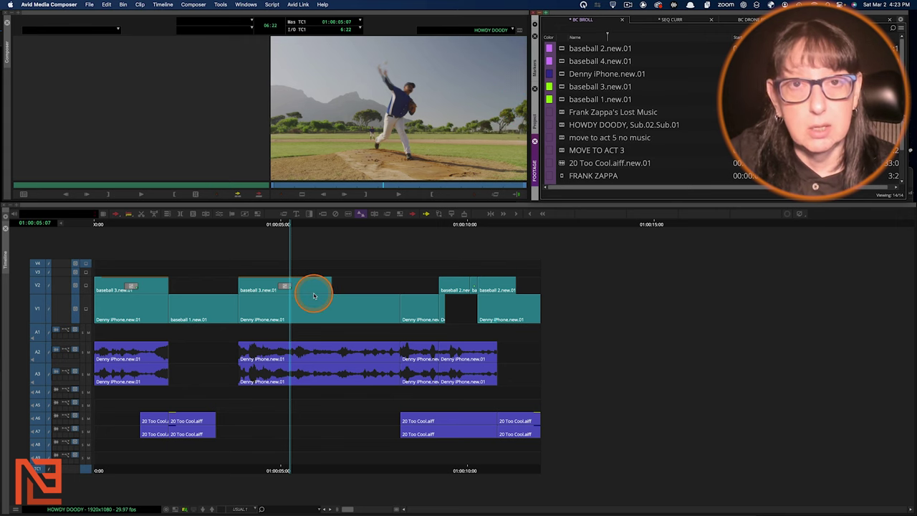
- Load baseball 2.new.01 as the source and mark the sequence from within the second baseball 3.new.01 clip to 01:00:08:16
left_click(547, 50)
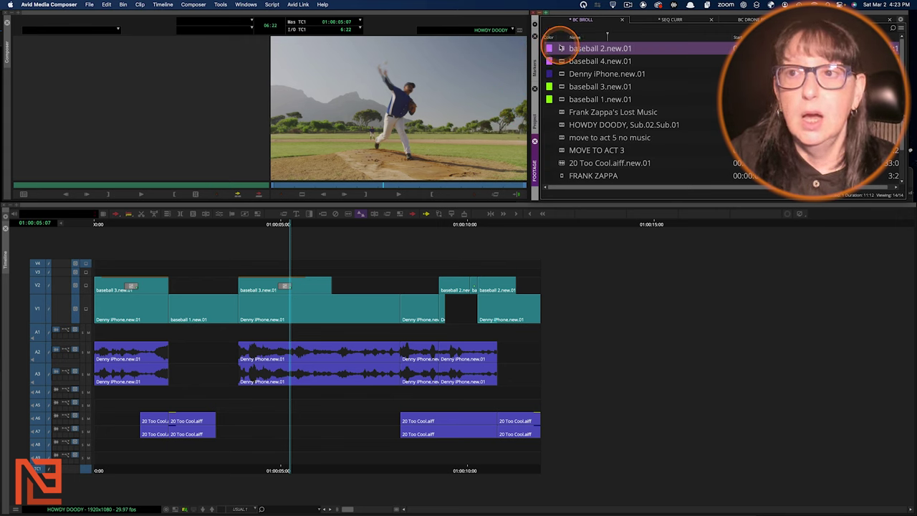
double_click(561, 48)
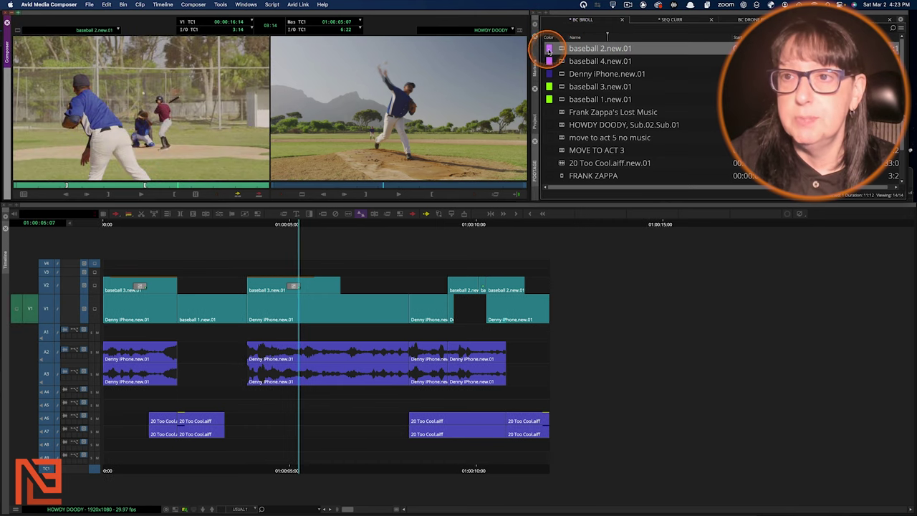
left_click(270, 282)
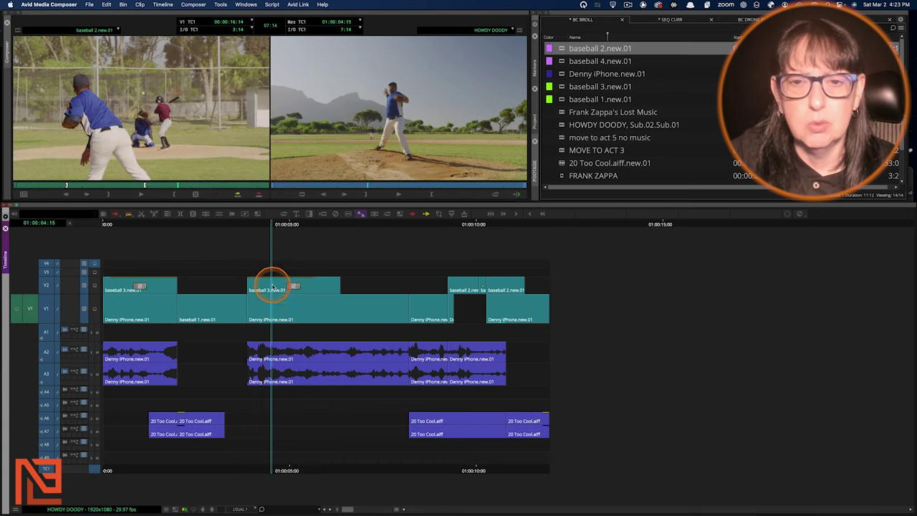
left_click(317, 290)
key("i")
left_click(423, 295)
key("o")
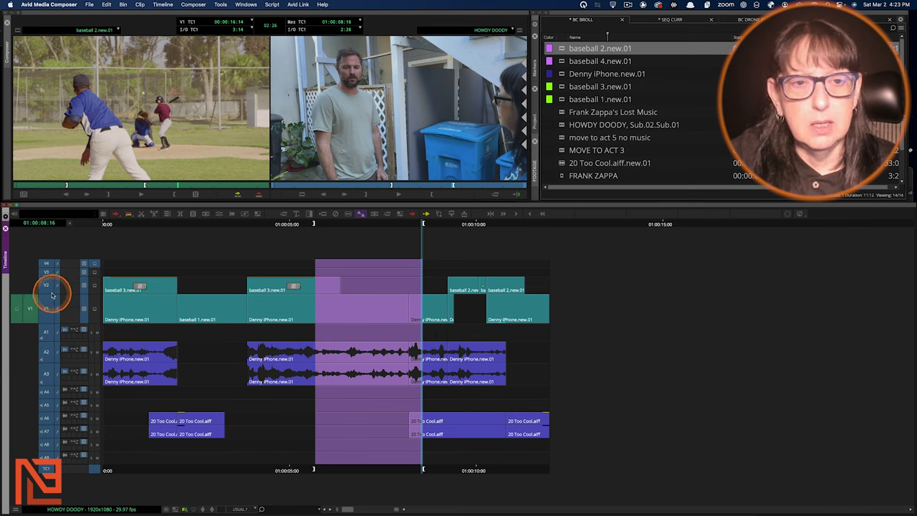
- Enable only track V2, patch source V1 to it, overwrite baseball 2.new.01 into the marked range, and check the edit
key("shift+super+a")
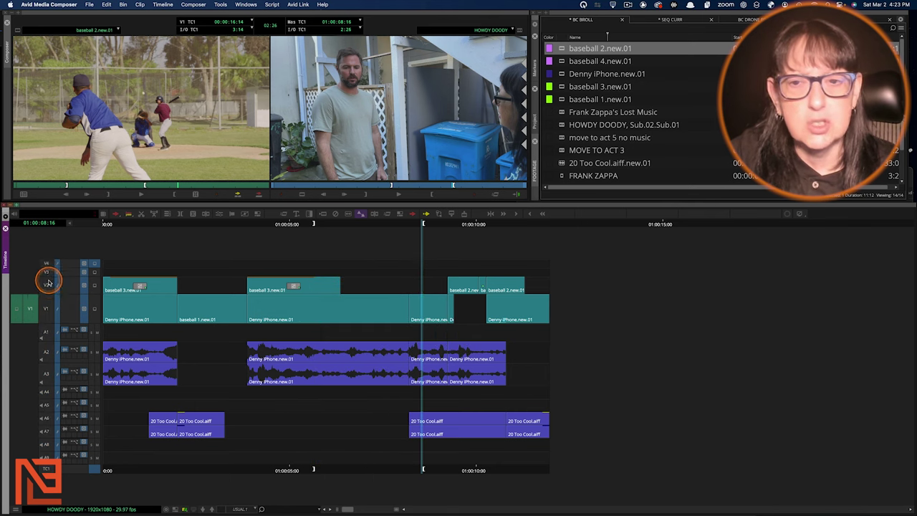
left_click(48, 282)
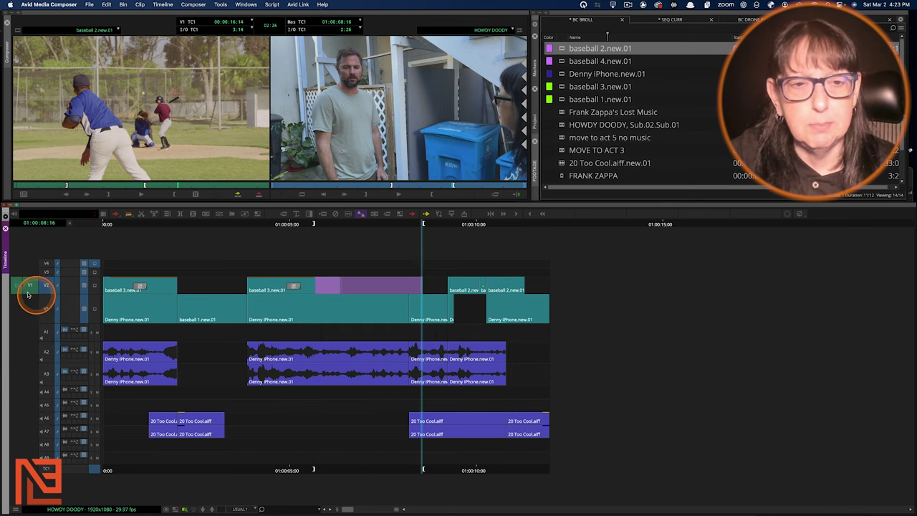
left_click_drag(29, 287, 52, 291)
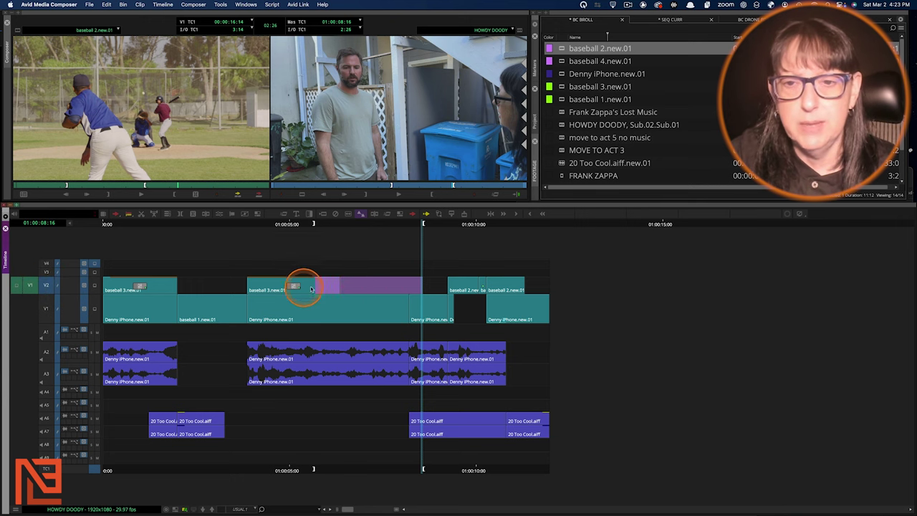
key("b")
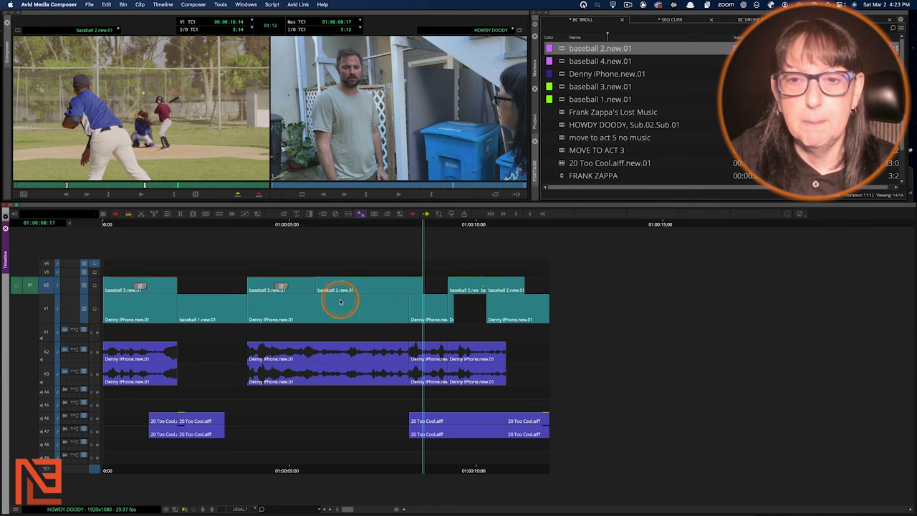
left_click_drag(325, 302, 356, 306)
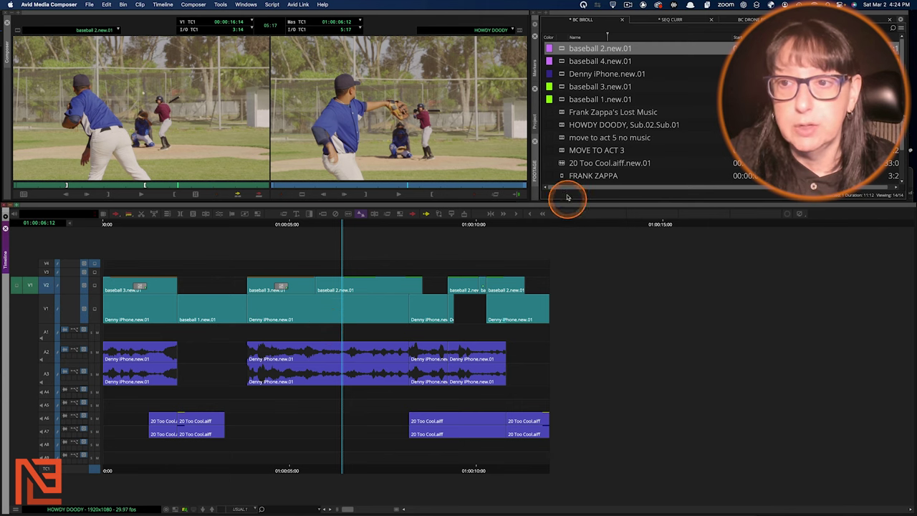
- Assign the light mint green clip color to the audio clip 20 Too Cool.aiff.new.01 in the bin
left_click(550, 164)
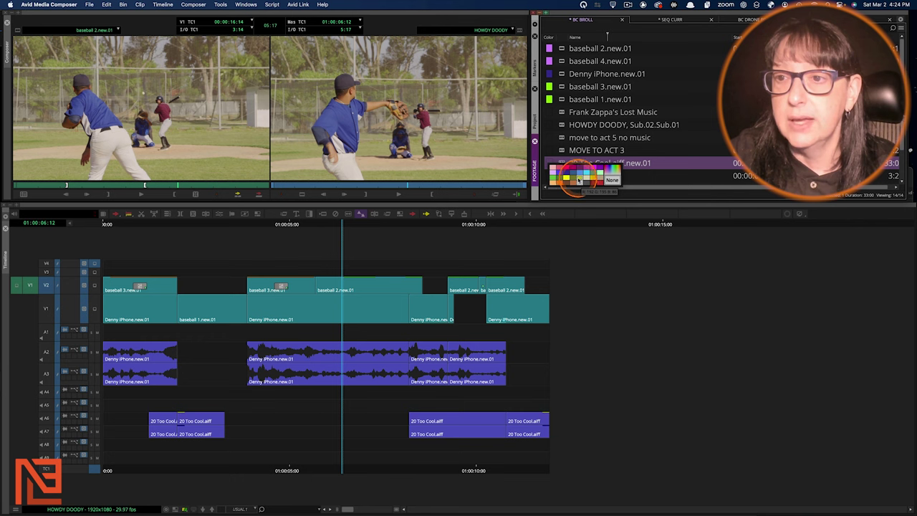
left_click(579, 178)
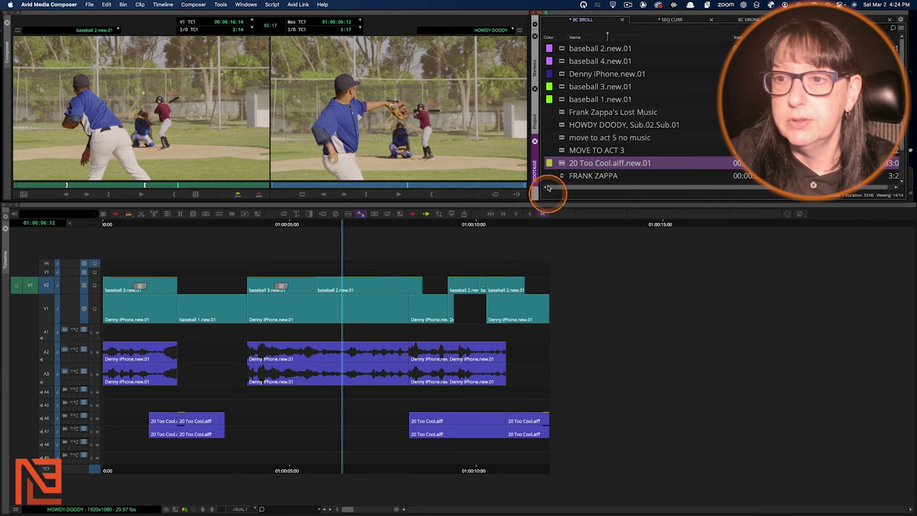
left_click(549, 163)
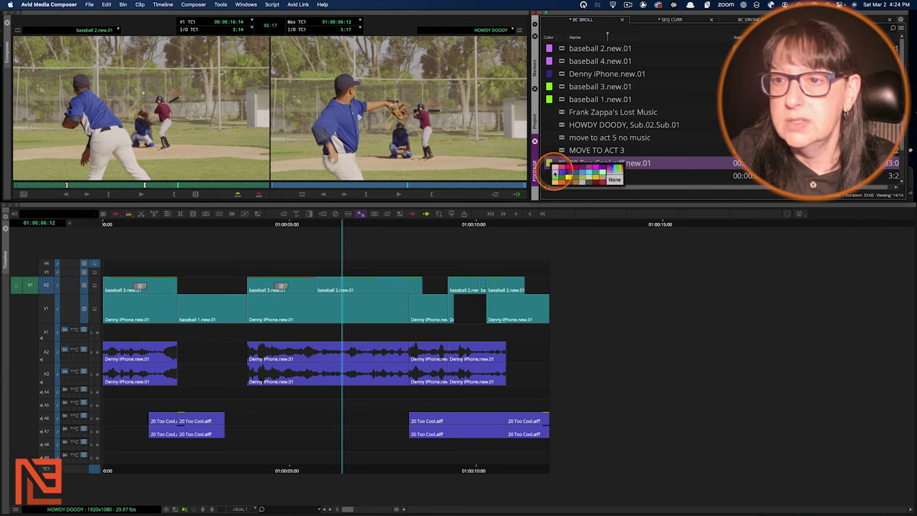
left_click(602, 174)
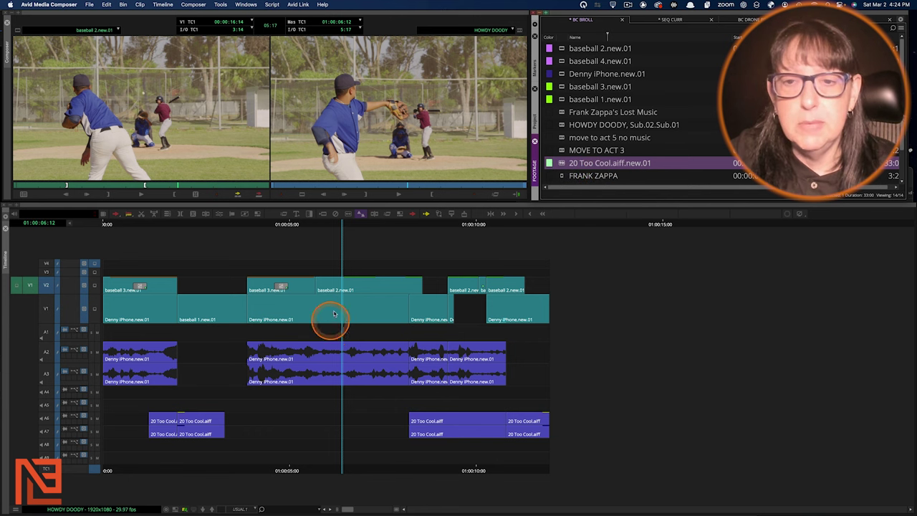
left_click(349, 286)
left_click(334, 301)
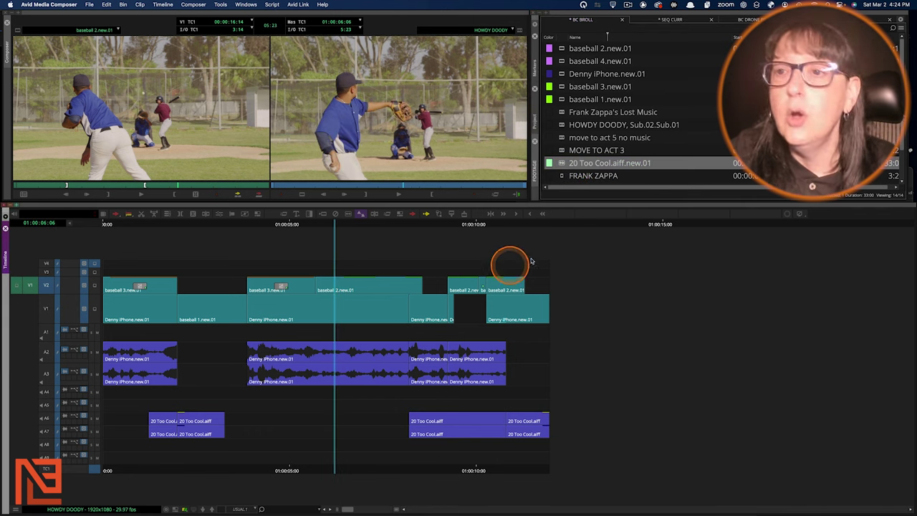
left_click(214, 375)
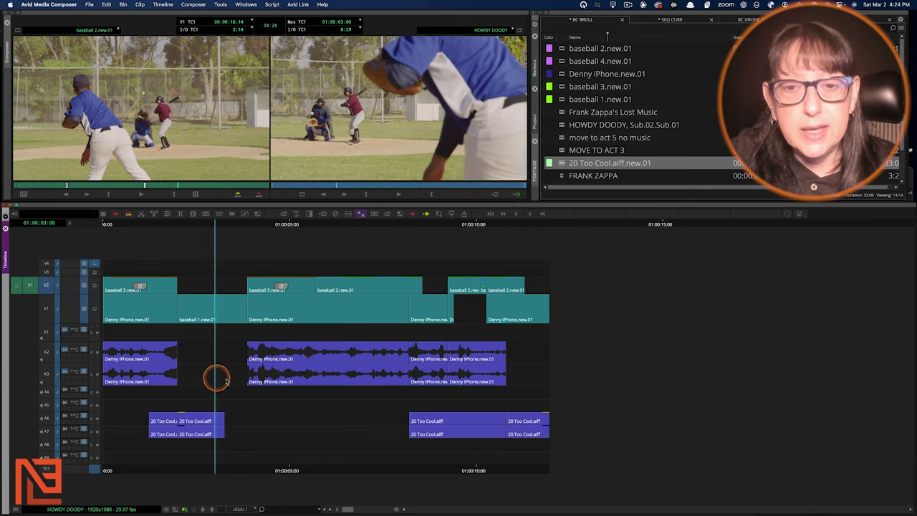
left_click(279, 377)
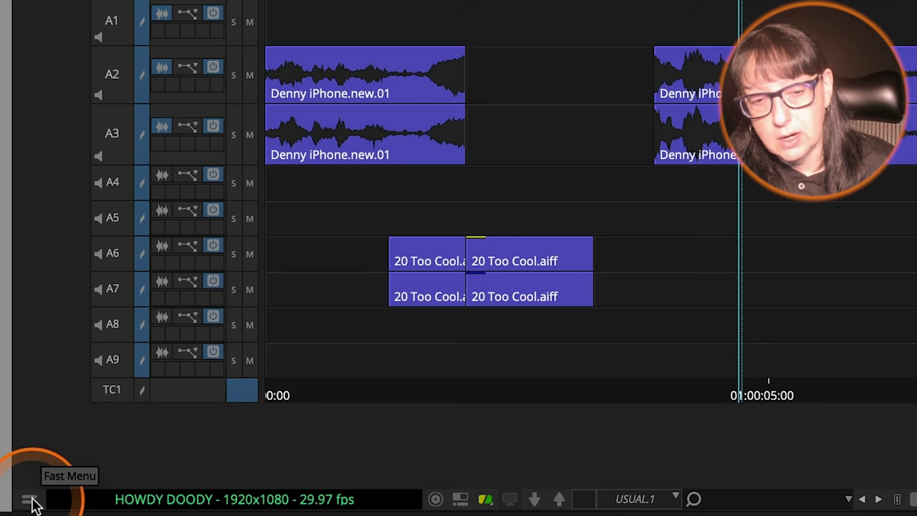
- In the timeline's Clip Color settings, turn off Proxy, Mixed Rates and SD/HD, turn on Source, and apply the changes
left_click(32, 502)
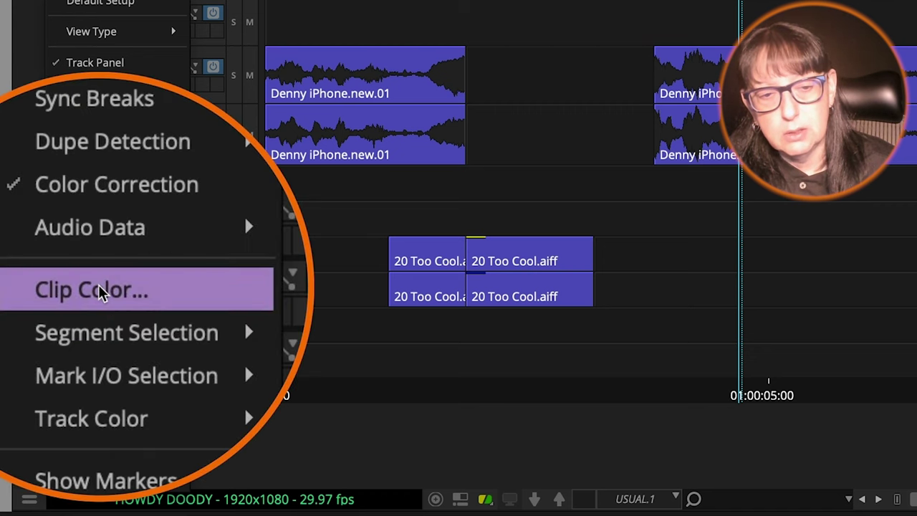
left_click(100, 290)
left_click_drag(560, 245, 328, 55)
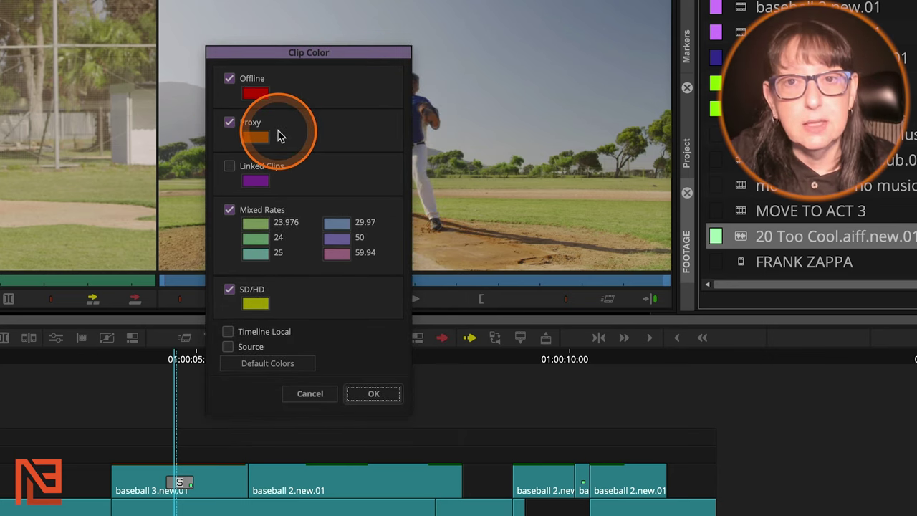
left_click(230, 122)
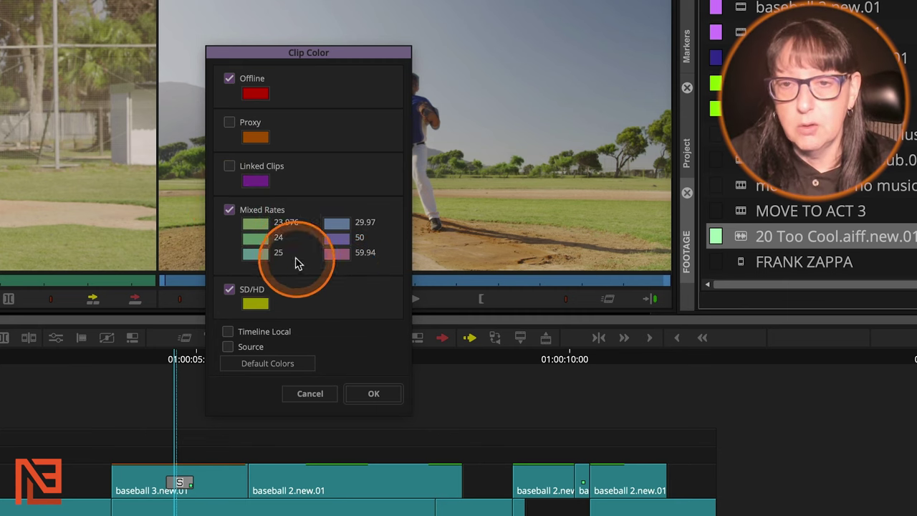
left_click(229, 211)
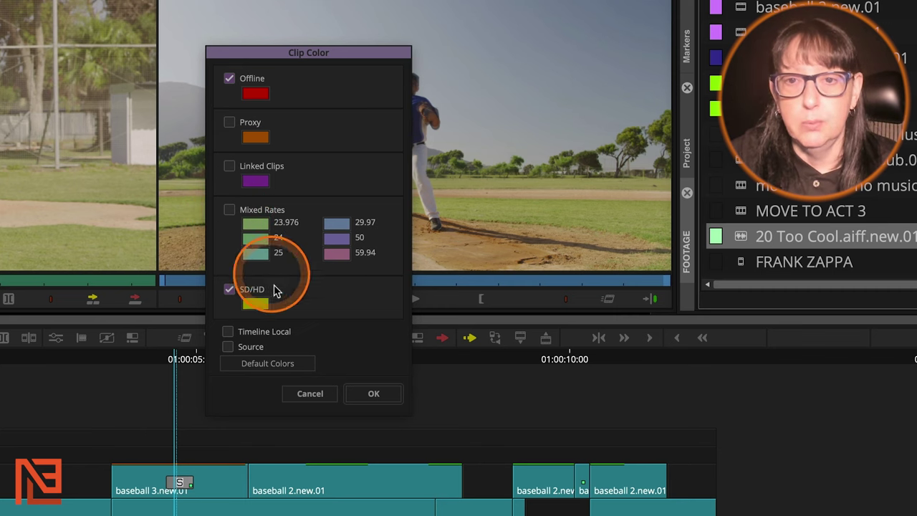
left_click(229, 289)
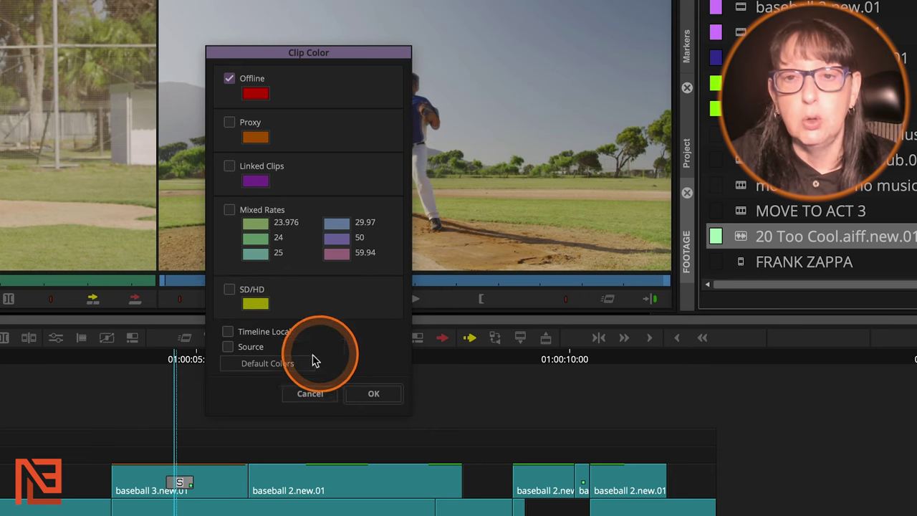
left_click(228, 350)
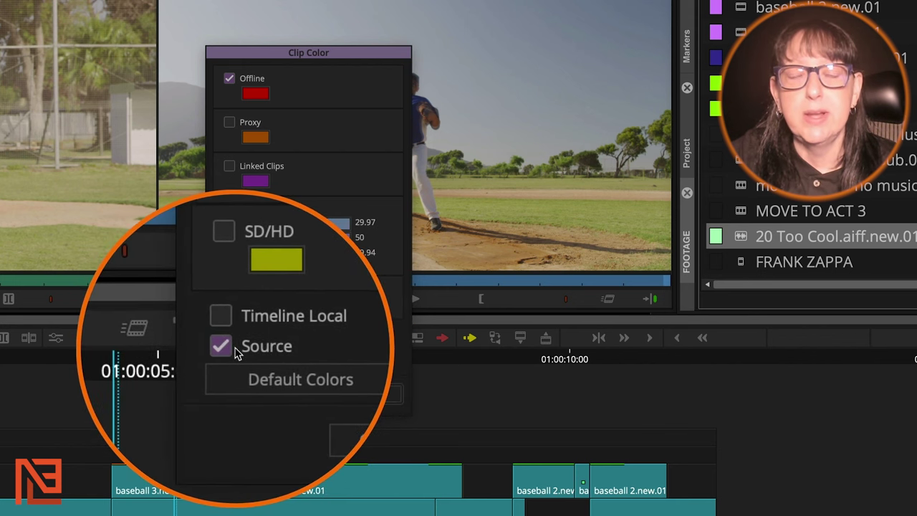
left_click(378, 396)
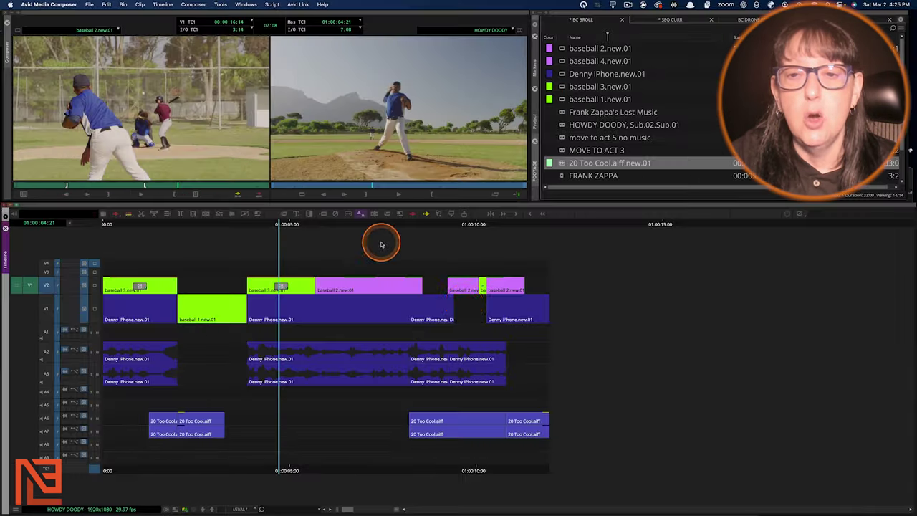
left_click(430, 350)
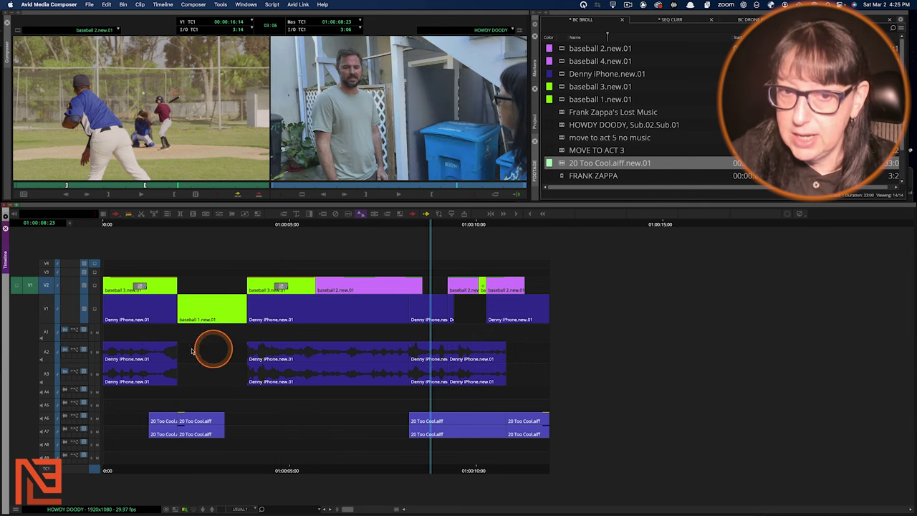
left_click(131, 362)
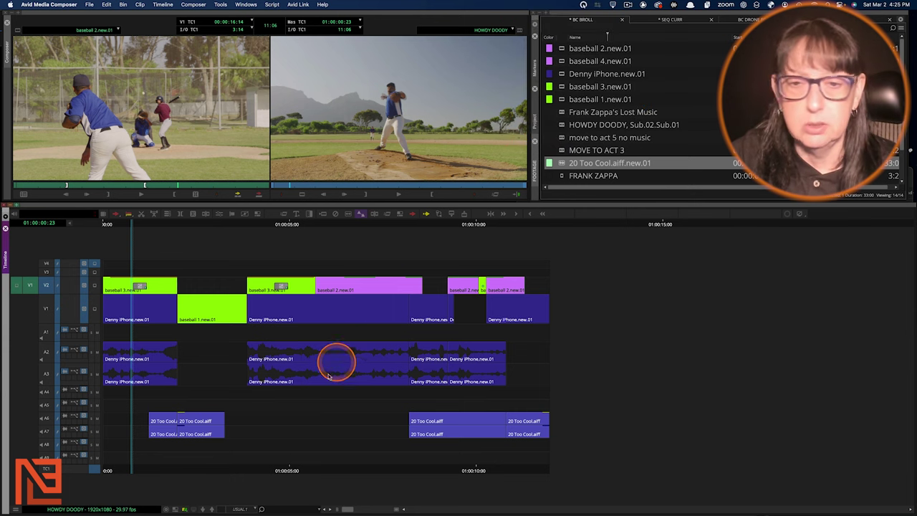
left_click(222, 315)
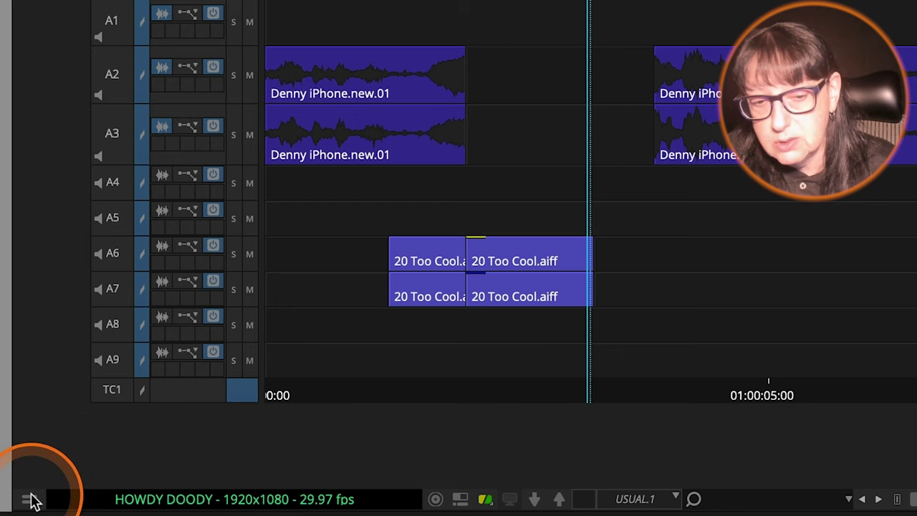
- Enable only video track V1 in the timeline, turning off track V2 as the target for track coloring
left_click(29, 499)
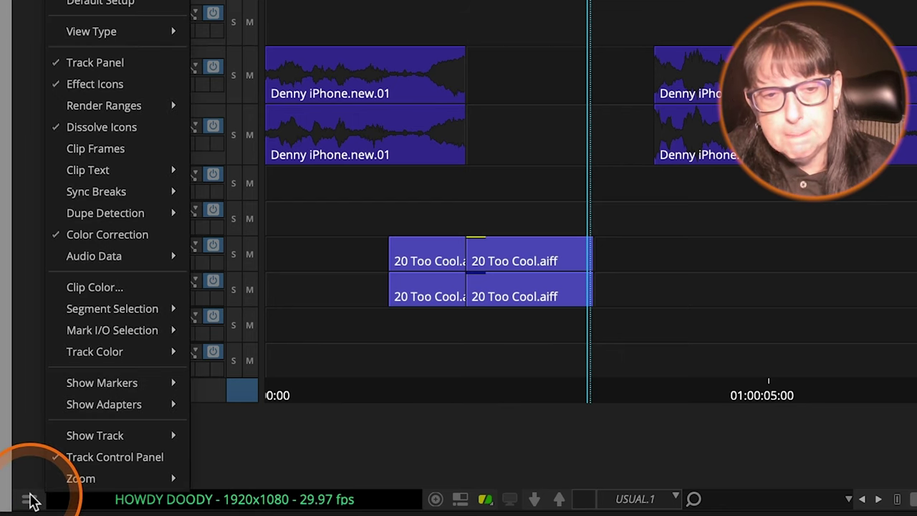
mouse_move(104, 361)
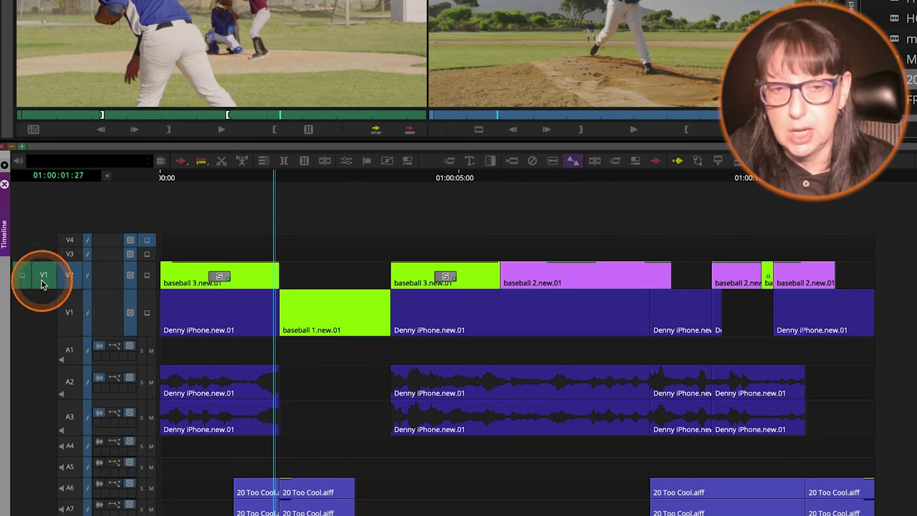
left_click(79, 281)
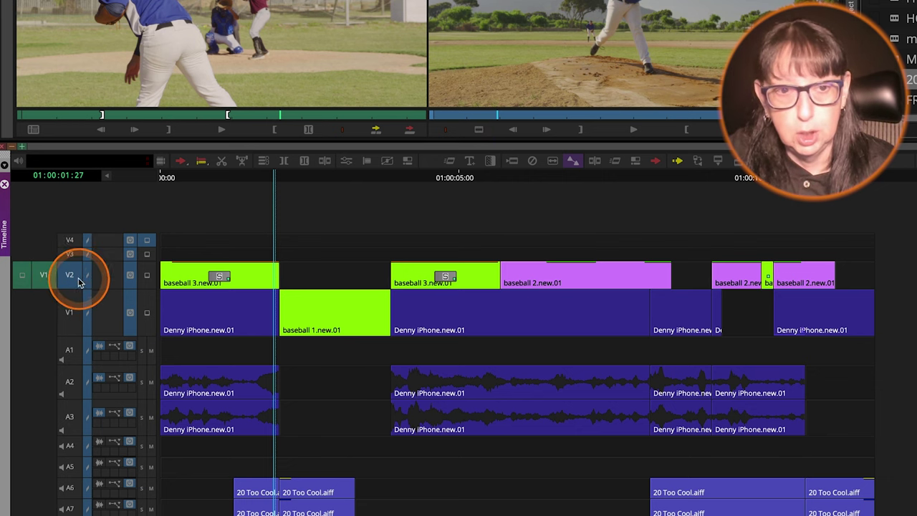
left_click(72, 330)
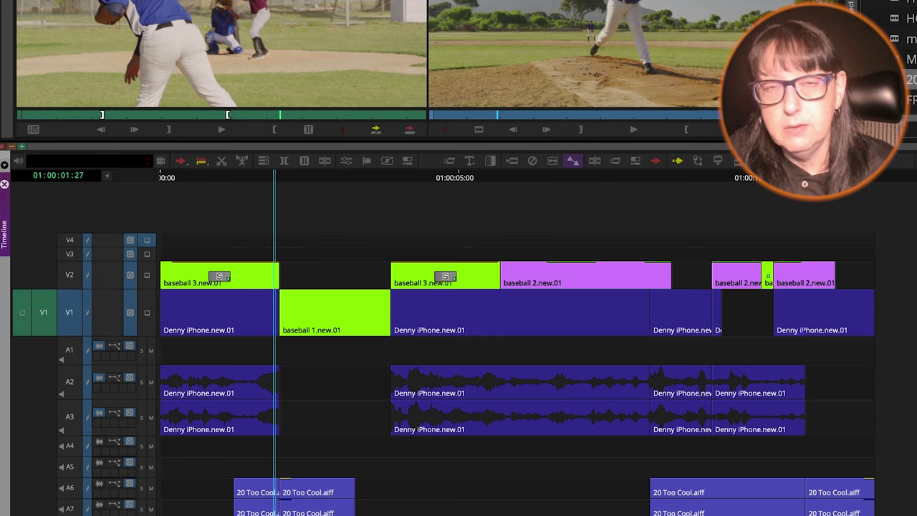
- Give track V1 a custom golden yellow track color, starting from Mocha, then brightening it and shifting its hue on the color wheel
left_click(21, 515)
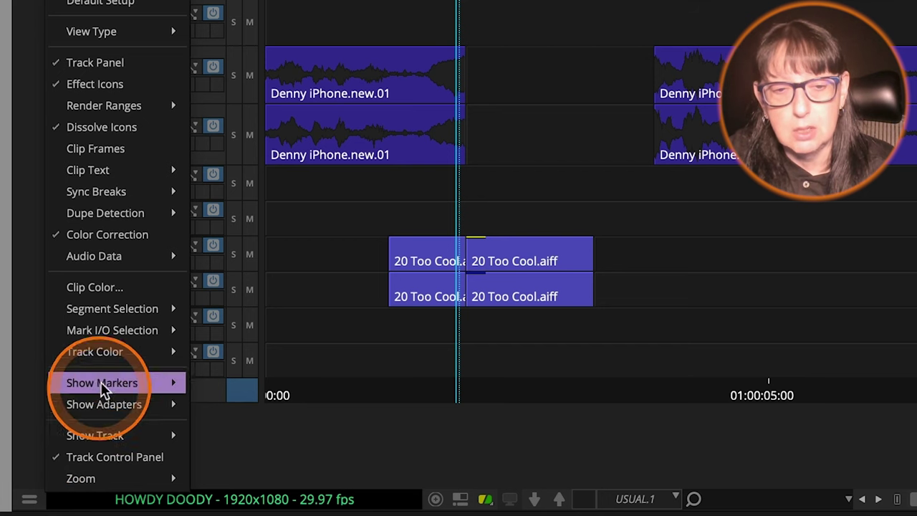
mouse_move(121, 360)
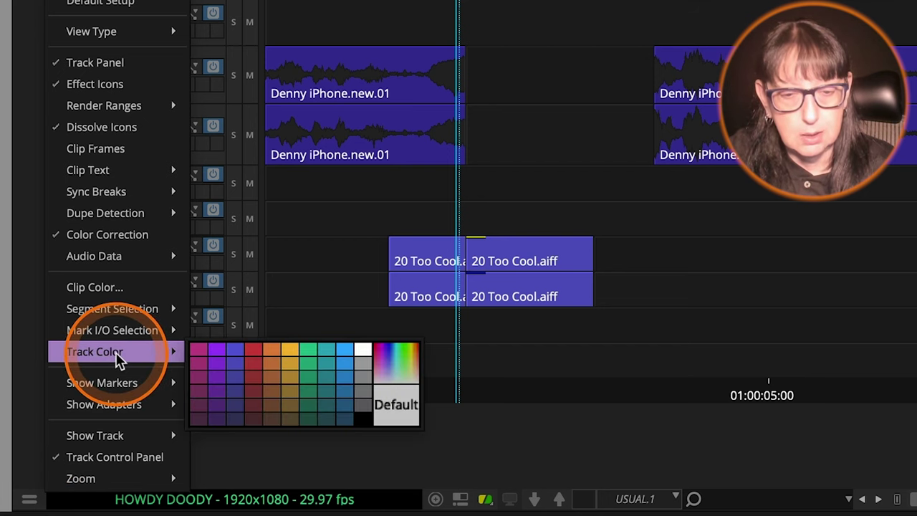
left_click(393, 371)
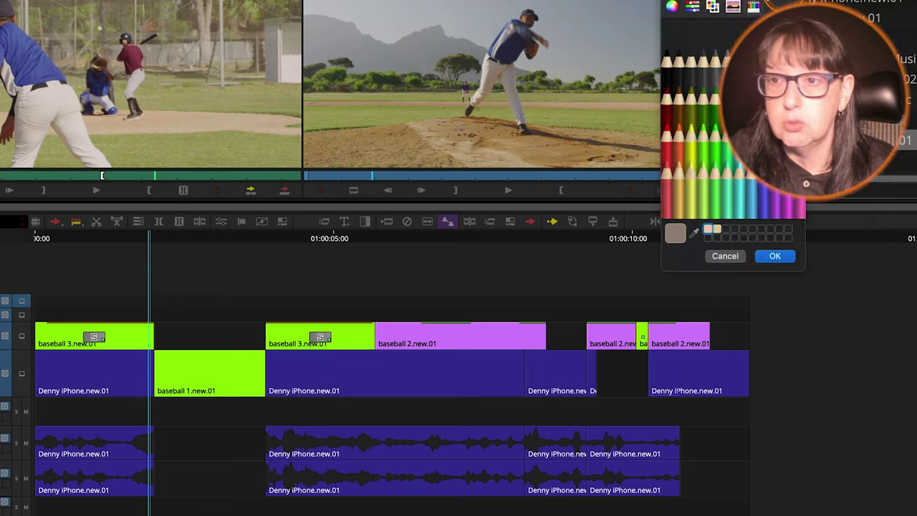
mouse_move(784, 5)
left_mouse_down()
mouse_move(466, 58)
mouse_move(417, 135)
left_mouse_up()
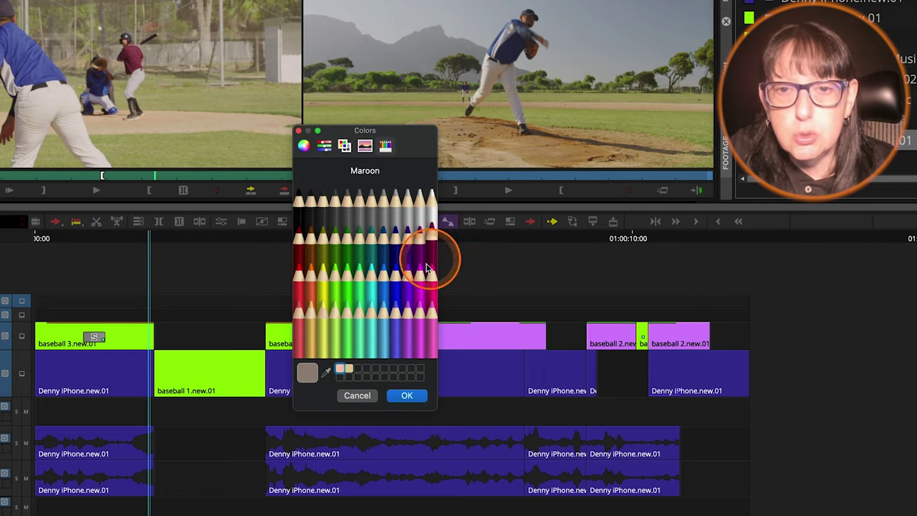
left_click(308, 233)
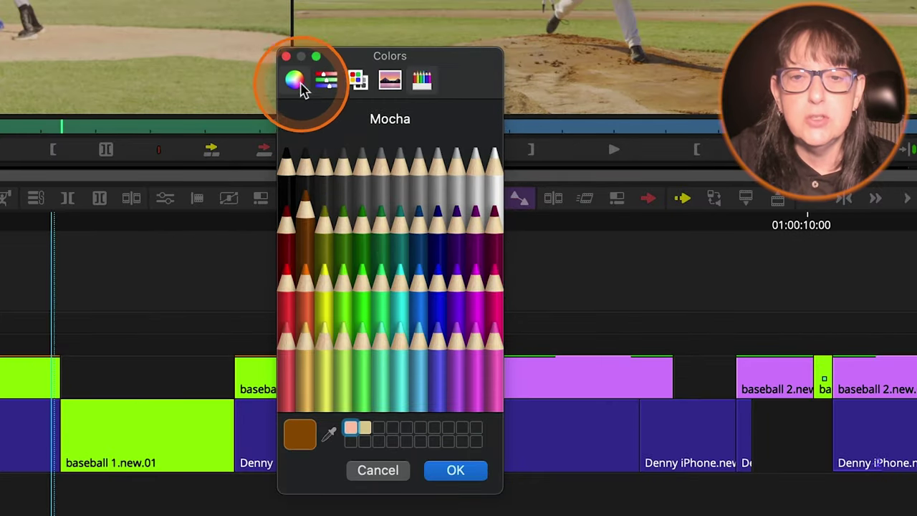
left_click(294, 81)
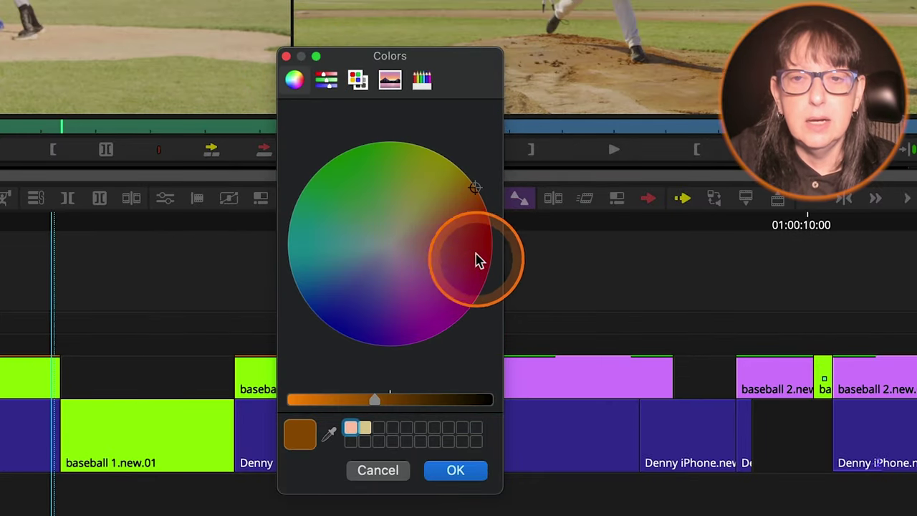
left_click_drag(374, 402, 341, 403)
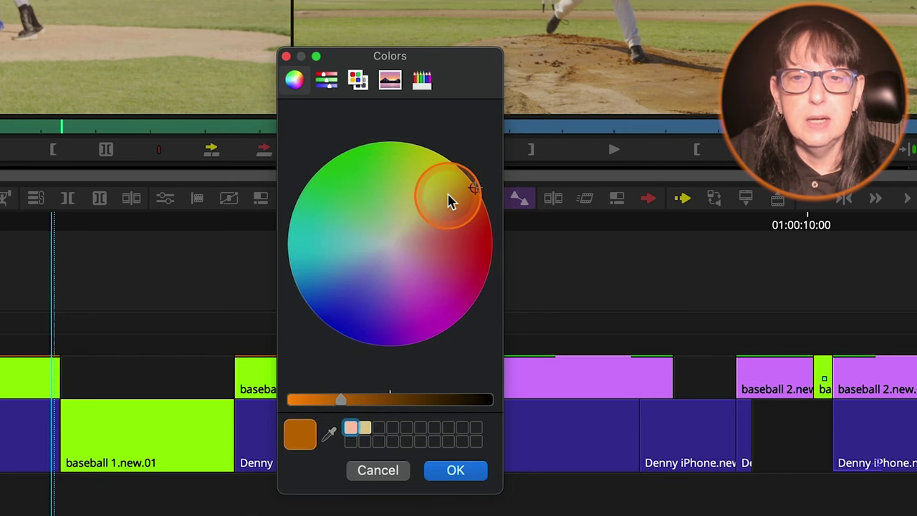
left_click_drag(472, 195, 445, 190)
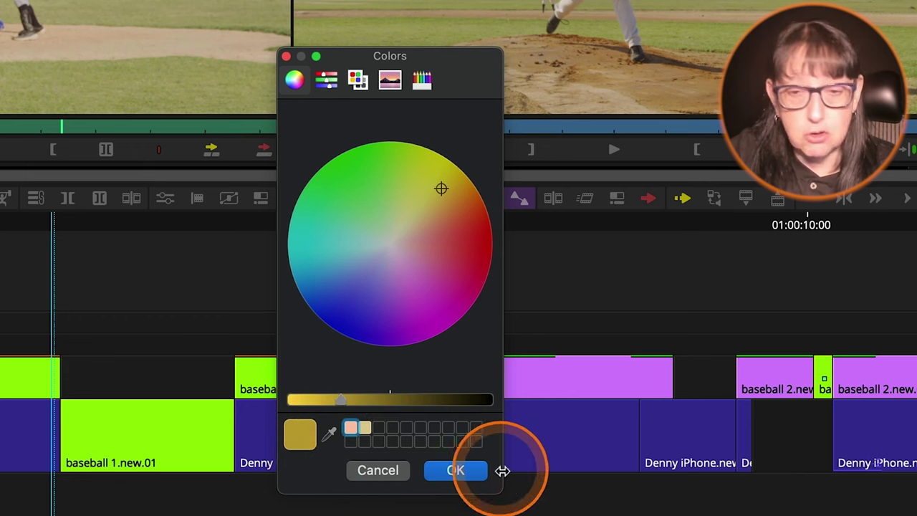
left_click(460, 473)
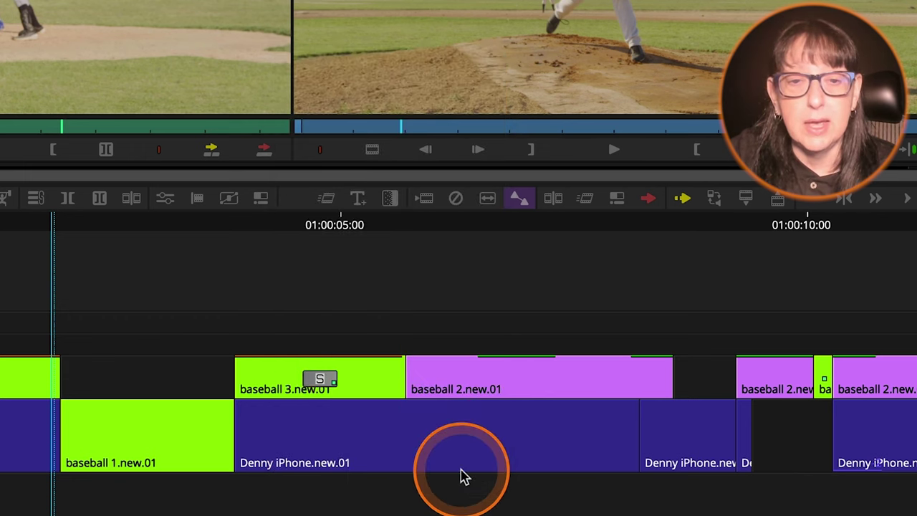
- In the timeline's Clip Color settings, turn off Source, toggle Timeline Local, and apply the changes
left_click(16, 508)
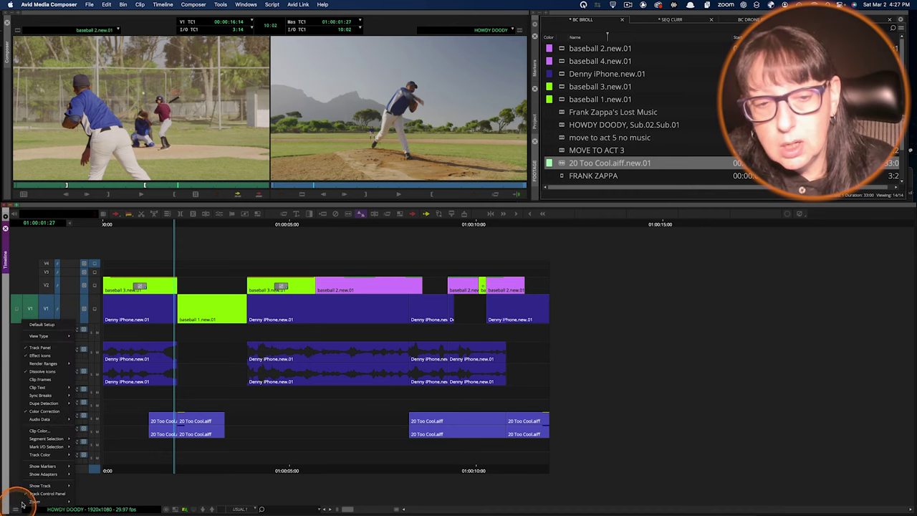
left_click(219, 317)
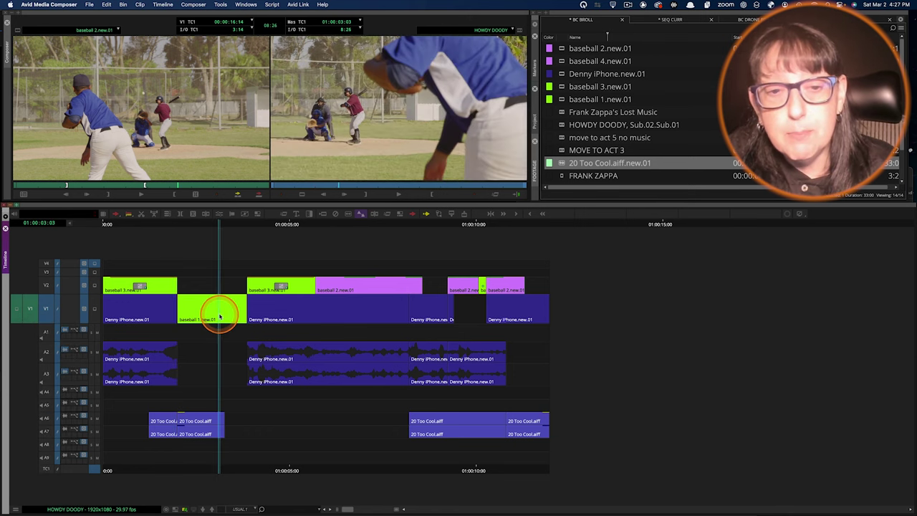
left_click(16, 508)
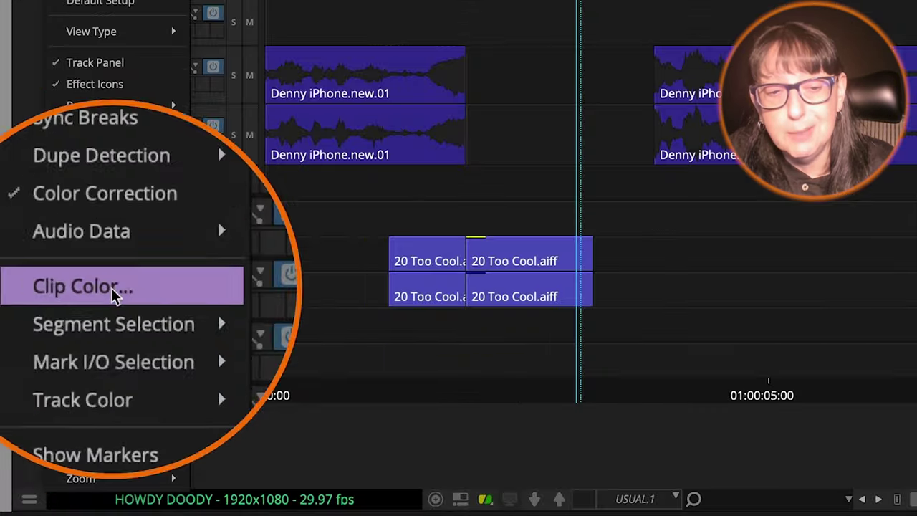
left_click(113, 293)
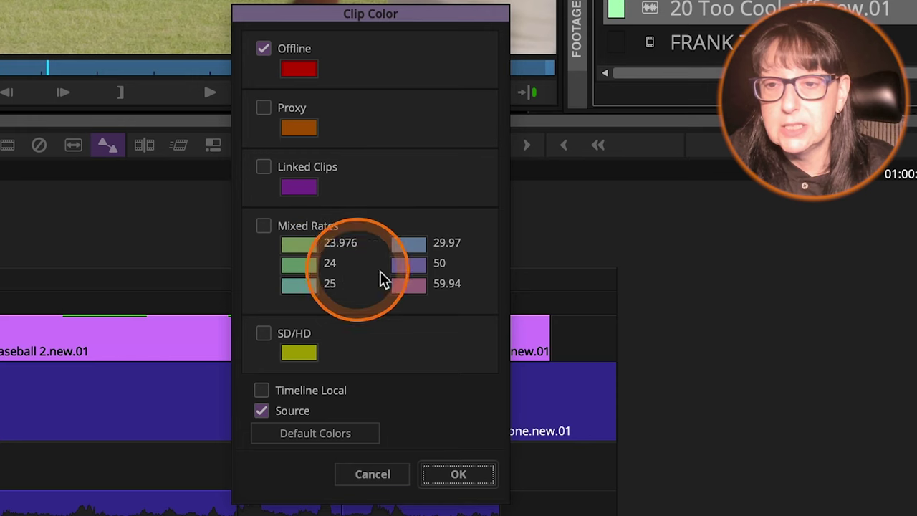
left_click(262, 411)
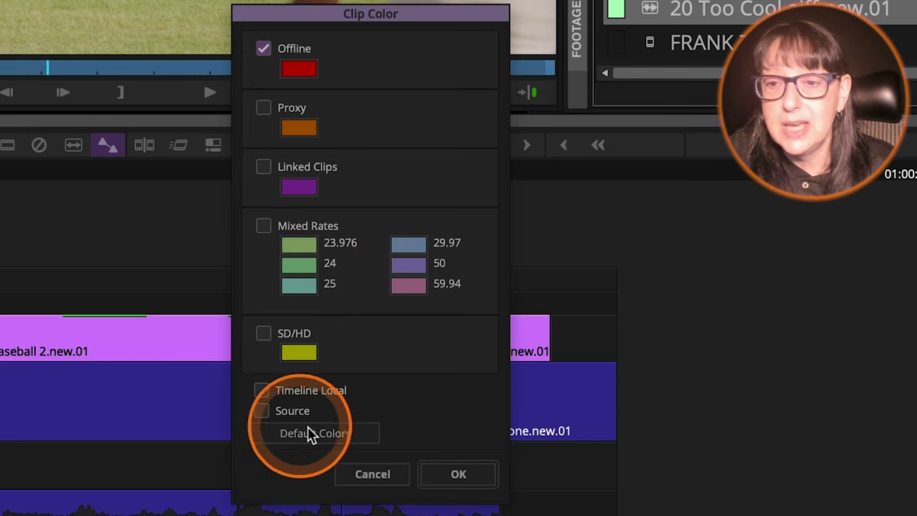
left_click(262, 391)
left_click(469, 475)
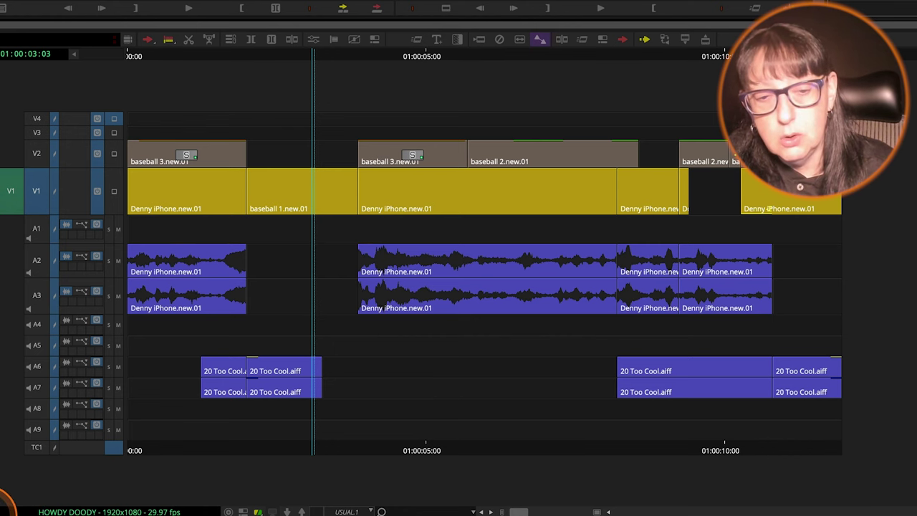
- Set the track color of V1 to the dark brown palette swatch and position the playhead within the baseball 1.new.01 clip
left_click(4, 503)
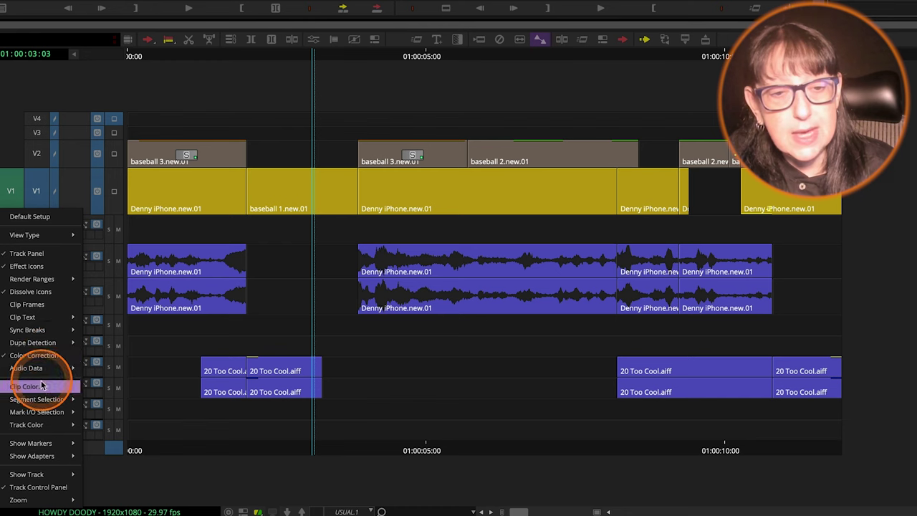
mouse_move(46, 426)
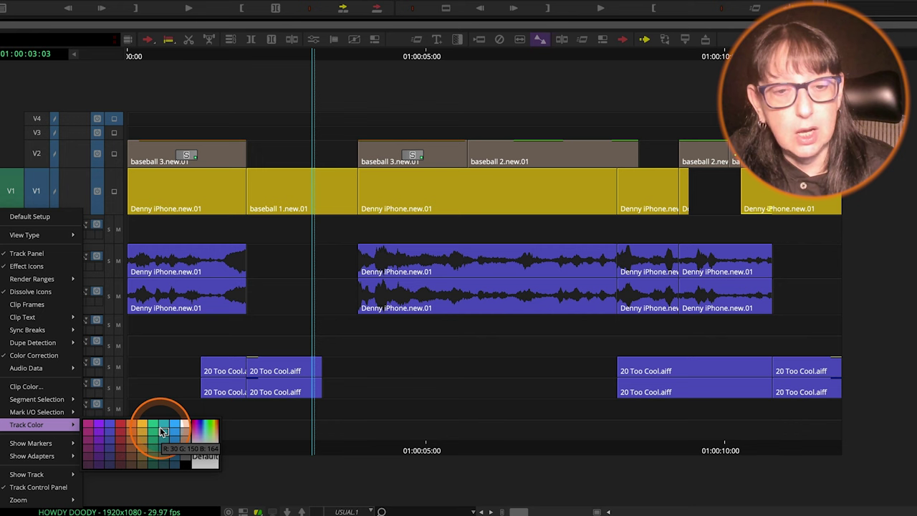
left_click(129, 462)
left_click(258, 207)
key("h")
key("h")
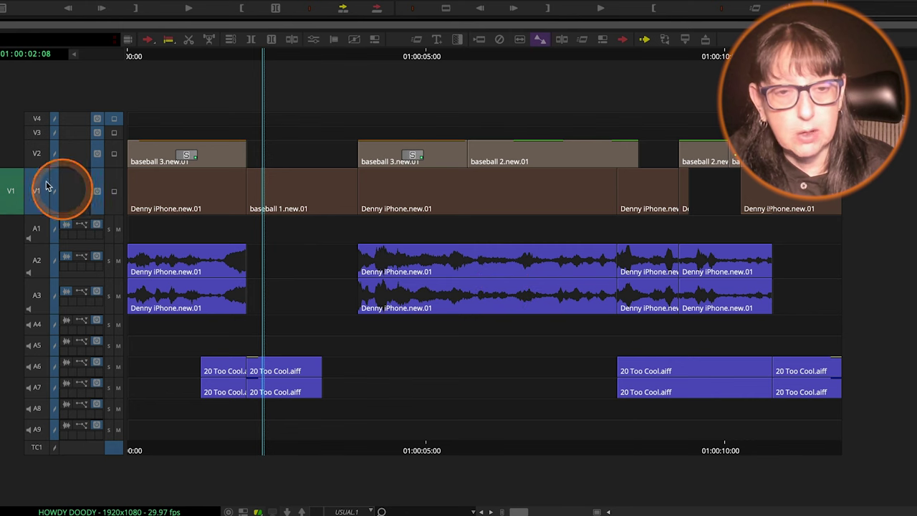
- Enable only video track V2 and give it a custom light yellow track color from the color pencils
left_click(36, 152)
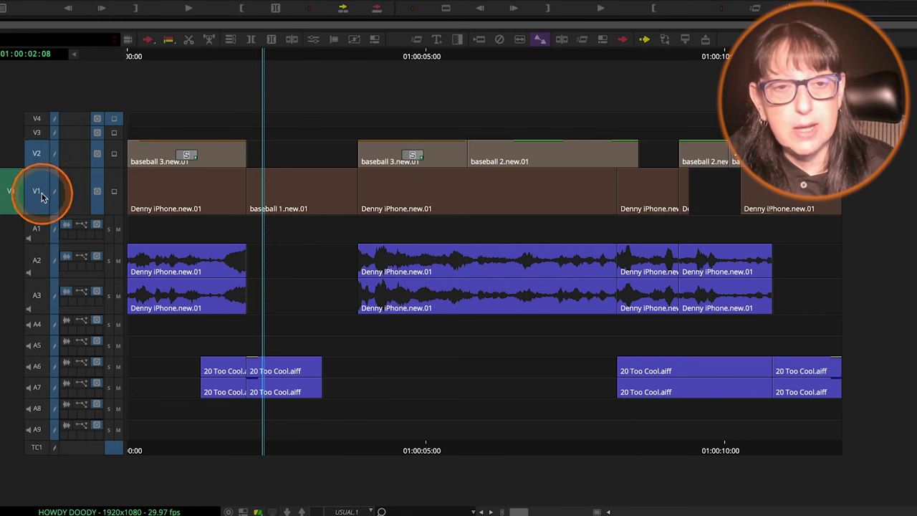
left_click(41, 197)
left_click(6, 507)
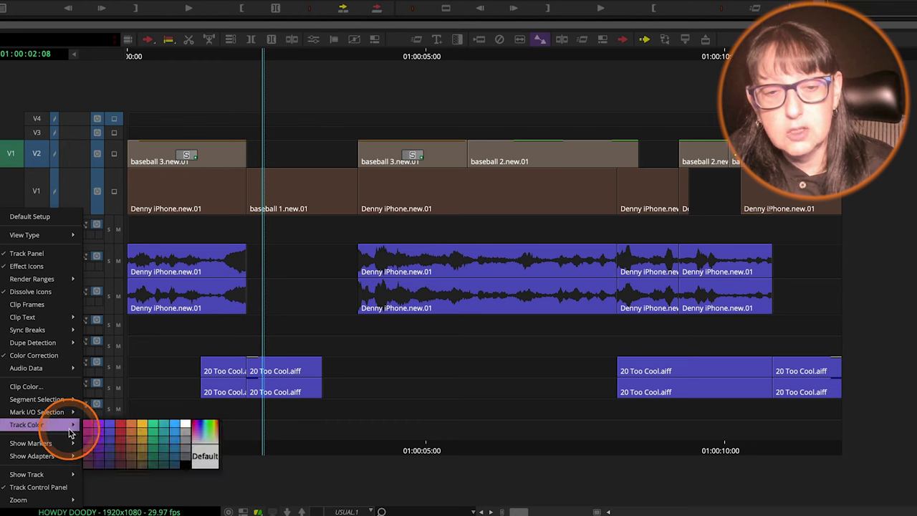
left_click(209, 429)
left_click(433, 164)
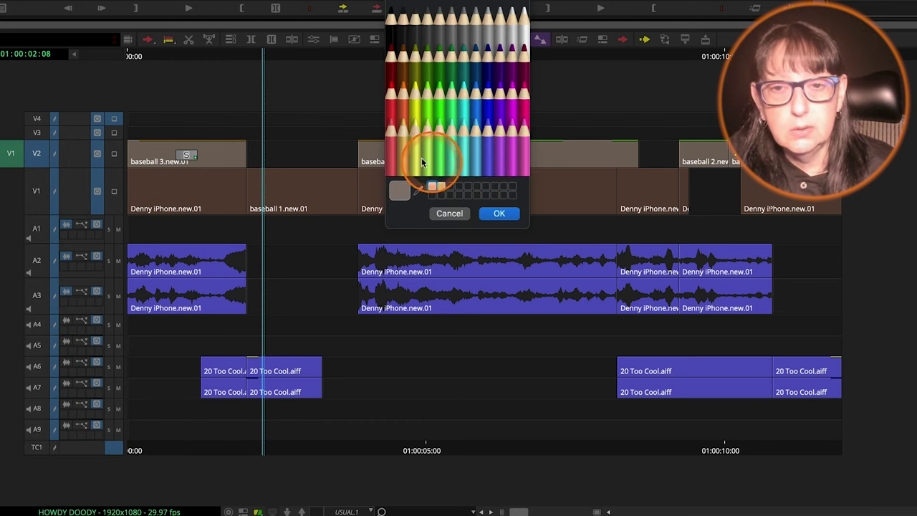
left_click(411, 127)
left_click(499, 213)
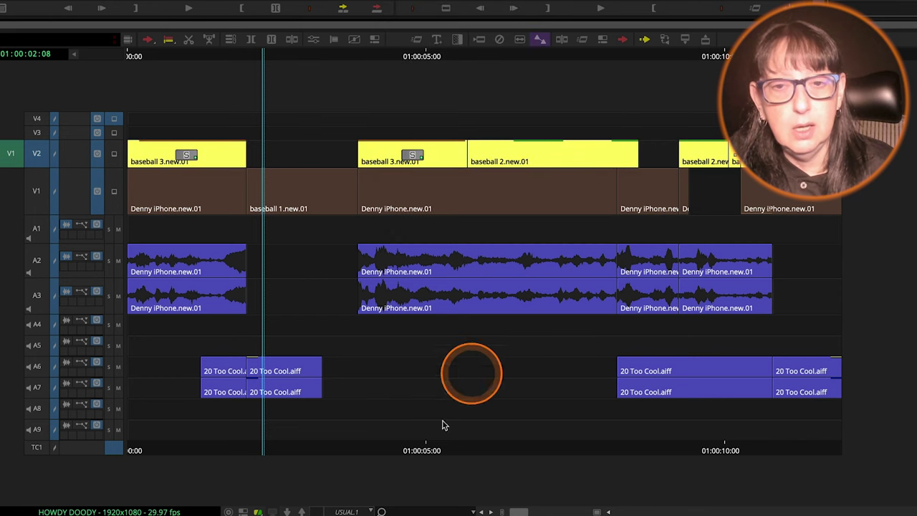
- Disable track V2, enable audio tracks A2 and A3, and set their track color to the bright green palette swatch
left_click(62, 226)
left_click(41, 231)
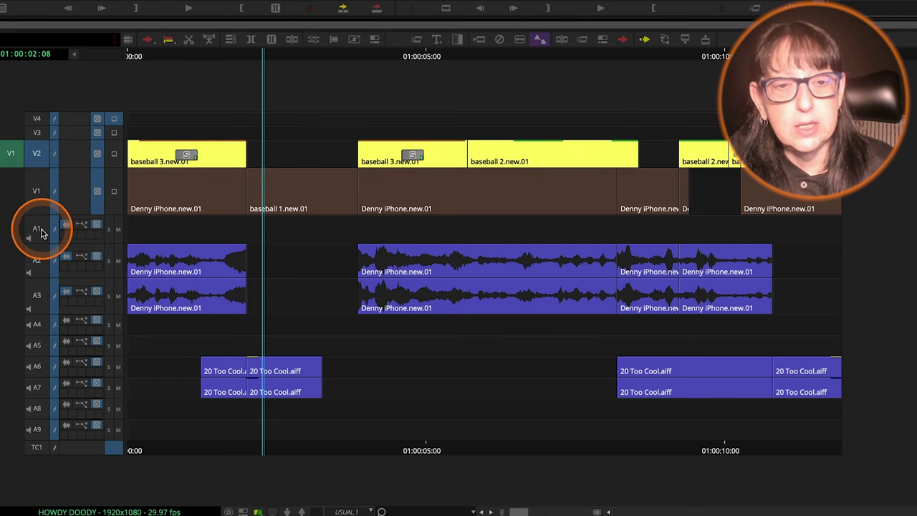
left_click(36, 258)
left_click(37, 155)
left_click(57, 252)
left_click(44, 290)
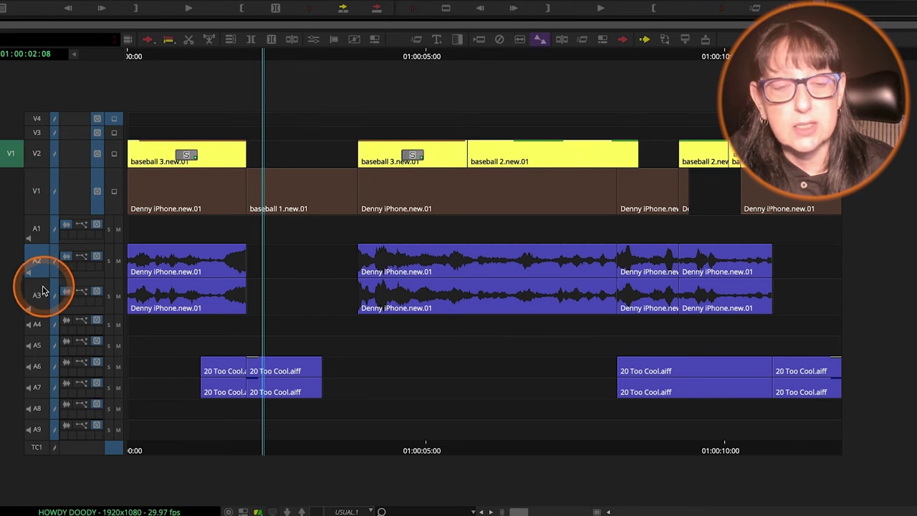
left_click(10, 496)
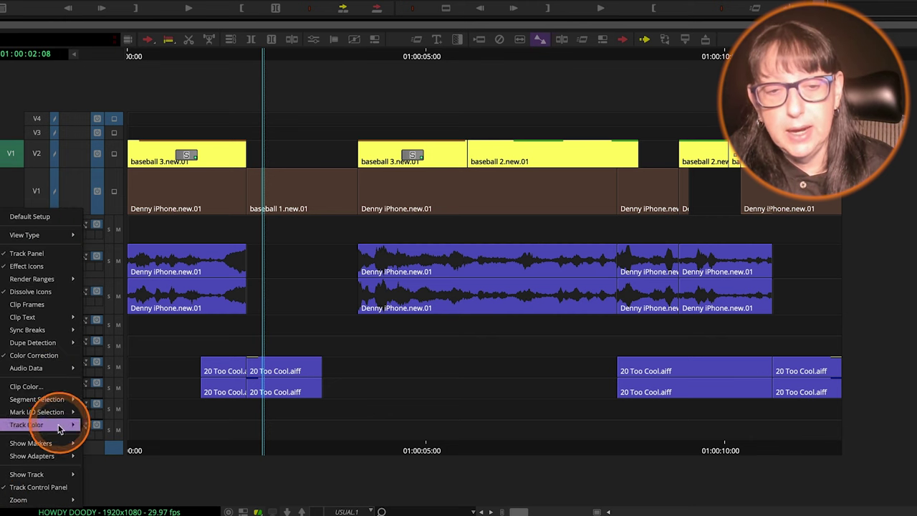
left_click(60, 425)
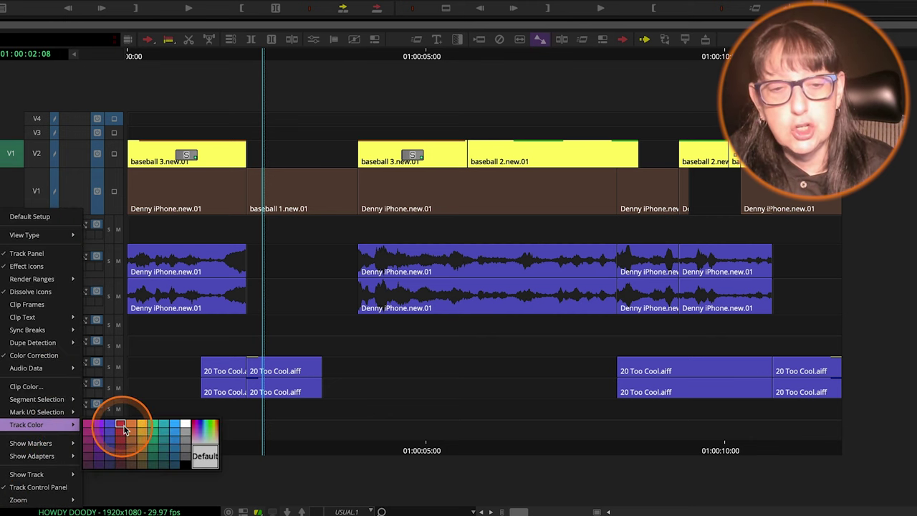
left_click(153, 428)
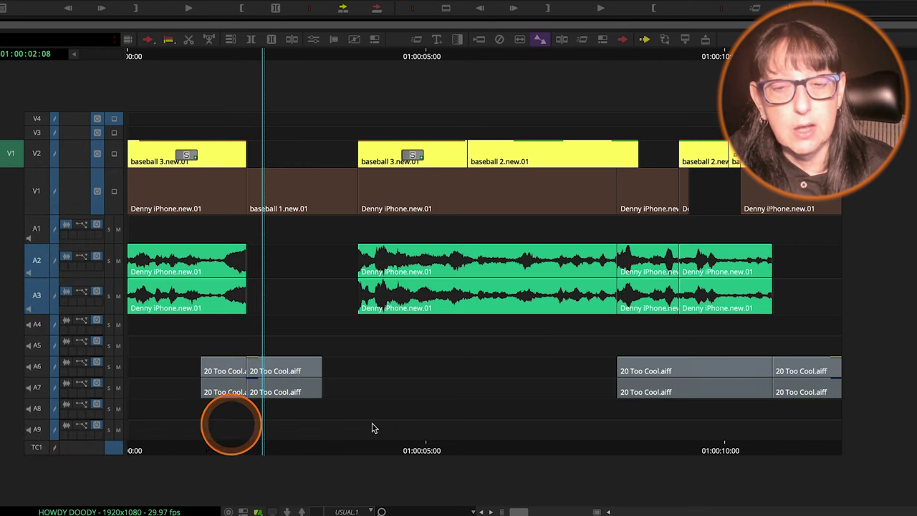
- Scrub to 01:00:08:08, enable only audio tracks A6 and A7, and set their track color to the bright indigo blue swatch
left_click(358, 283)
left_click_drag(367, 284, 621, 287)
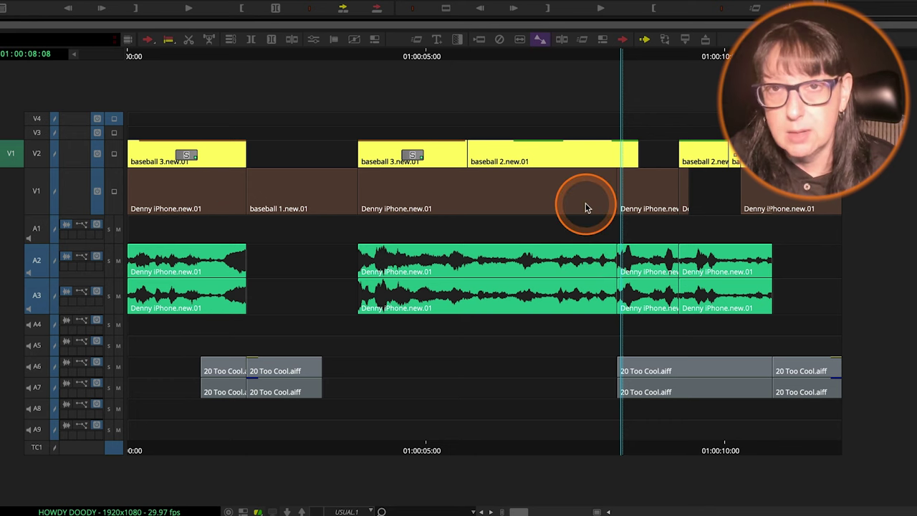
key("ctrl+[")
key("ctrl+]")
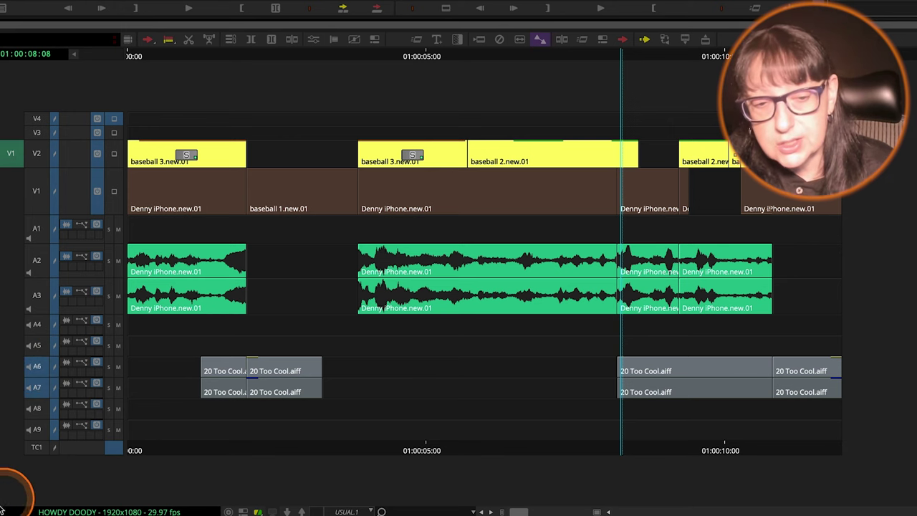
left_click(4, 503)
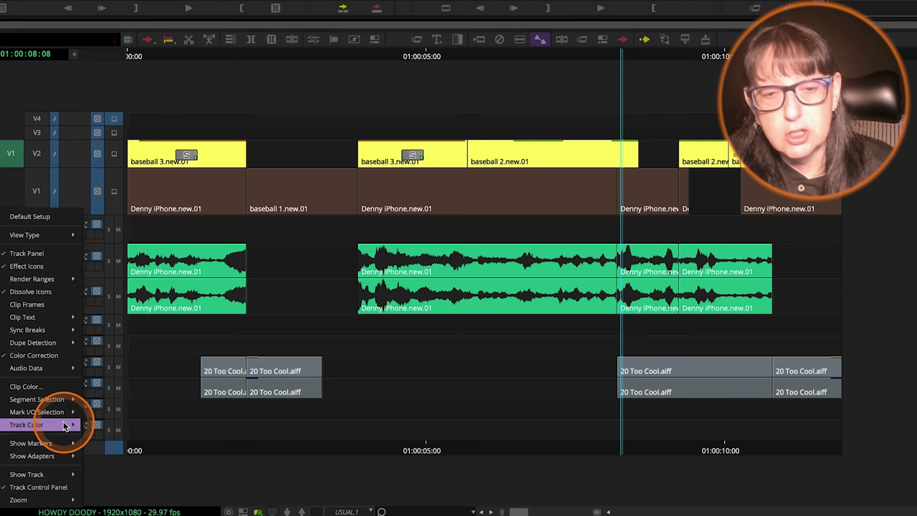
mouse_move(64, 425)
left_click(109, 427)
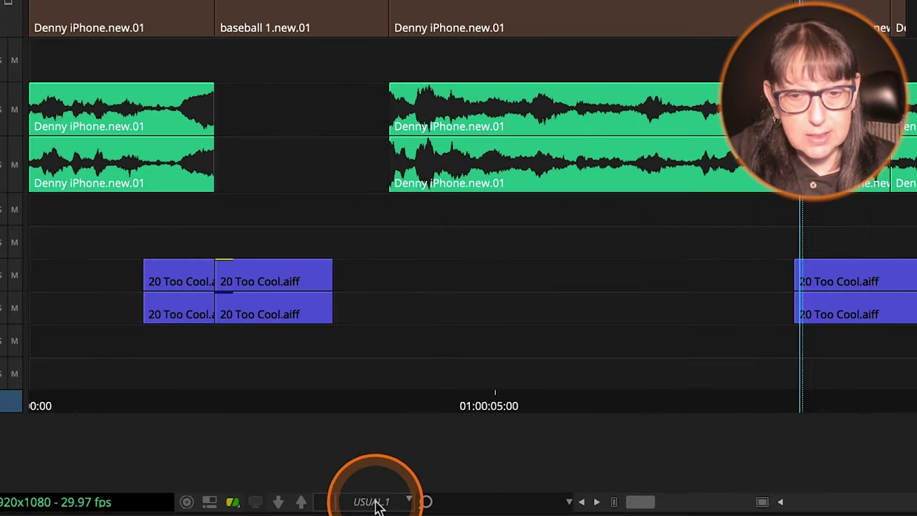
- Save the current timeline view, with its track colors, as a new view named TRACK COLOR
left_click(412, 499)
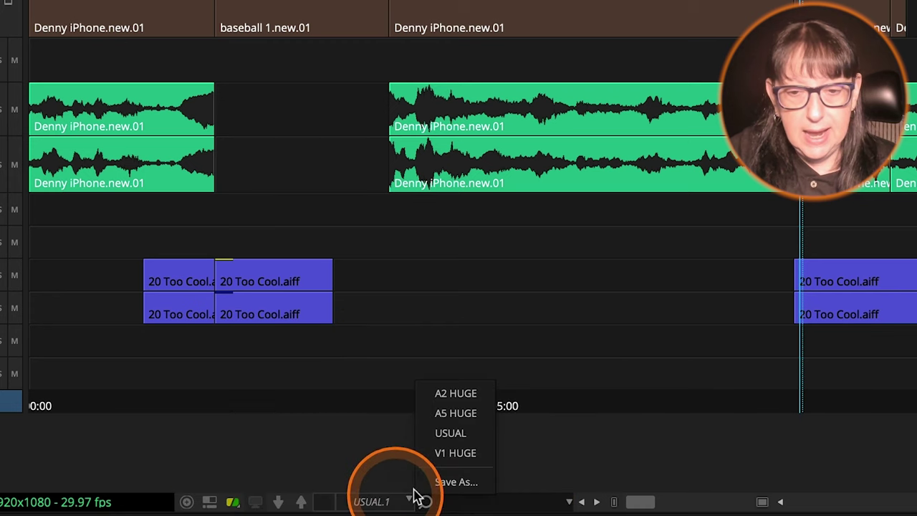
left_click(462, 480)
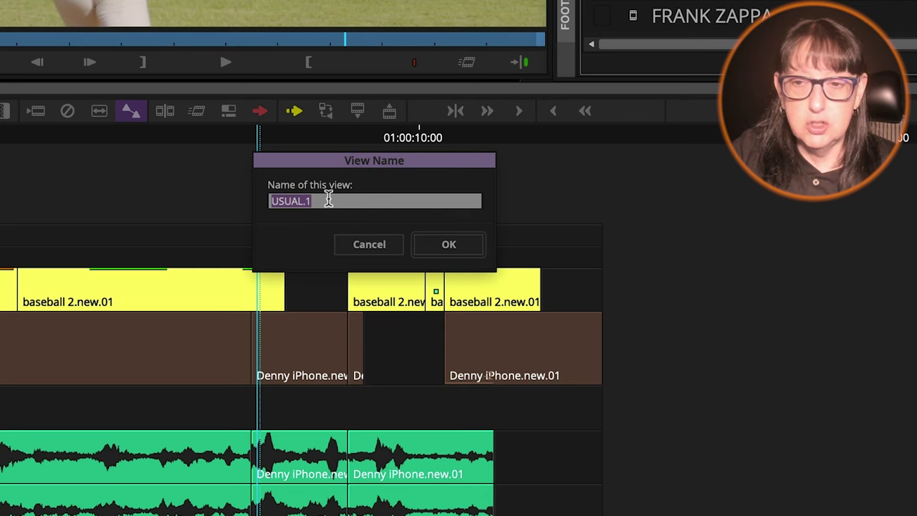
type("T")
left_click(328, 199)
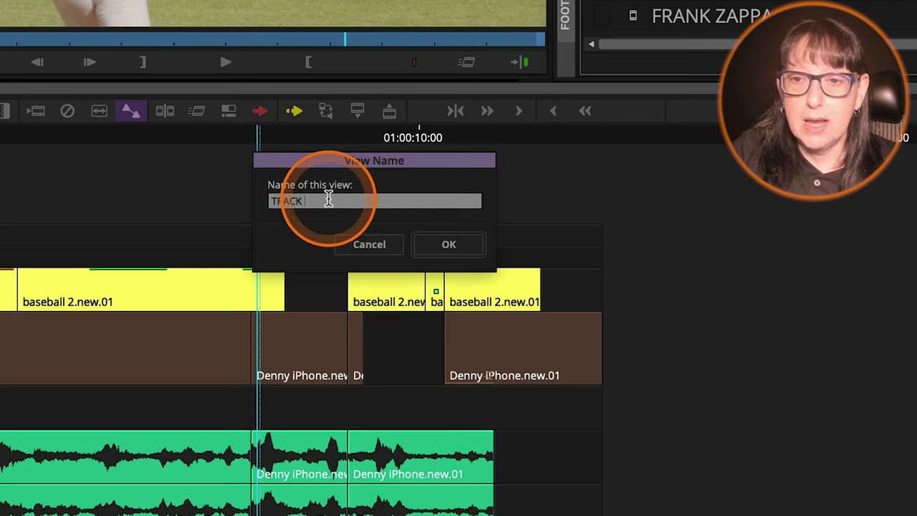
type("RACK COLOR")
left_click(433, 249)
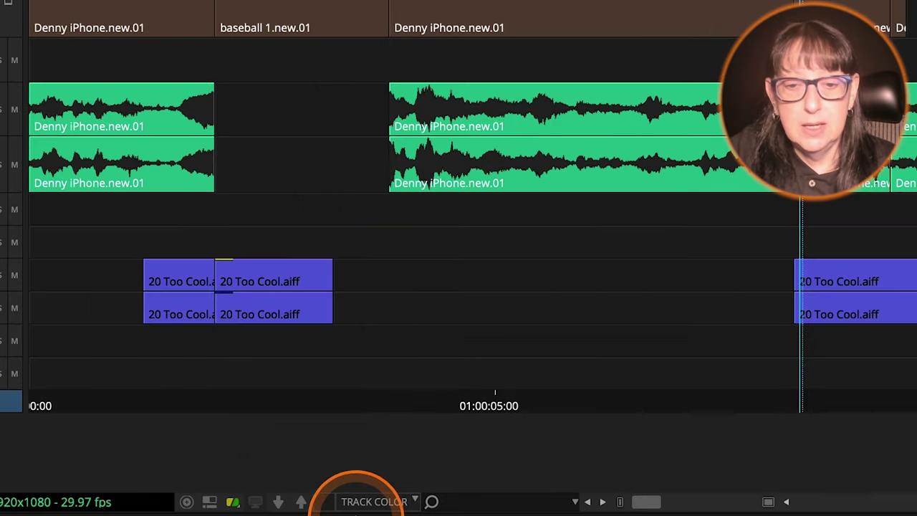
- Compare the saved timeline views by loading USUAL and A2 HUGE, ending on TRACK COLOR
left_click(389, 502)
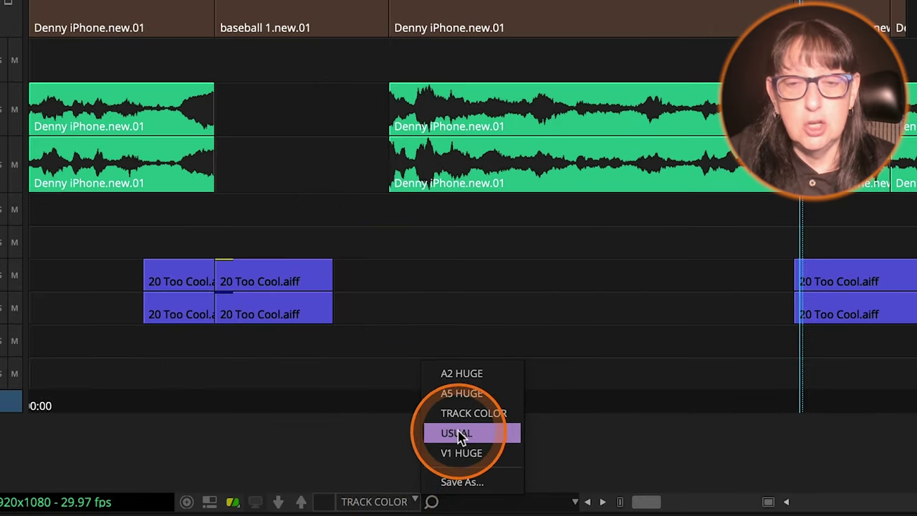
left_click(462, 431)
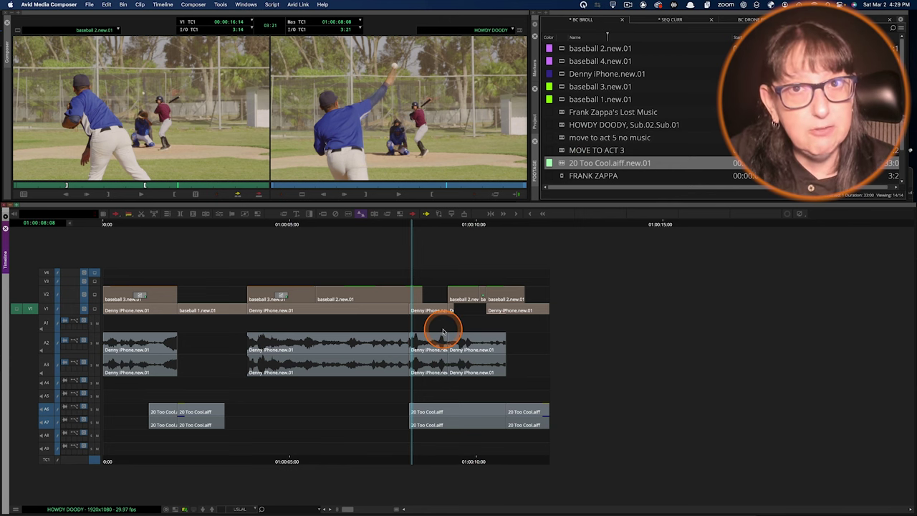
left_click(243, 507)
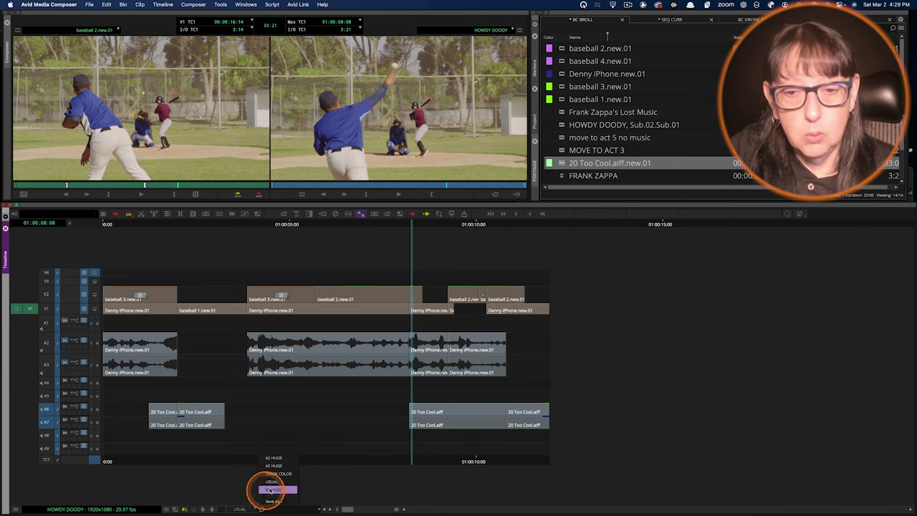
left_click(274, 457)
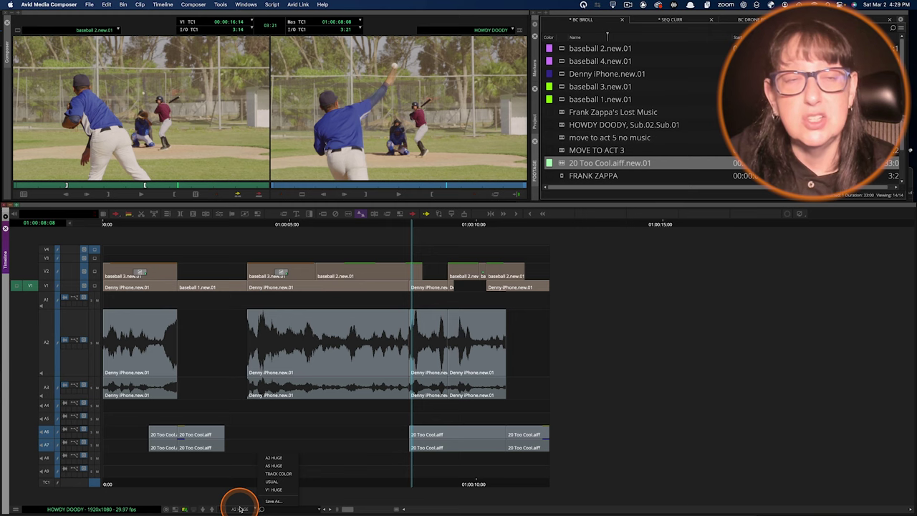
left_click(275, 473)
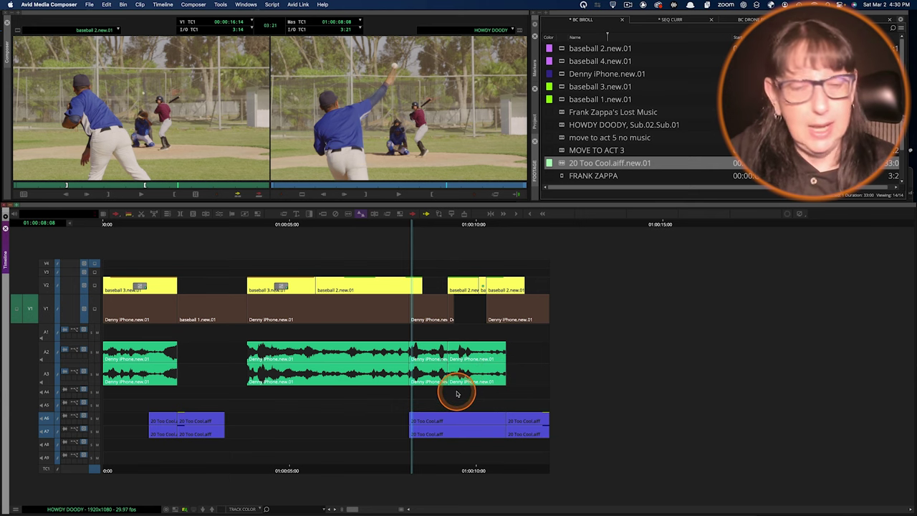
left_click(393, 397)
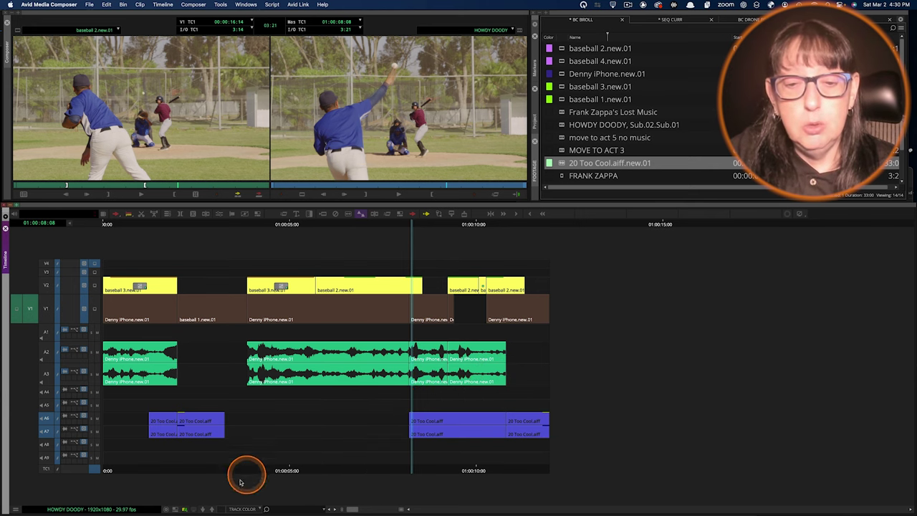
left_click(244, 510)
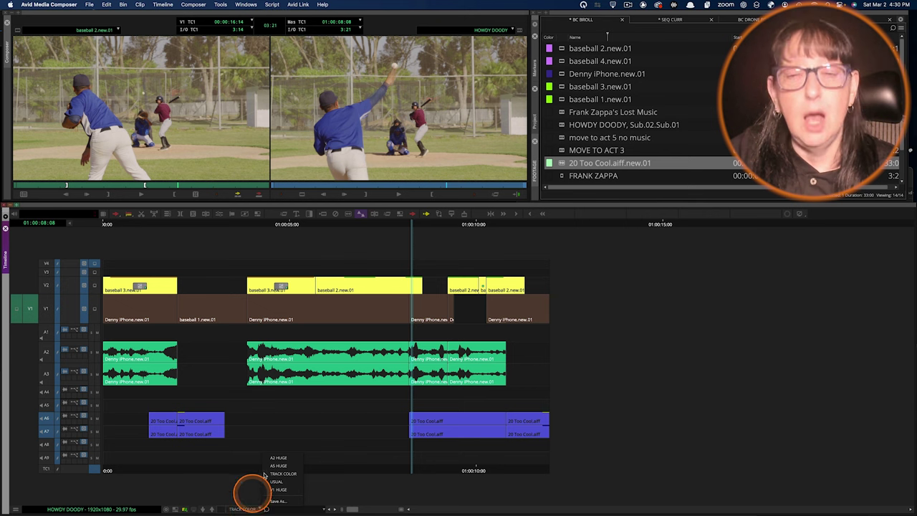
left_click(365, 331)
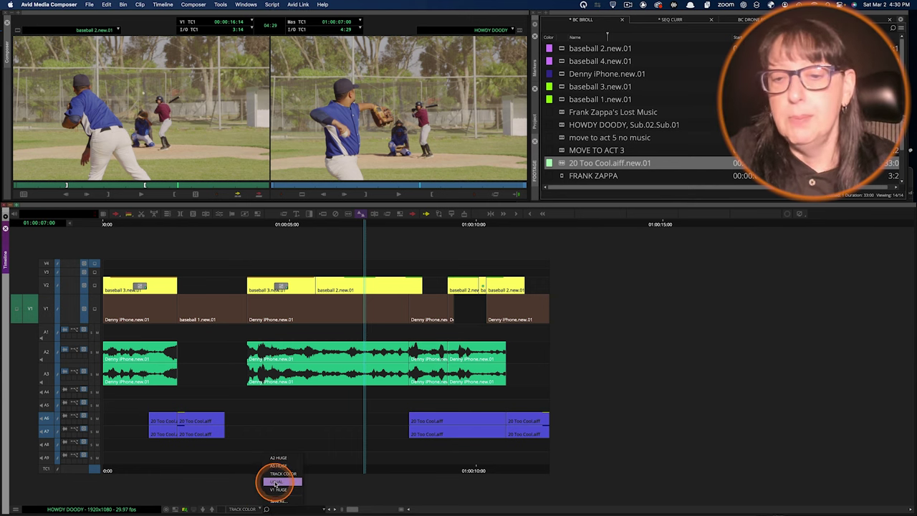
left_click(246, 446)
left_click(366, 301)
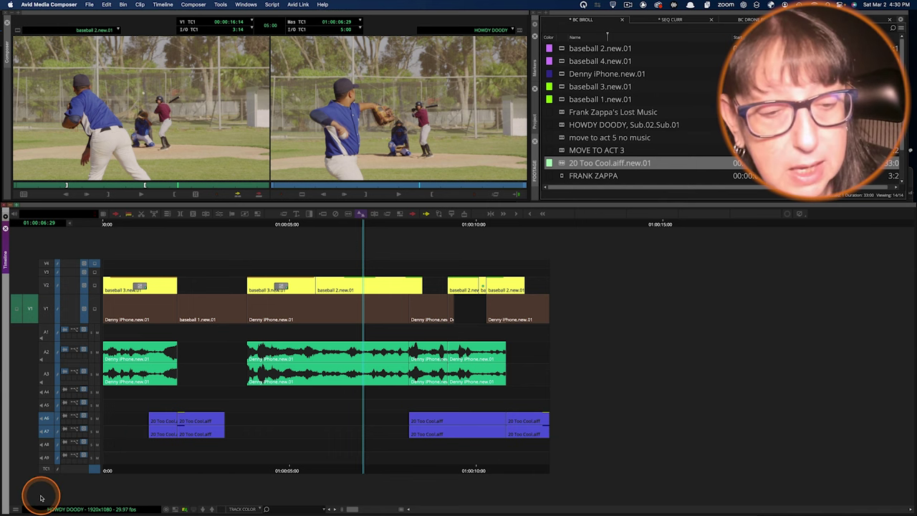
left_click(15, 509)
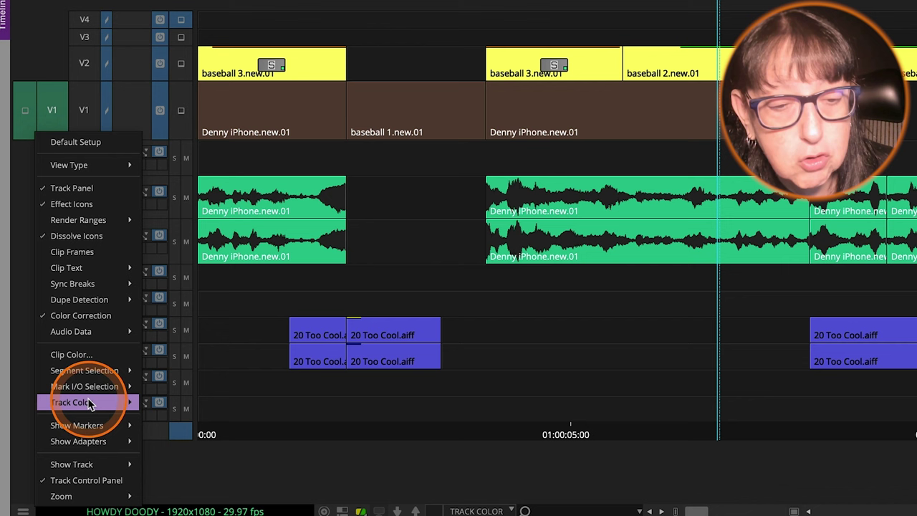
mouse_move(49, 456)
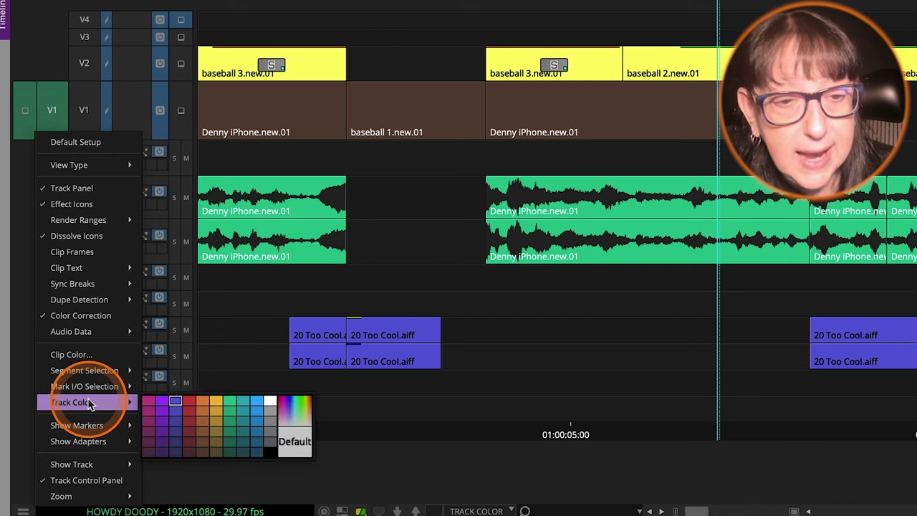
left_click(463, 351)
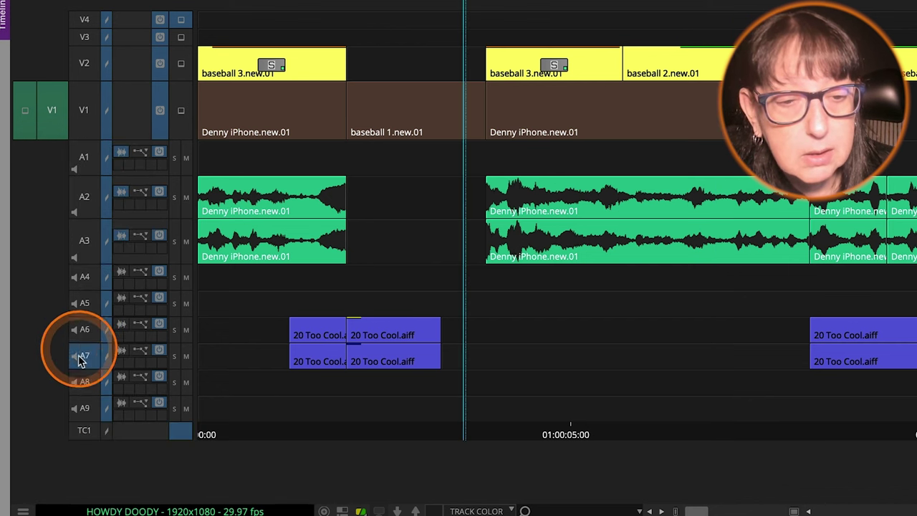
- Enable only video track V1 and set its track color to the bright orange-yellow palette swatch
left_click(84, 109)
left_click(24, 510)
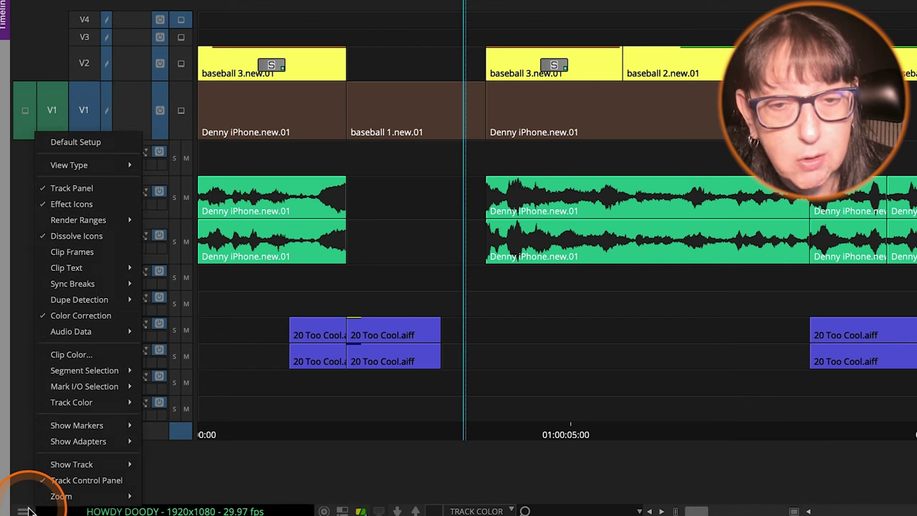
mouse_move(129, 467)
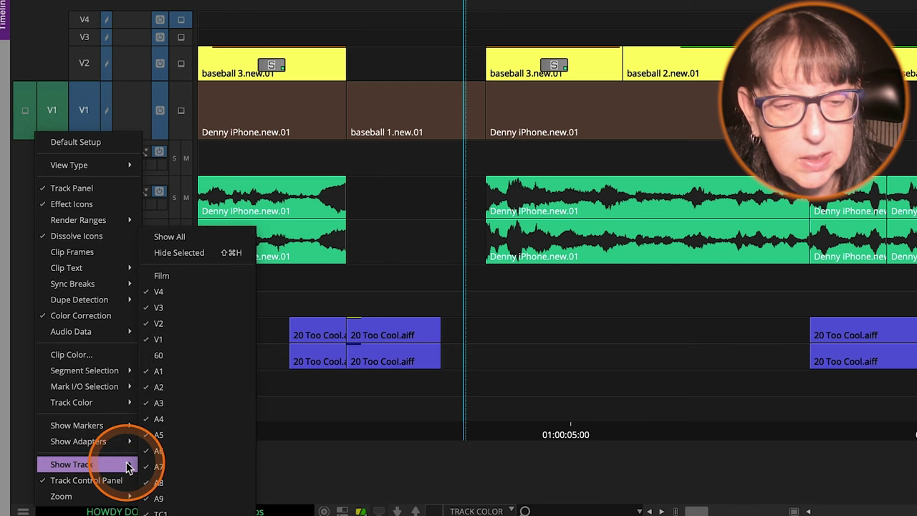
mouse_move(129, 401)
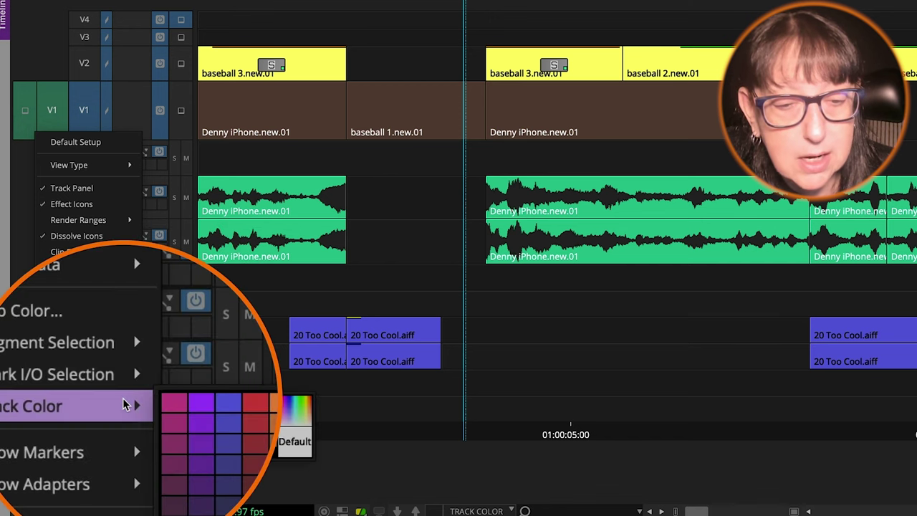
left_click(217, 406)
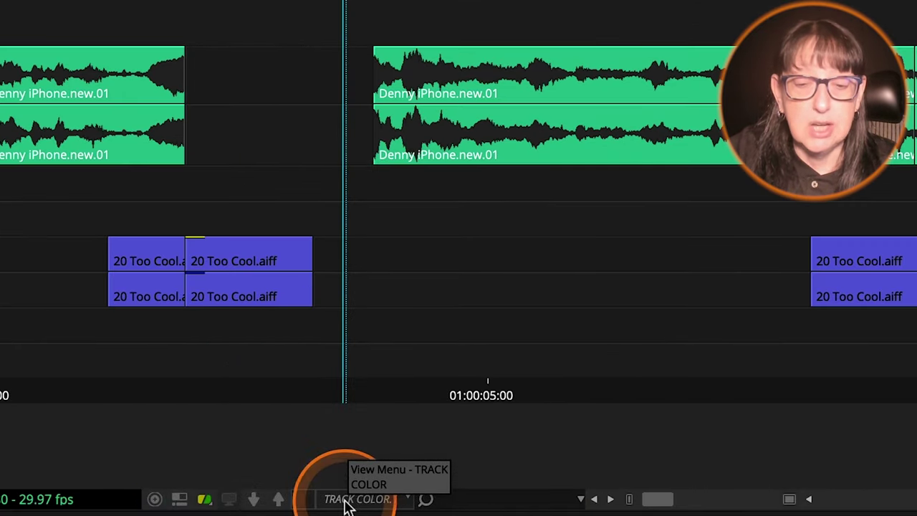
- Save the modified timeline view under the name TRACK COLOR, replacing the existing view
left_click(359, 501)
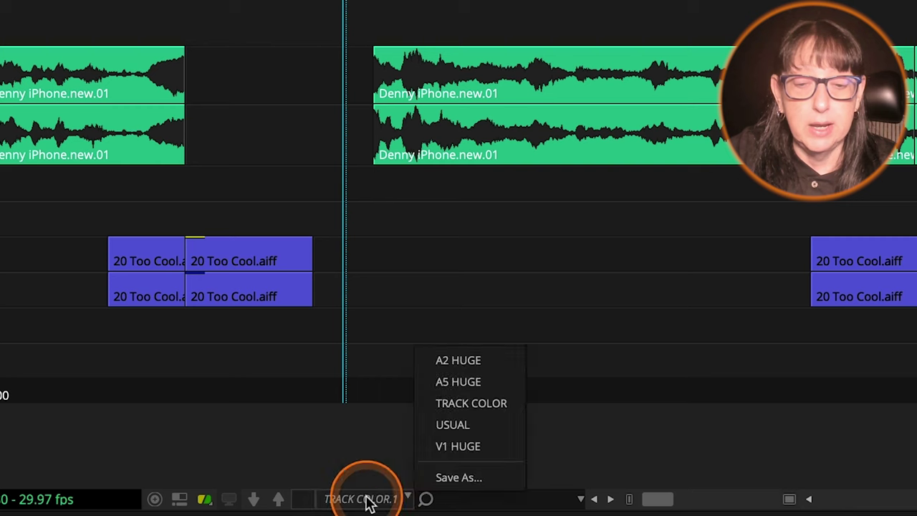
left_click(432, 486)
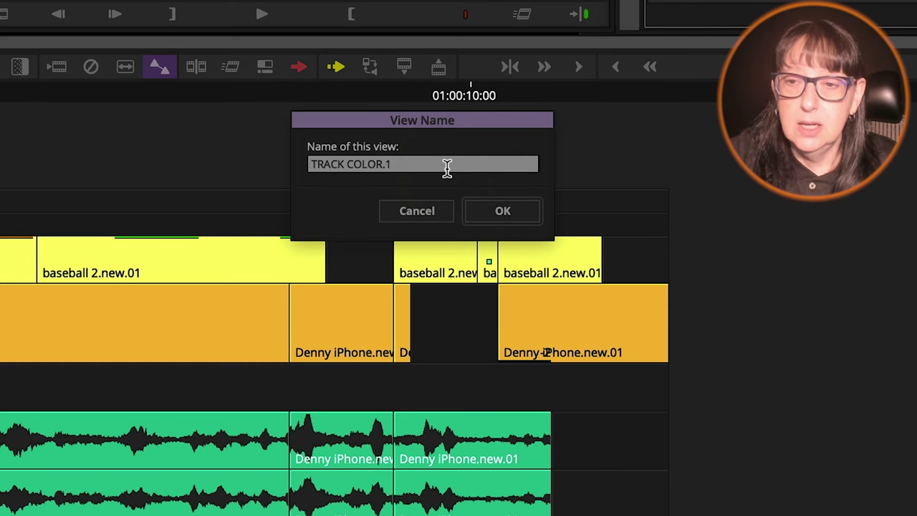
key("BackSpace")
left_click(446, 167)
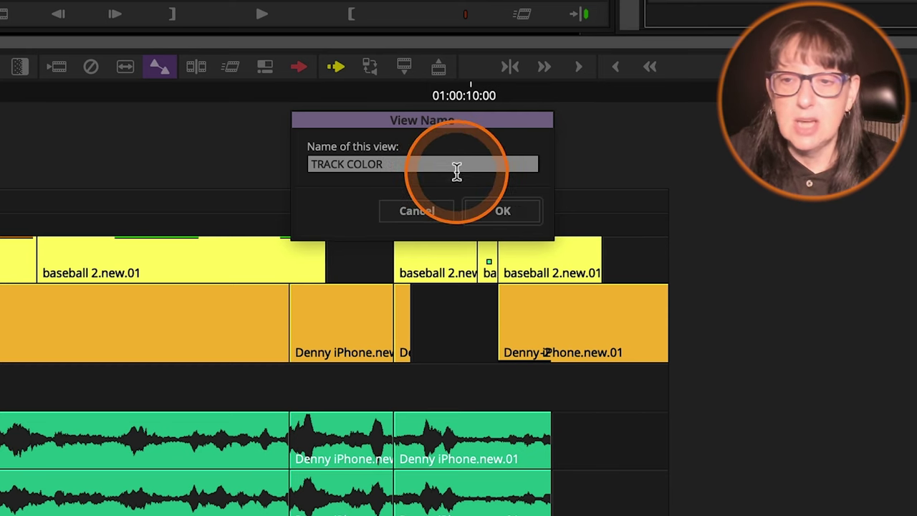
left_click(515, 211)
left_click(486, 215)
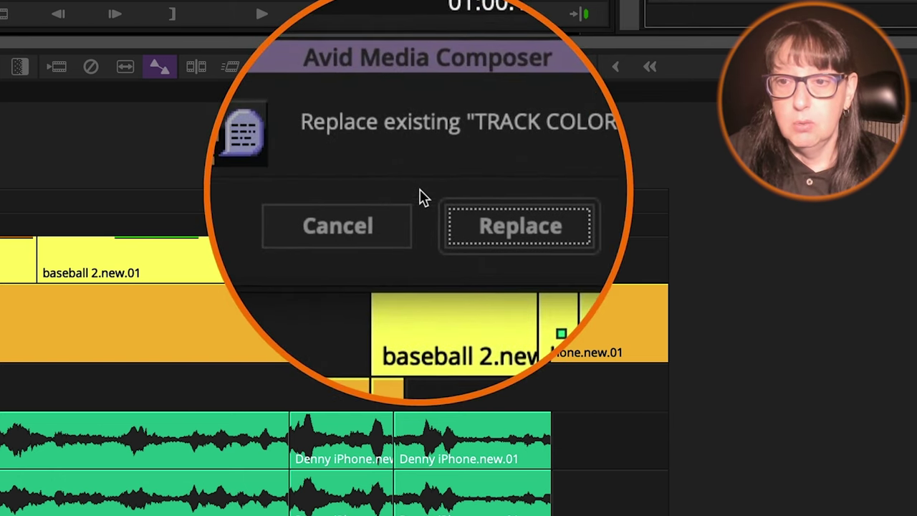
left_click(464, 207)
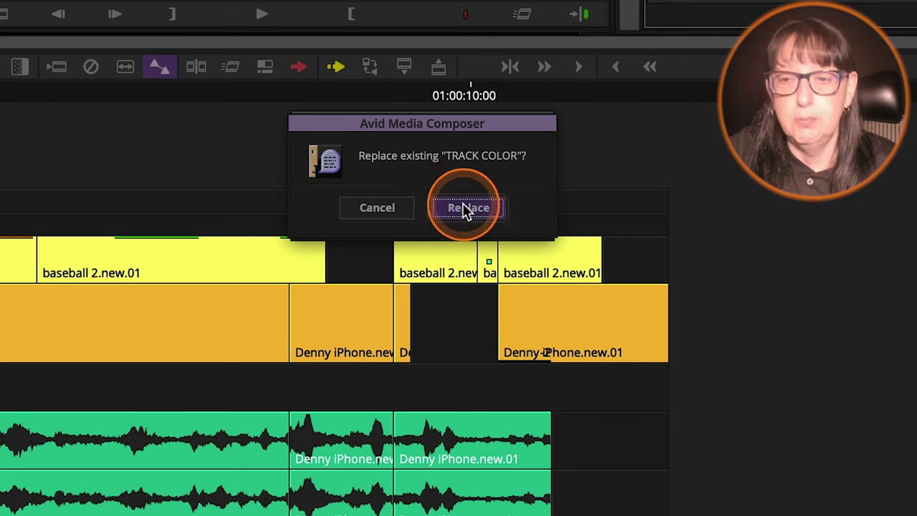
- Check the updated view by loading the V1 HUGE timeline view and returning to TRACK COLOR
left_click(190, 507)
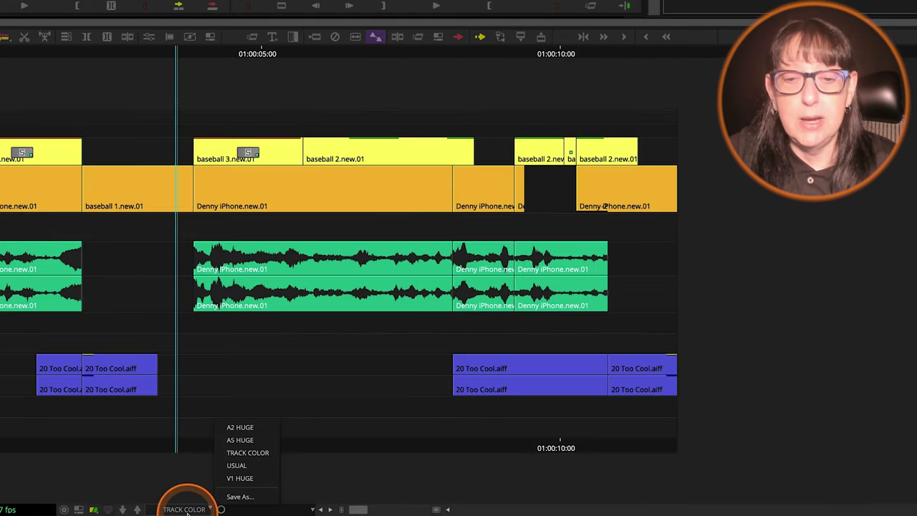
left_click(236, 477)
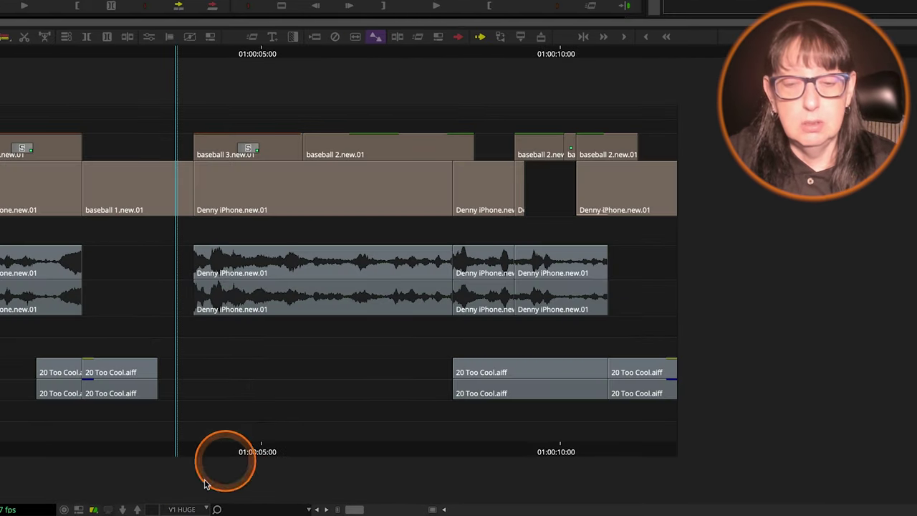
left_click(188, 507)
left_click(240, 452)
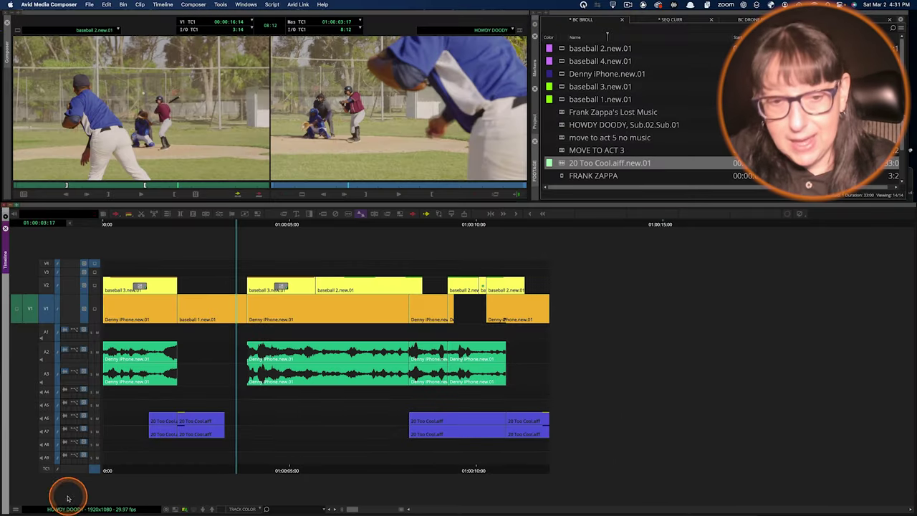
- Turn on Source in the timeline's Clip Color settings to display the bin-assigned clip colors
left_click(17, 510)
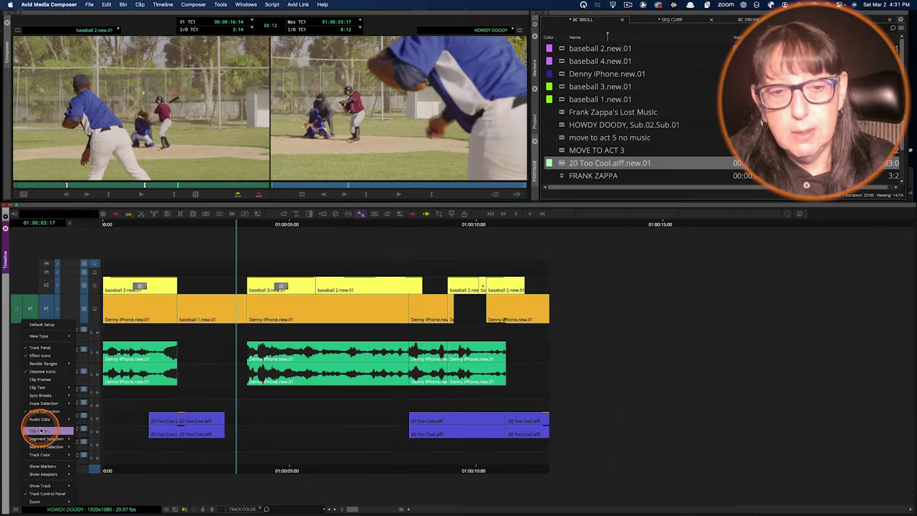
left_click(41, 431)
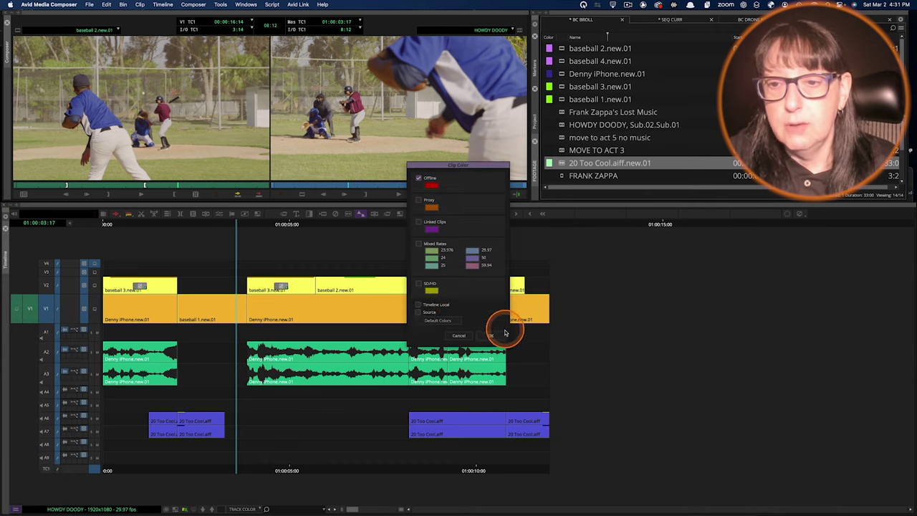
left_click(418, 312)
left_click(490, 336)
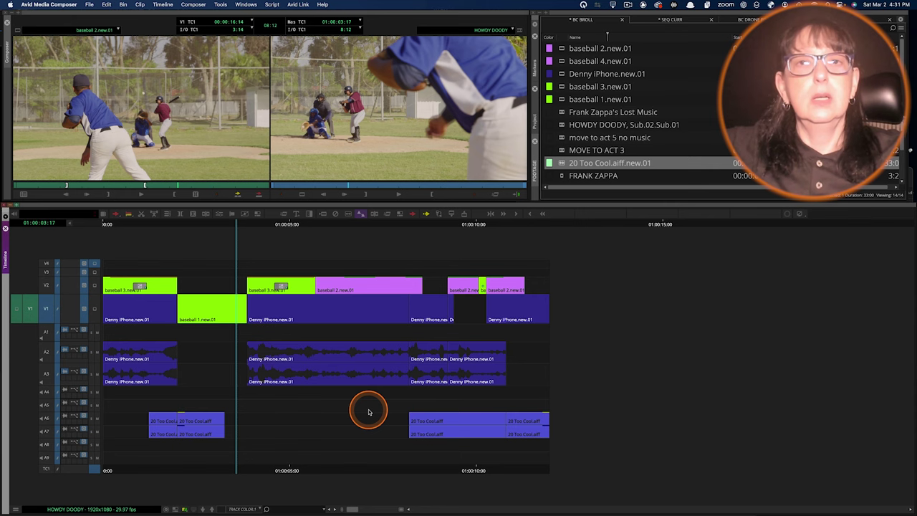
- Turn on Mixed Rates in the timeline's Clip Color settings, leaving Source enabled
left_click(16, 508)
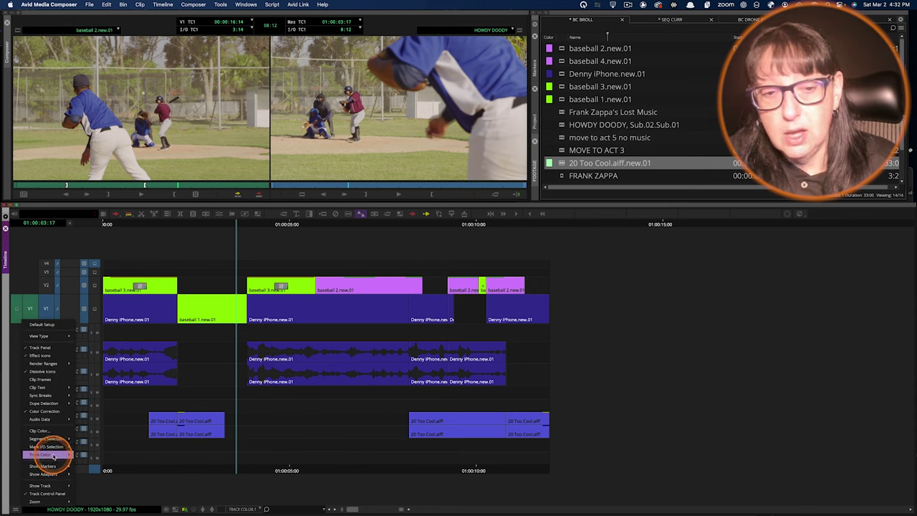
left_click(44, 430)
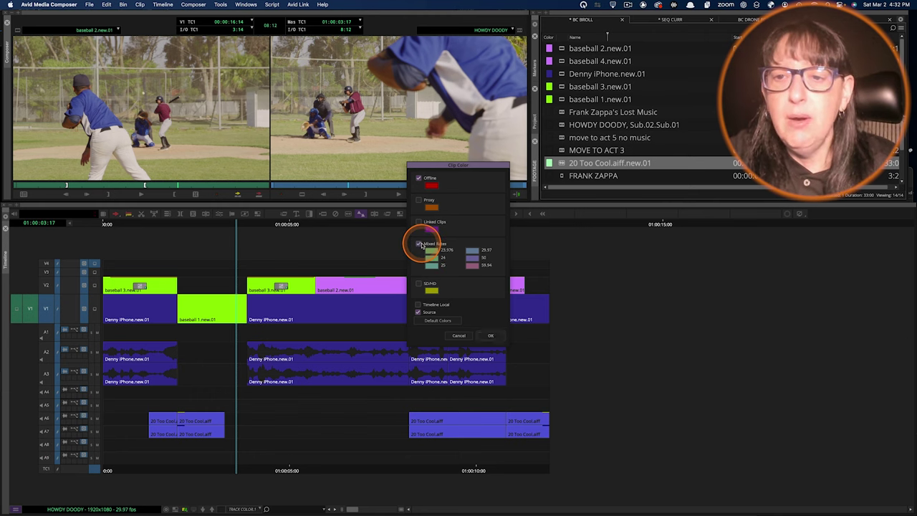
left_click(491, 337)
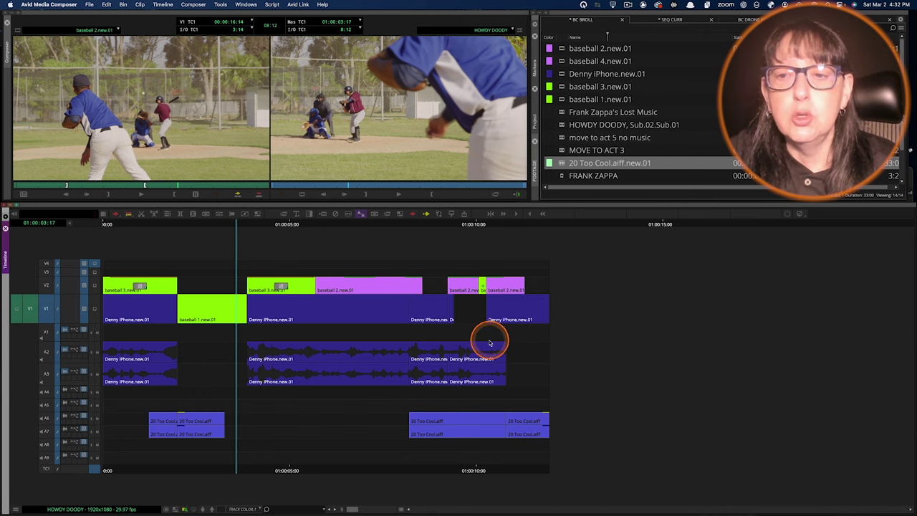
left_click(313, 342)
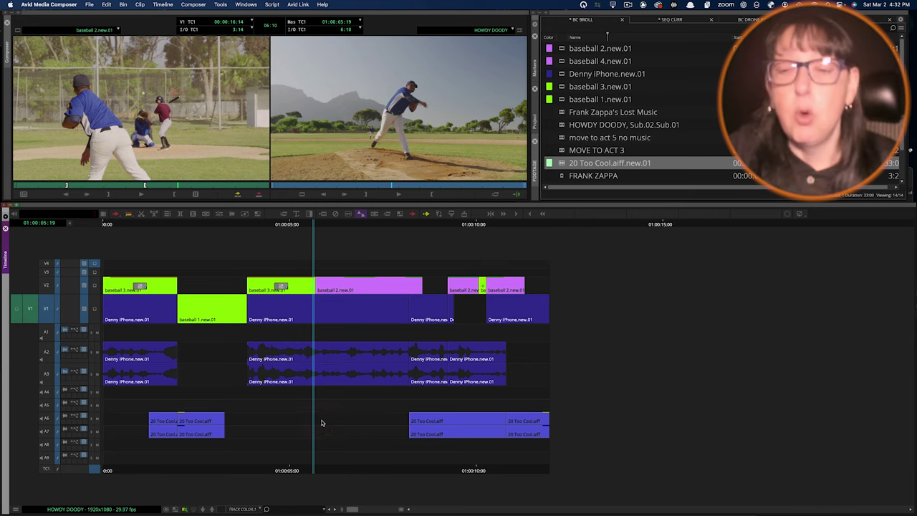
- Turn Mixed Rates off again in the Clip Color settings, keeping Offline and Source enabled
left_click(20, 507)
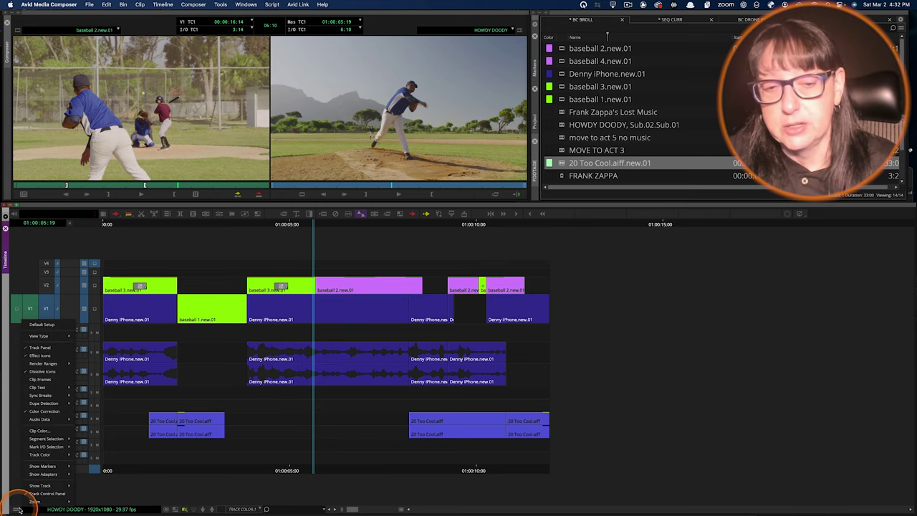
left_click(45, 432)
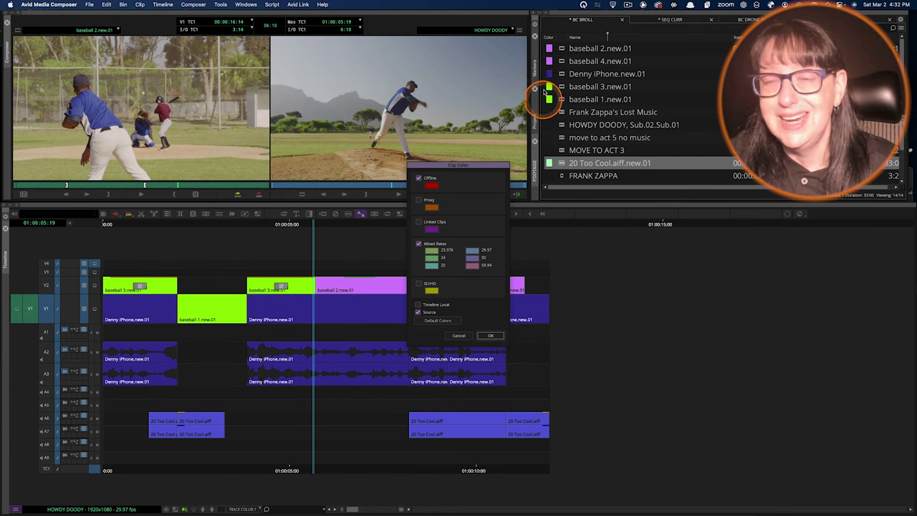
left_click(419, 245)
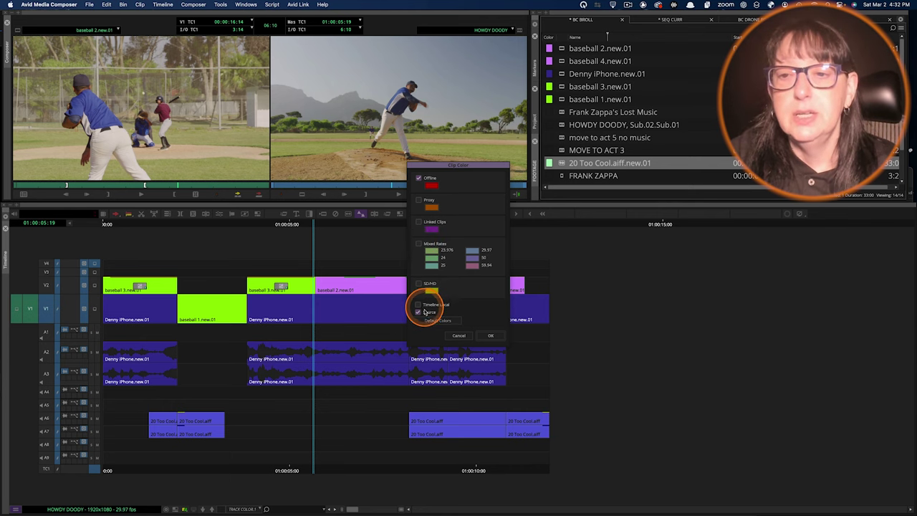
left_click(490, 335)
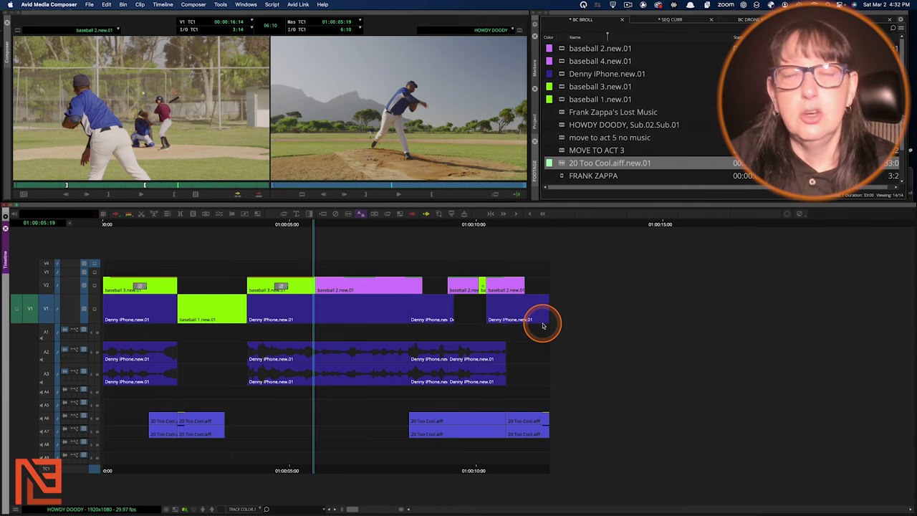